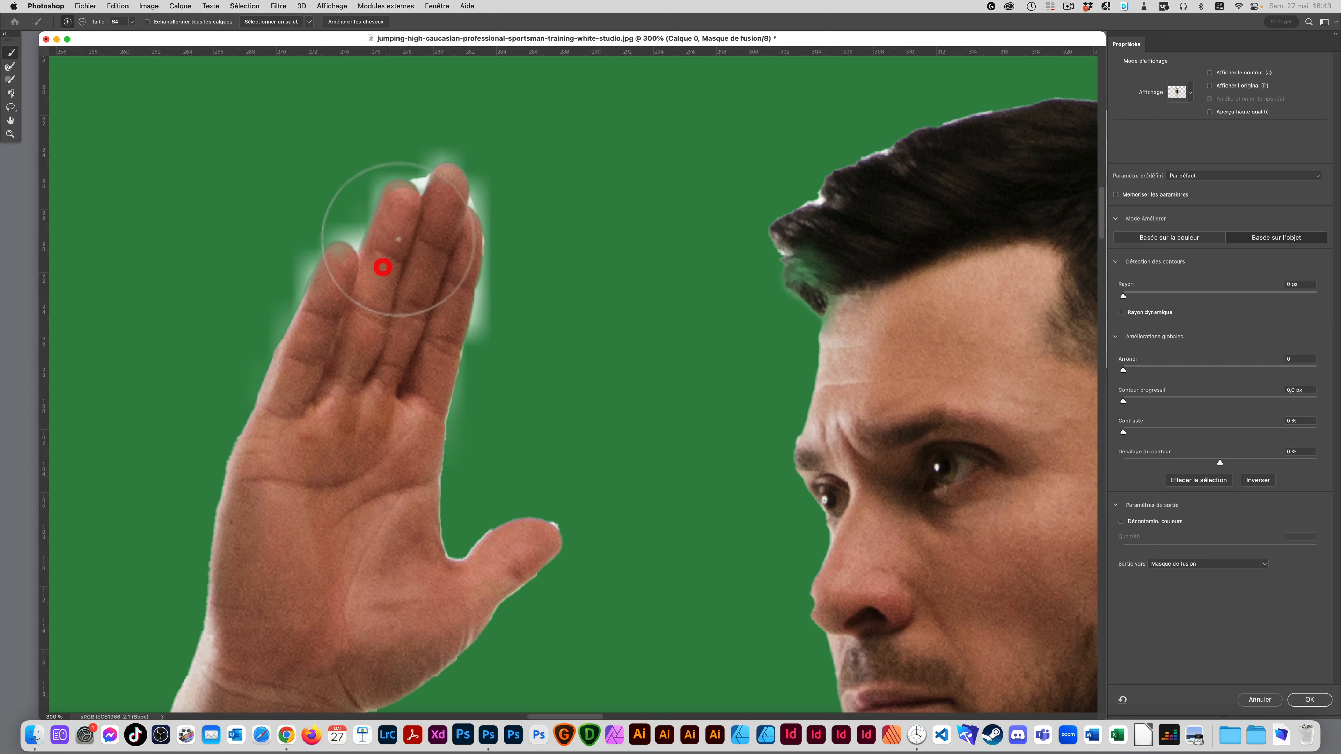
Add to and subtract from the selection around the raised hand's fingers with the Quick Selection tool, and undo the last subtraction.
{"action": "left_click", "coordinate": [395, 220]}
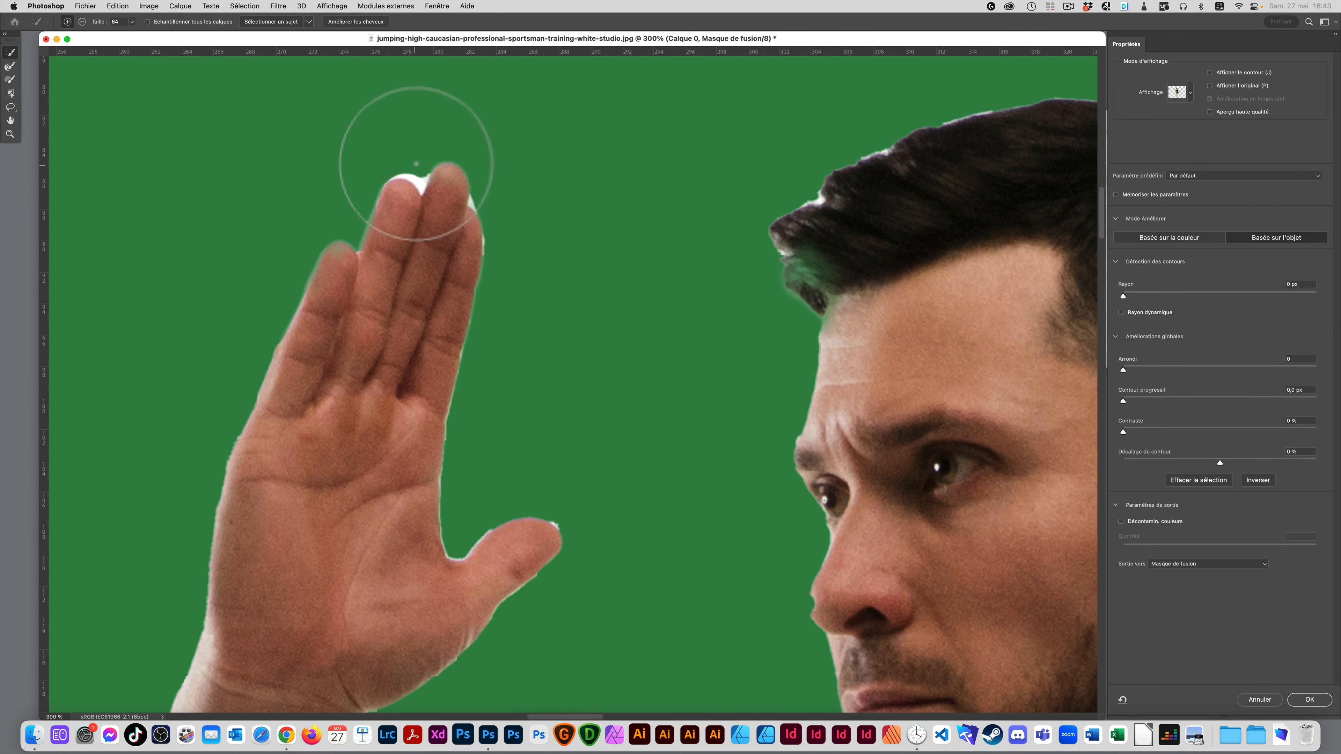
{"action": "left_click", "coordinate": [411, 150], "text": "alt"}
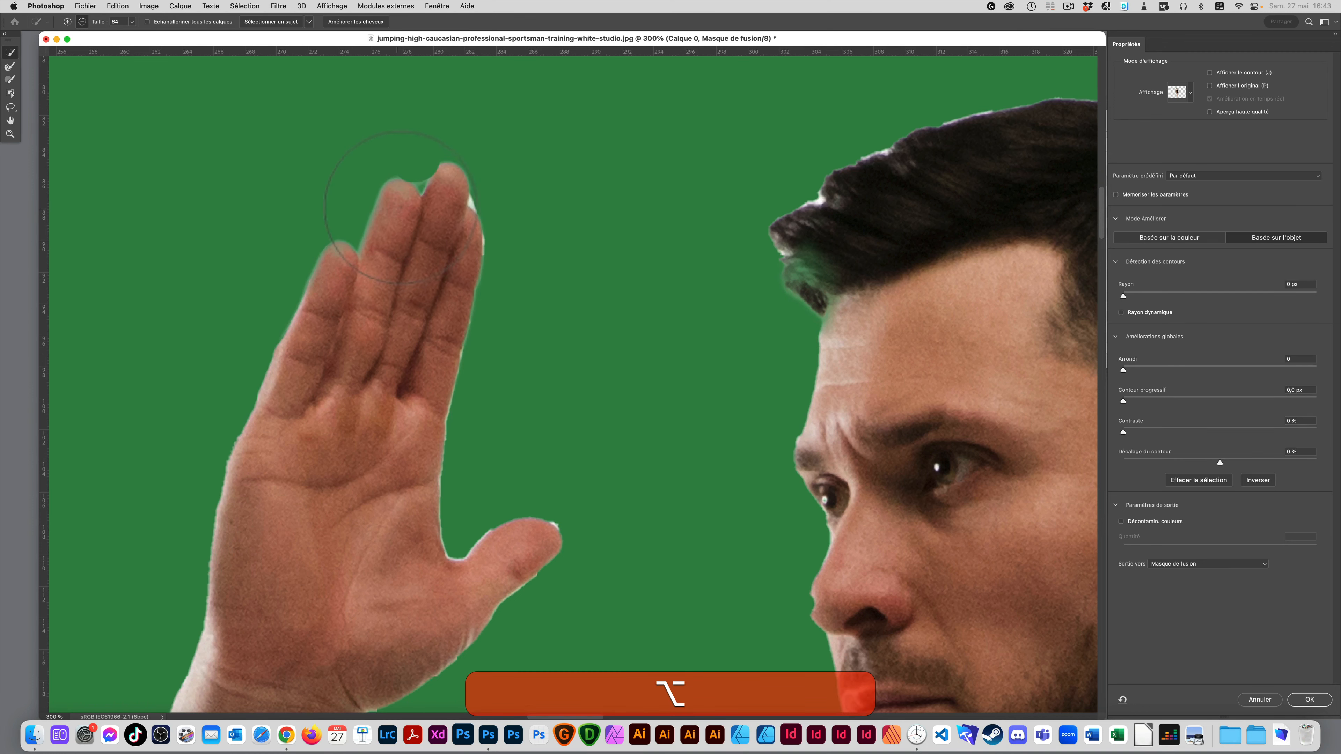
{"action": "left_click", "coordinate": [398, 203], "text": "alt"}
{"action": "left_click", "coordinate": [469, 264]}
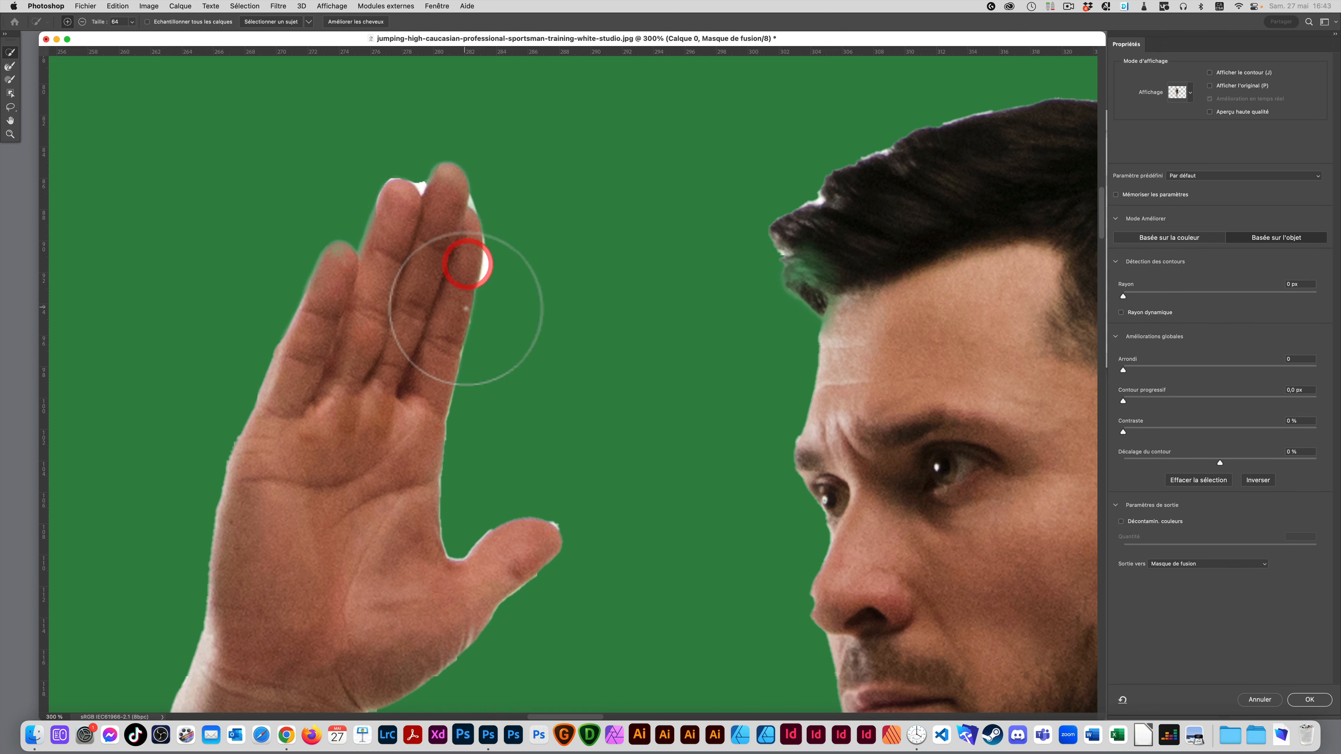
{"action": "left_click", "coordinate": [490, 271], "text": "alt"}
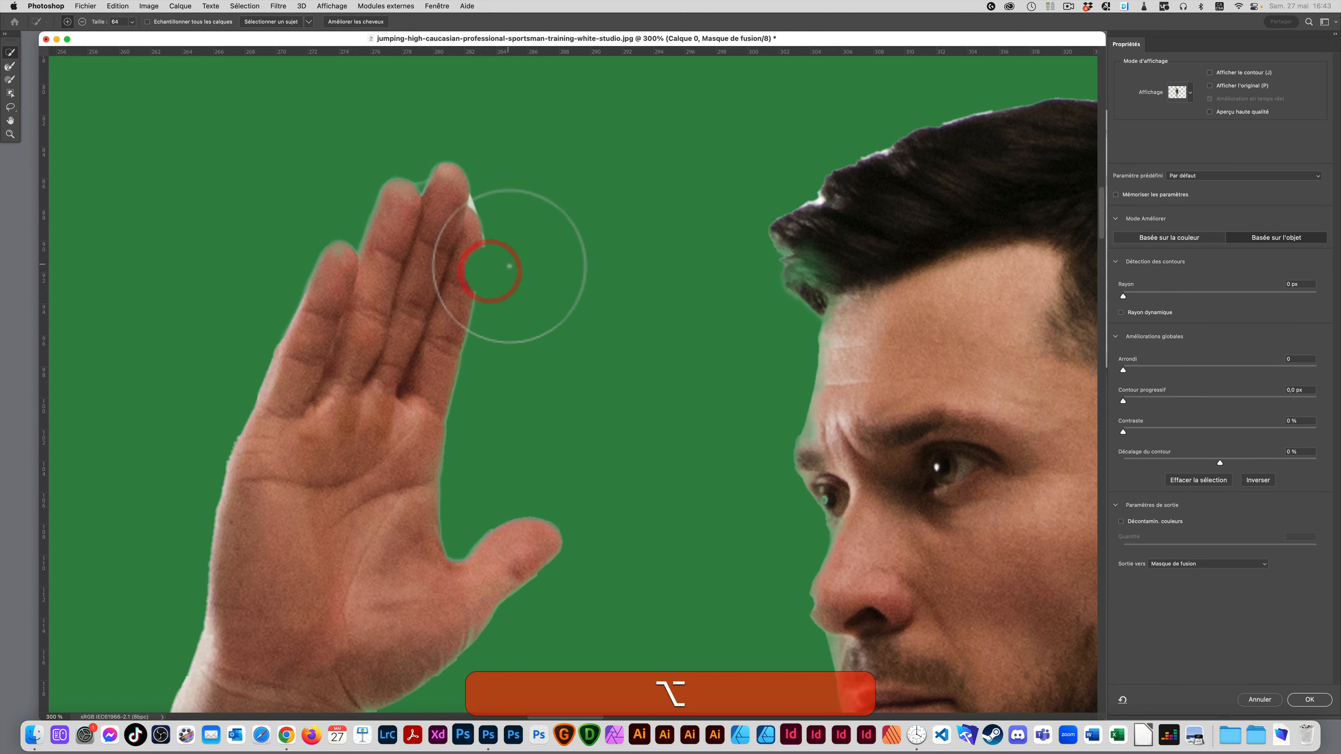
{"action": "key", "text": "alt+super+z"}
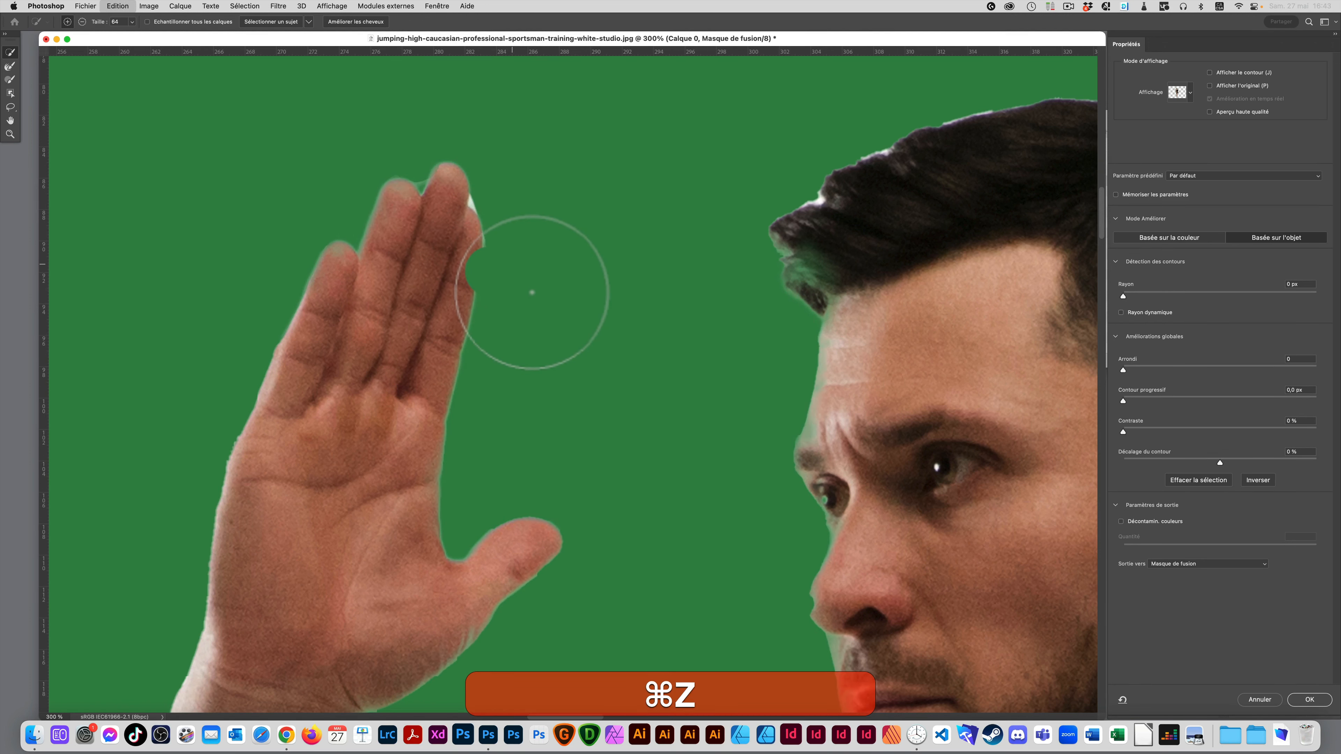
Refine the mask along the outer fingers down to the thumb and along the face's profile with the Refine Edge brush.
{"action": "key", "text": "r"}
{"action": "left_click_drag", "start_coordinate": [478, 264], "coordinate": [549, 529]}
{"action": "left_click_drag", "start_coordinate": [816, 370], "coordinate": [823, 660]}
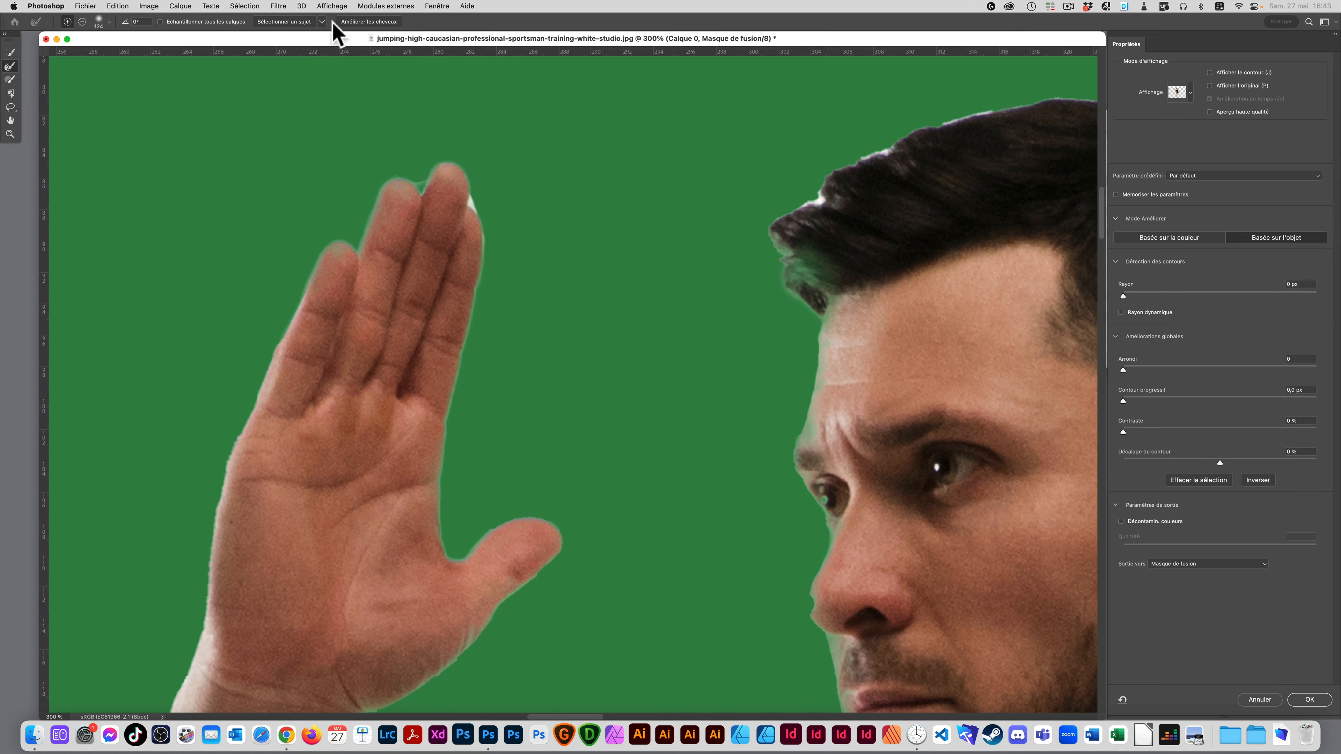
Choose Cloud (detailed results) for subject selection and apply Refine Hair to the man's head.
{"action": "left_click", "coordinate": [322, 22]}
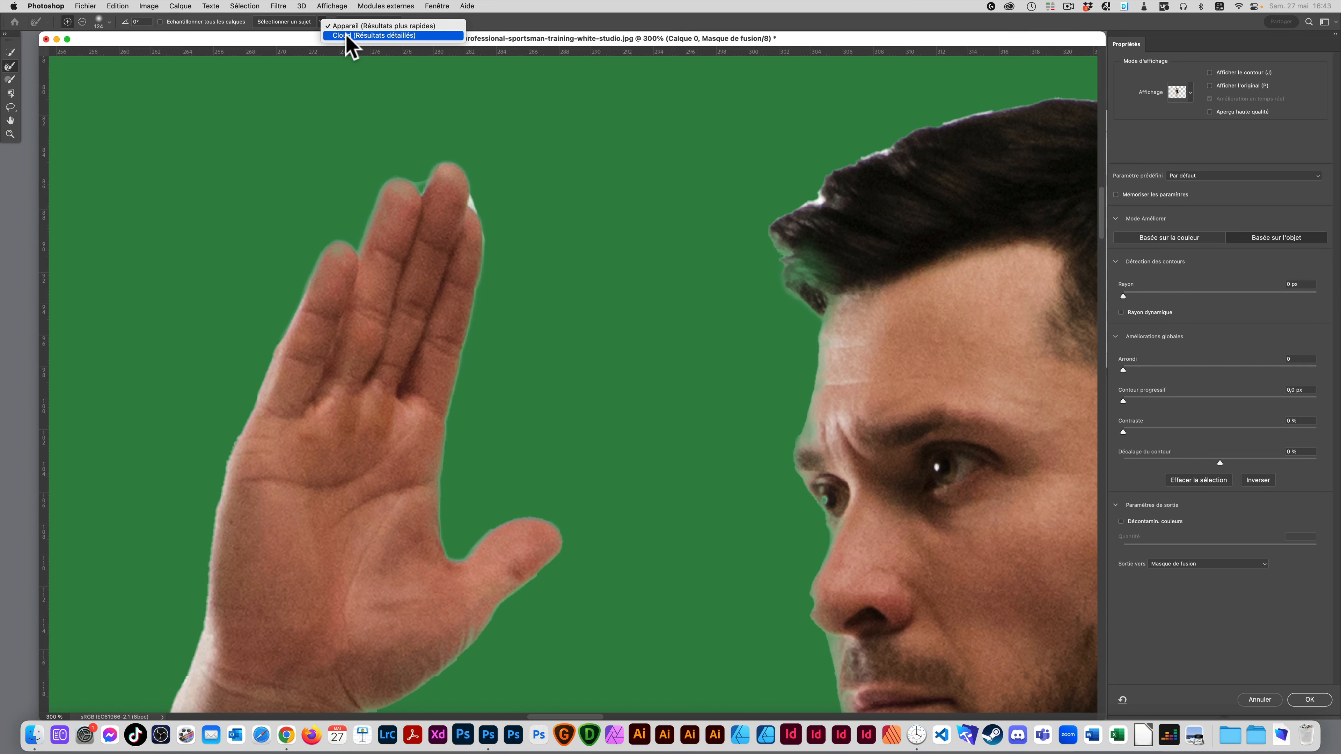
{"action": "left_click", "coordinate": [346, 35]}
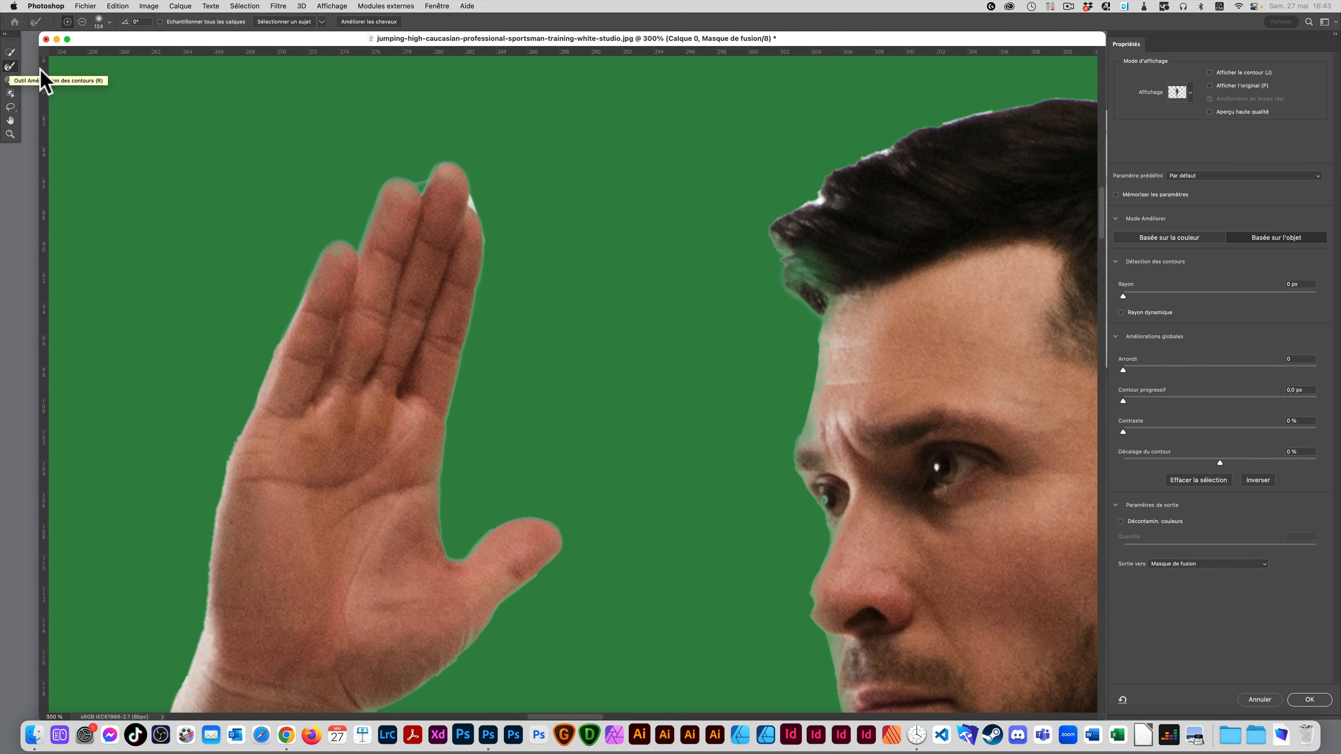
{"action": "key", "text": "space"}
{"action": "left_click_drag", "start_coordinate": [484, 551], "coordinate": [526, 167]}
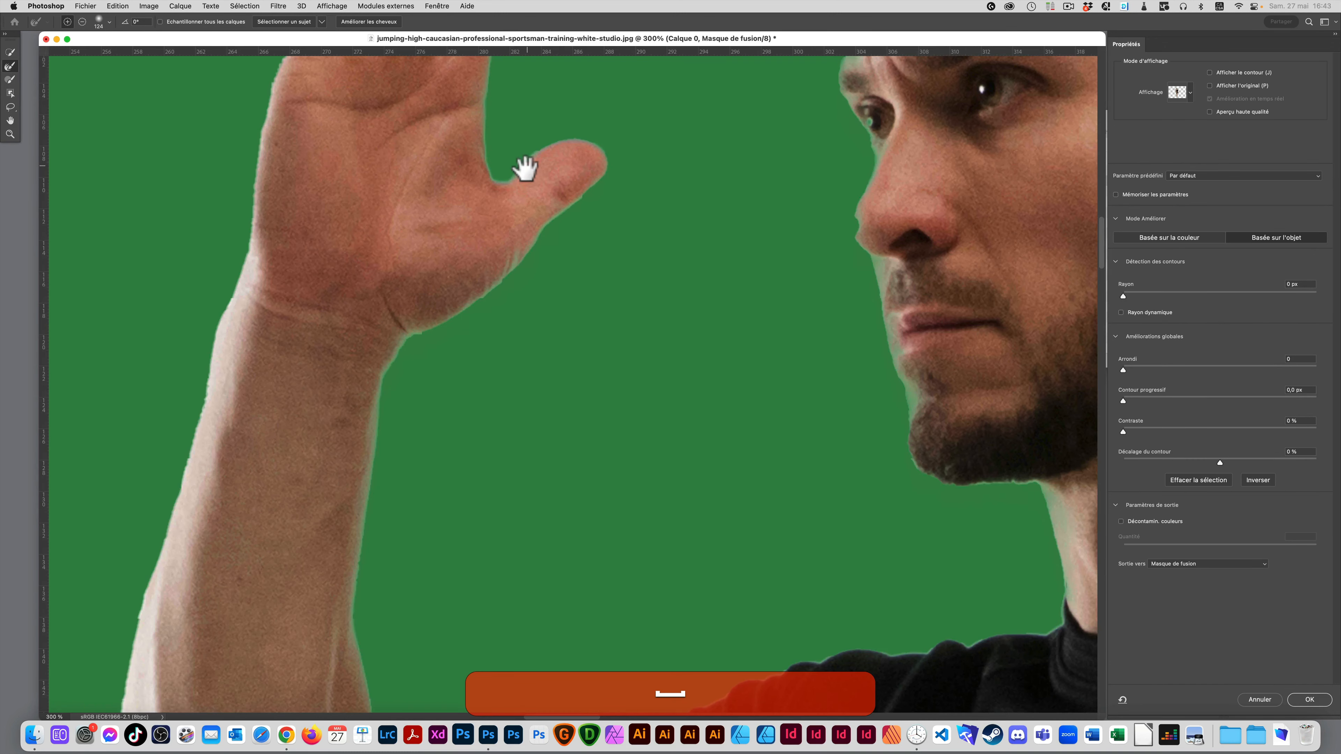
{"action": "left_click_drag", "start_coordinate": [606, 406], "coordinate": [336, 440]}
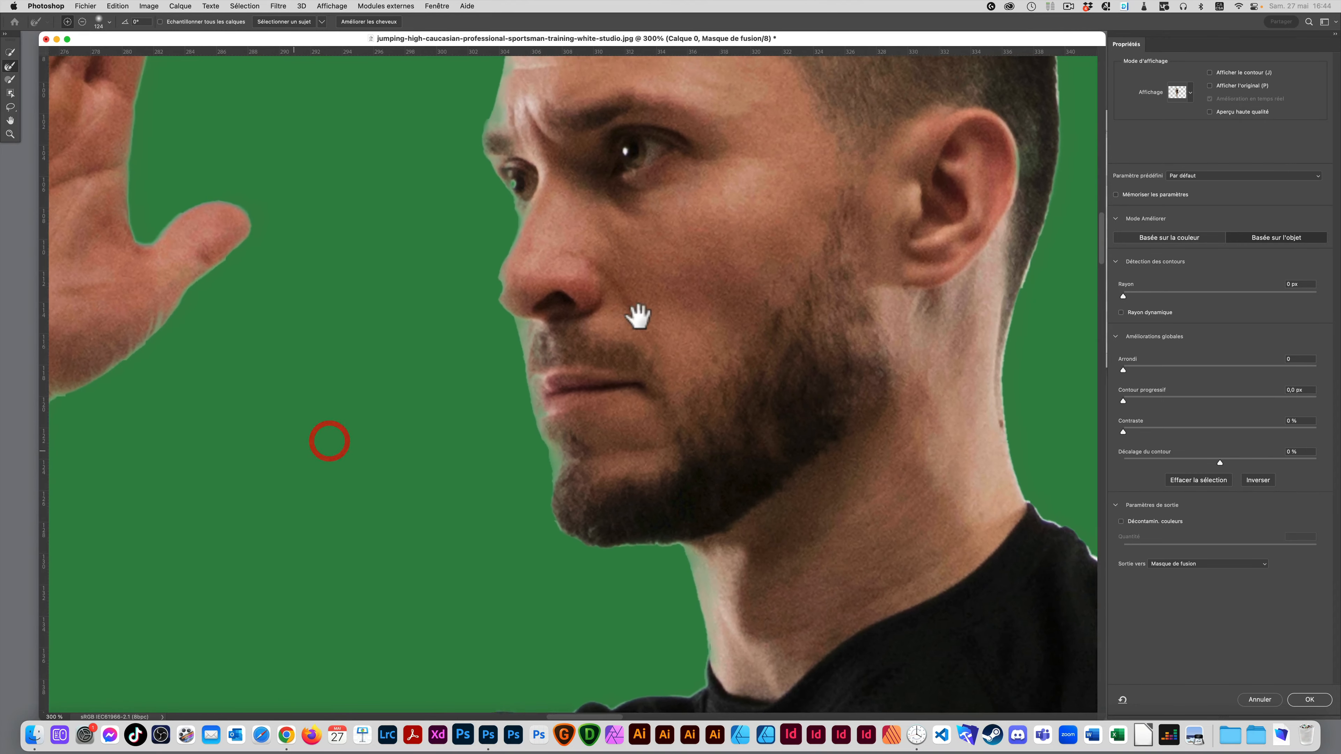
{"action": "key", "text": "space"}
{"action": "left_click_drag", "start_coordinate": [563, 300], "coordinate": [286, 498]}
{"action": "left_click_drag", "start_coordinate": [494, 280], "coordinate": [497, 473]}
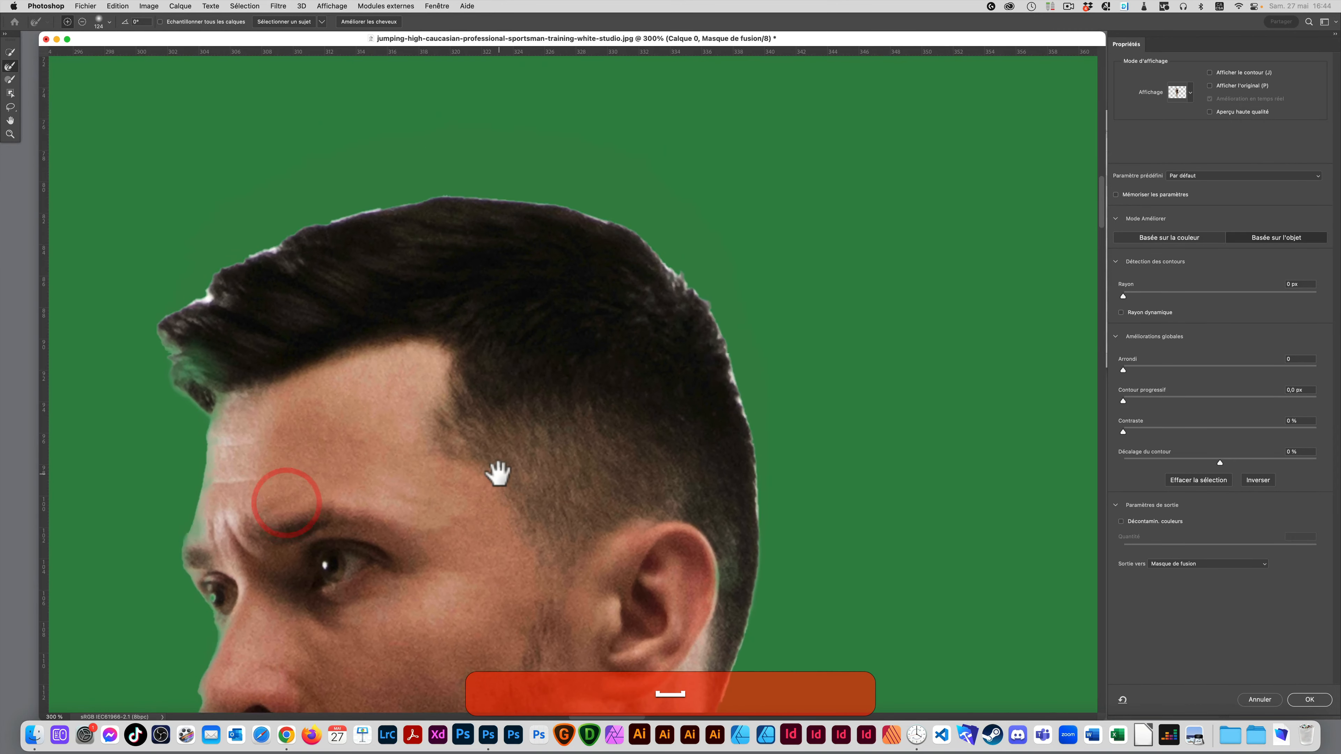
{"action": "key", "text": "space"}
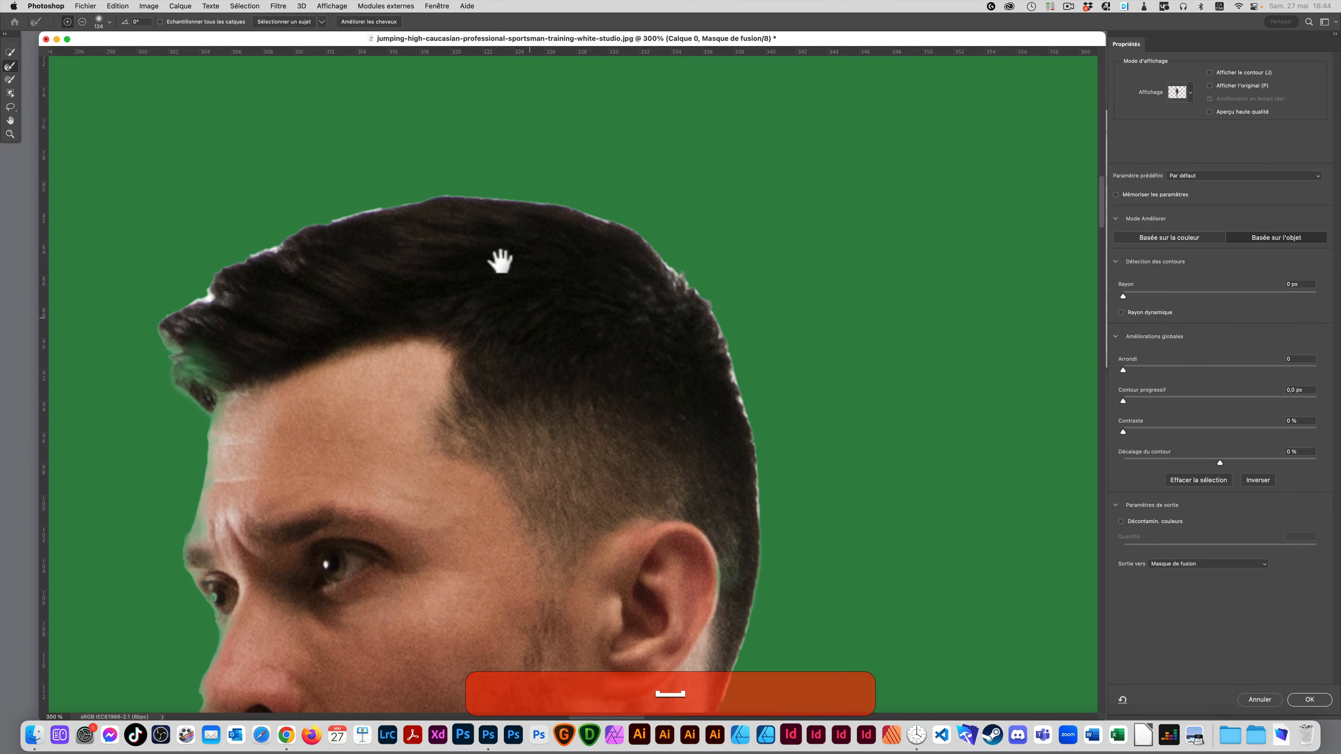
{"action": "left_click", "coordinate": [364, 22]}
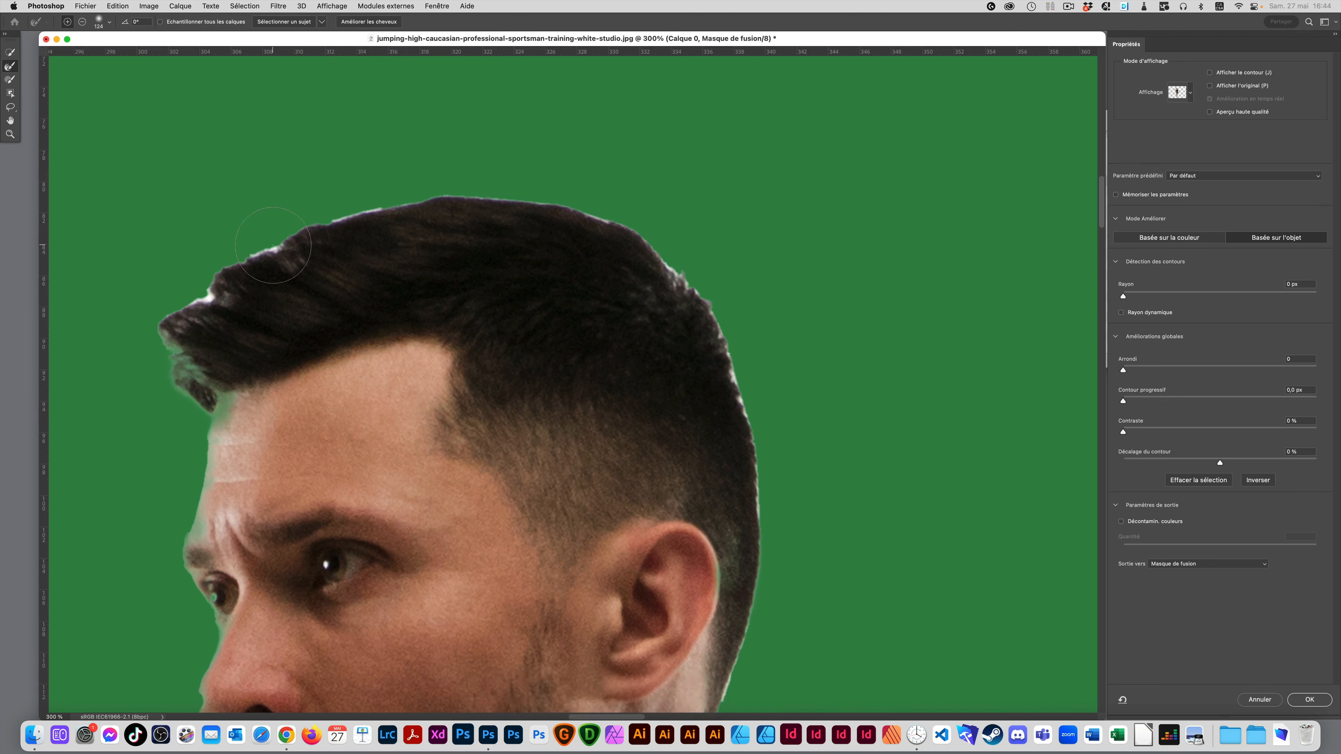
Brush with the Refine Edge tool along the hair contour from the forelock over the crown to the back of the head.
{"action": "left_click", "coordinate": [299, 252]}
{"action": "key", "text": "super+z"}
{"action": "left_click", "coordinate": [199, 297]}
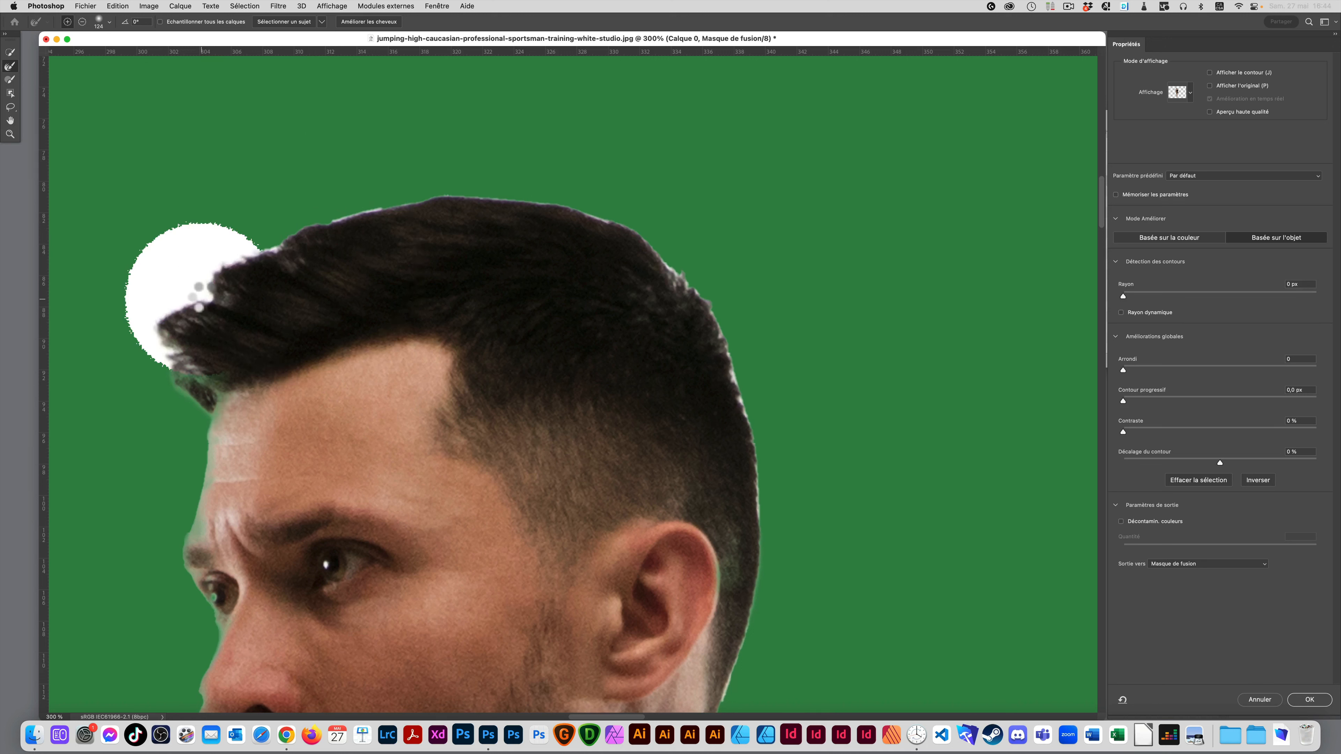
{"action": "left_click", "coordinate": [278, 248]}
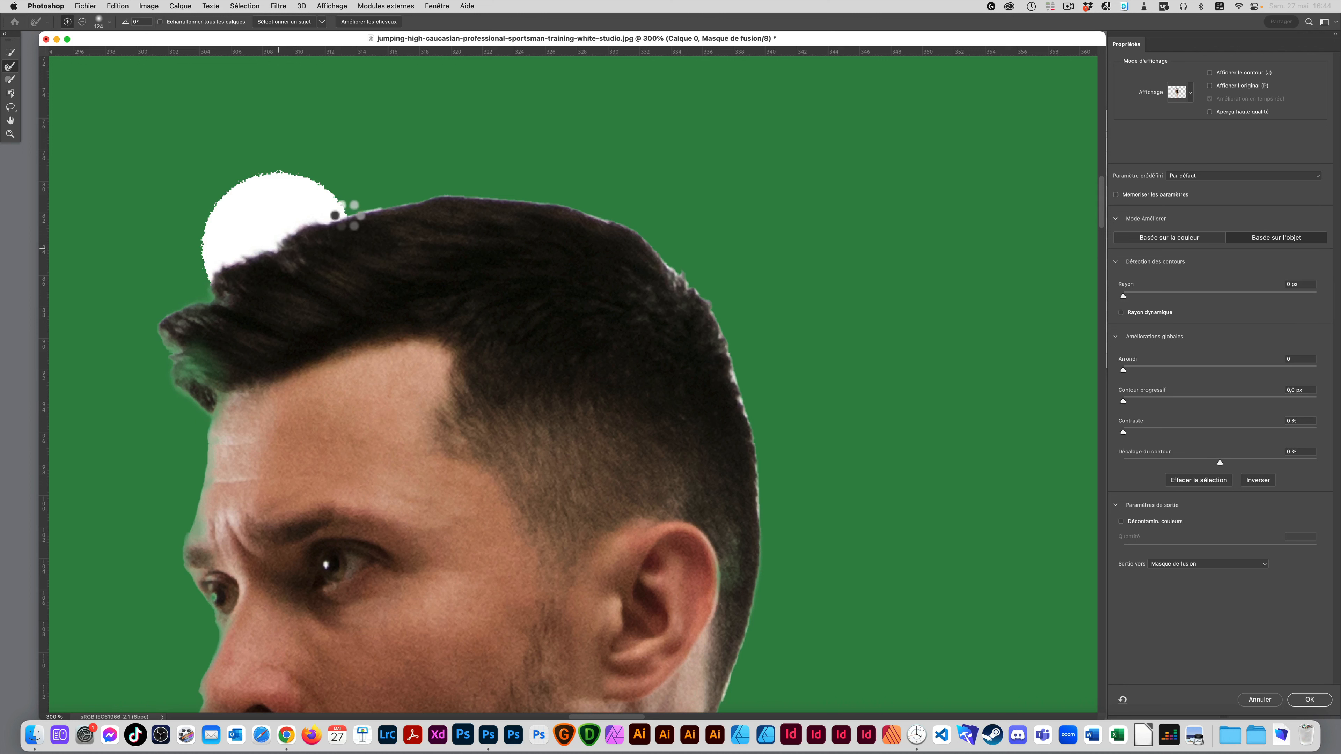
{"action": "mouse_move", "coordinate": [348, 214]}
{"action": "left_mouse_down"}
{"action": "mouse_move", "coordinate": [488, 195]}
{"action": "mouse_move", "coordinate": [591, 212]}
{"action": "mouse_move", "coordinate": [666, 260]}
{"action": "mouse_move", "coordinate": [769, 446]}
{"action": "mouse_move", "coordinate": [795, 510]}
{"action": "left_mouse_up"}
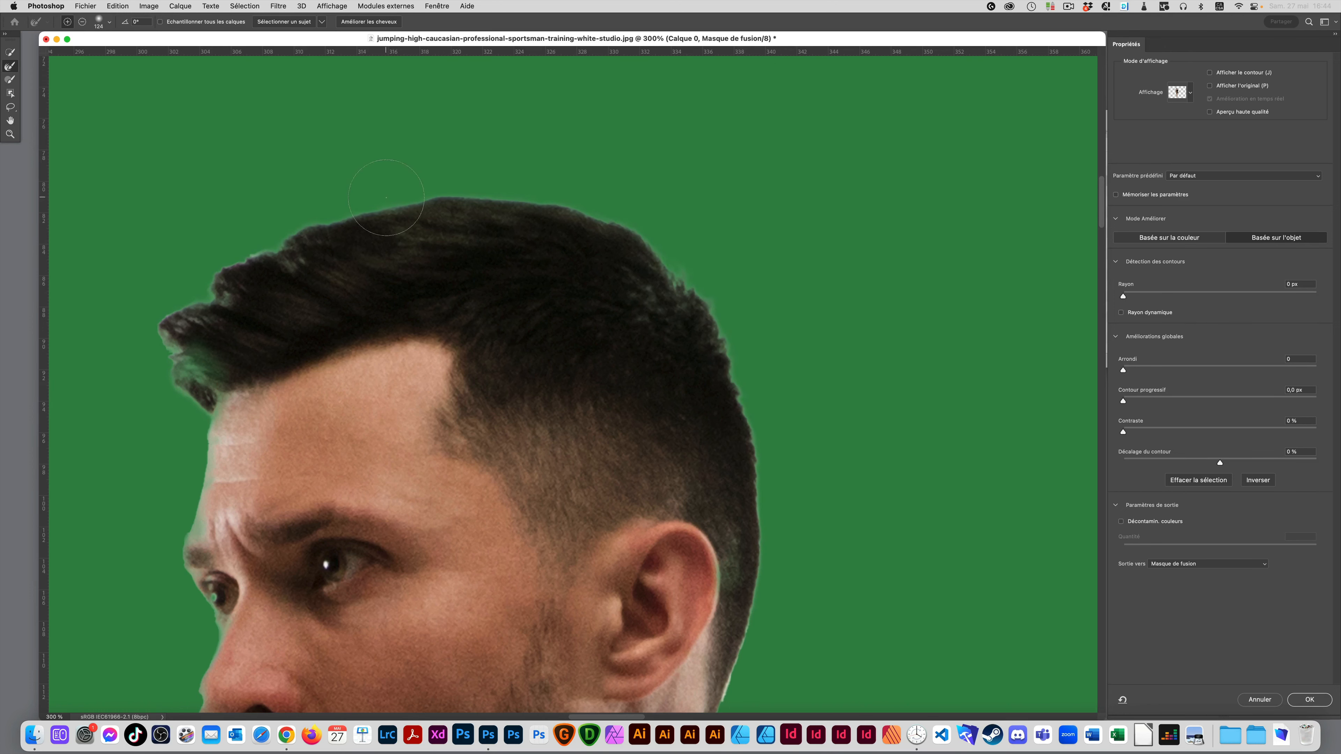
Refine the mask edge from behind the ear down the back of the neck and along the shoulder.
{"action": "key", "text": "space"}
{"action": "left_click_drag", "start_coordinate": [724, 428], "coordinate": [681, 206]}
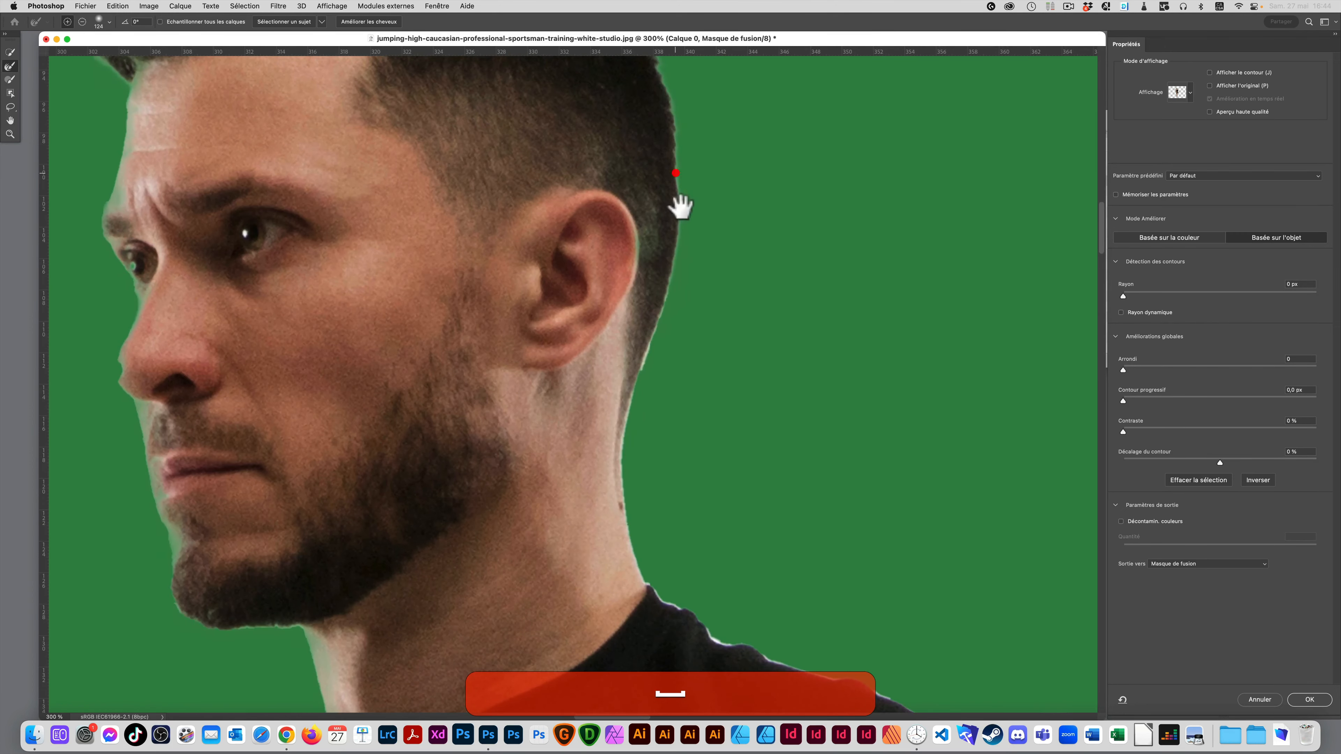
{"action": "mouse_move", "coordinate": [675, 316]}
{"action": "left_mouse_down"}
{"action": "mouse_move", "coordinate": [643, 475]}
{"action": "mouse_move", "coordinate": [659, 553]}
{"action": "mouse_move", "coordinate": [725, 628]}
{"action": "mouse_move", "coordinate": [800, 625]}
{"action": "mouse_move", "coordinate": [827, 642]}
{"action": "left_mouse_up"}
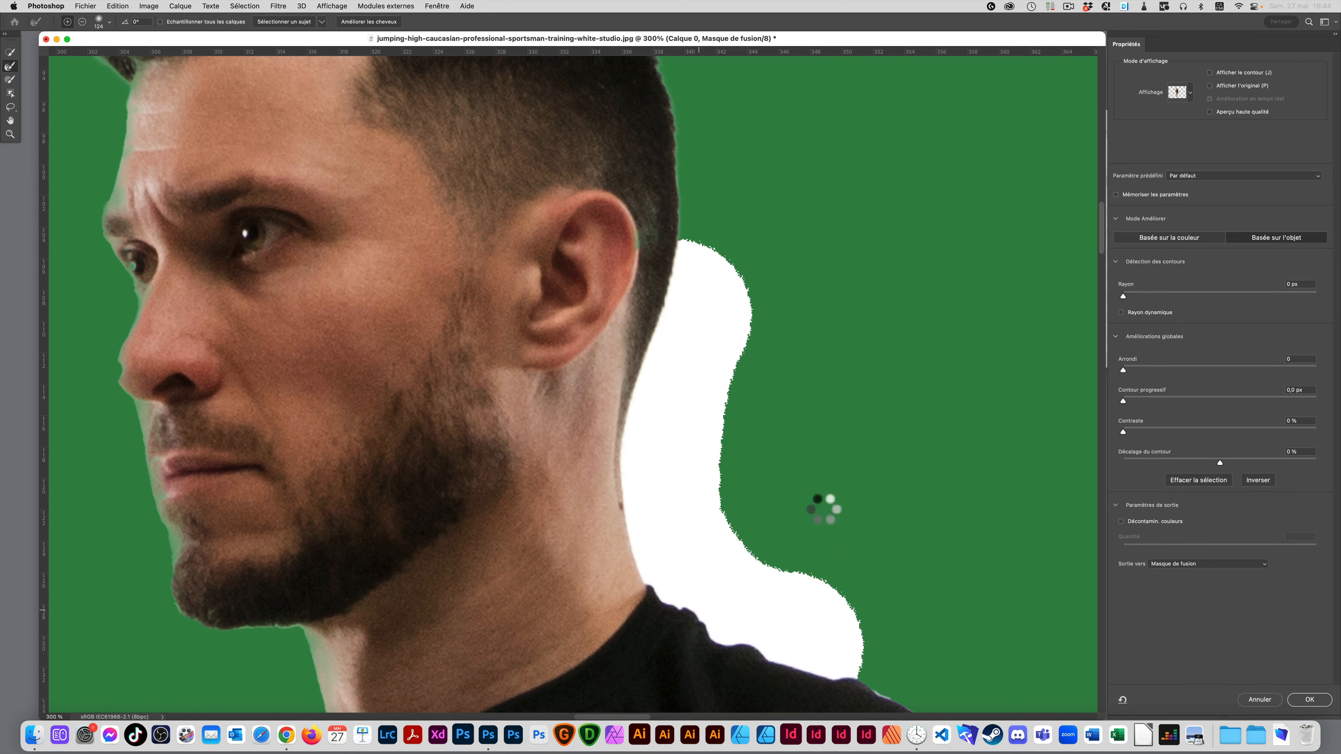
{"action": "key", "text": "space"}
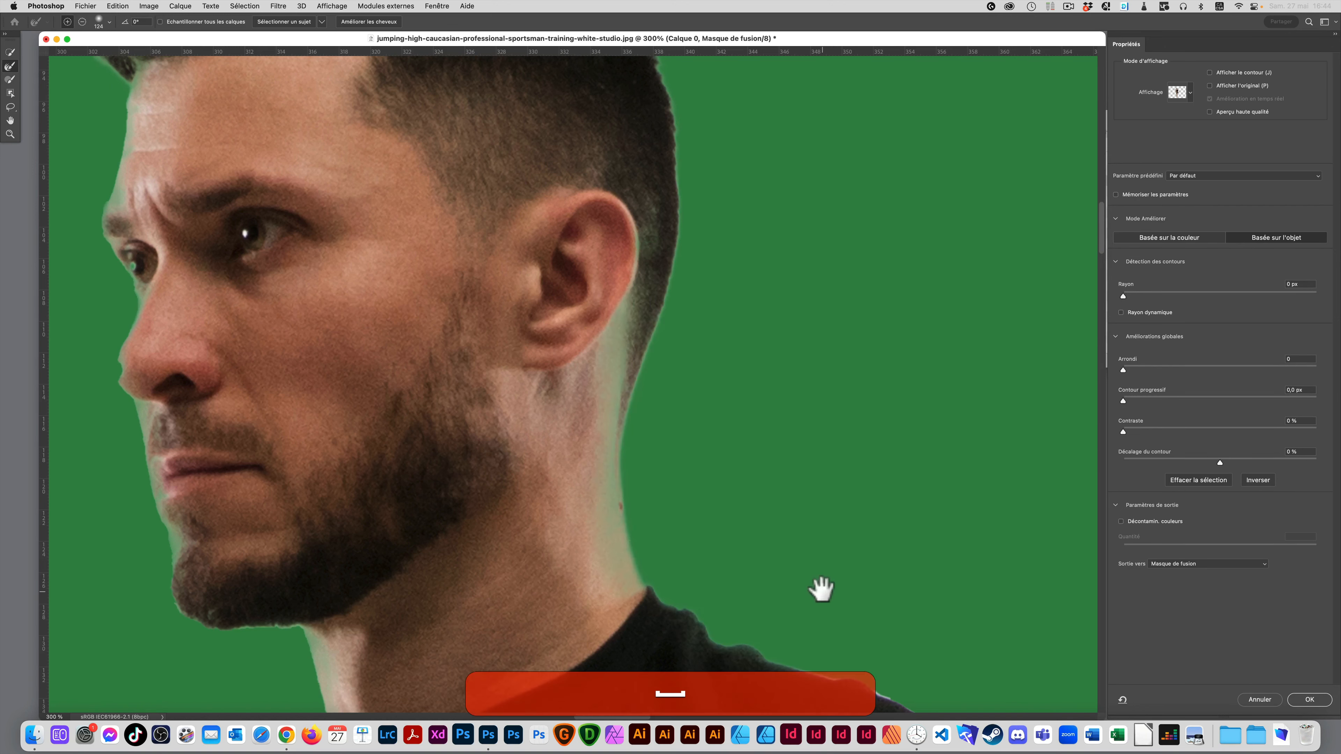
{"action": "mouse_move", "coordinate": [820, 584]}
{"action": "left_mouse_down"}
{"action": "mouse_move", "coordinate": [617, 225]}
{"action": "mouse_move", "coordinate": [638, 255]}
{"action": "mouse_move", "coordinate": [633, 354]}
{"action": "left_mouse_up"}
{"action": "mouse_move", "coordinate": [560, 259]}
{"action": "left_mouse_down"}
{"action": "mouse_move", "coordinate": [950, 491]}
{"action": "mouse_move", "coordinate": [1003, 587]}
{"action": "left_mouse_up"}
Try the Refine Edge brush on the upper arm's outer edge below the sleeve, and undo the strokes.
{"action": "key", "text": "space"}
{"action": "mouse_move", "coordinate": [921, 515]}
{"action": "left_mouse_down"}
{"action": "mouse_move", "coordinate": [847, 440]}
{"action": "mouse_move", "coordinate": [770, 309]}
{"action": "mouse_move", "coordinate": [855, 394]}
{"action": "mouse_move", "coordinate": [977, 663]}
{"action": "left_mouse_up"}
{"action": "left_click_drag", "start_coordinate": [903, 553], "coordinate": [659, 237]}
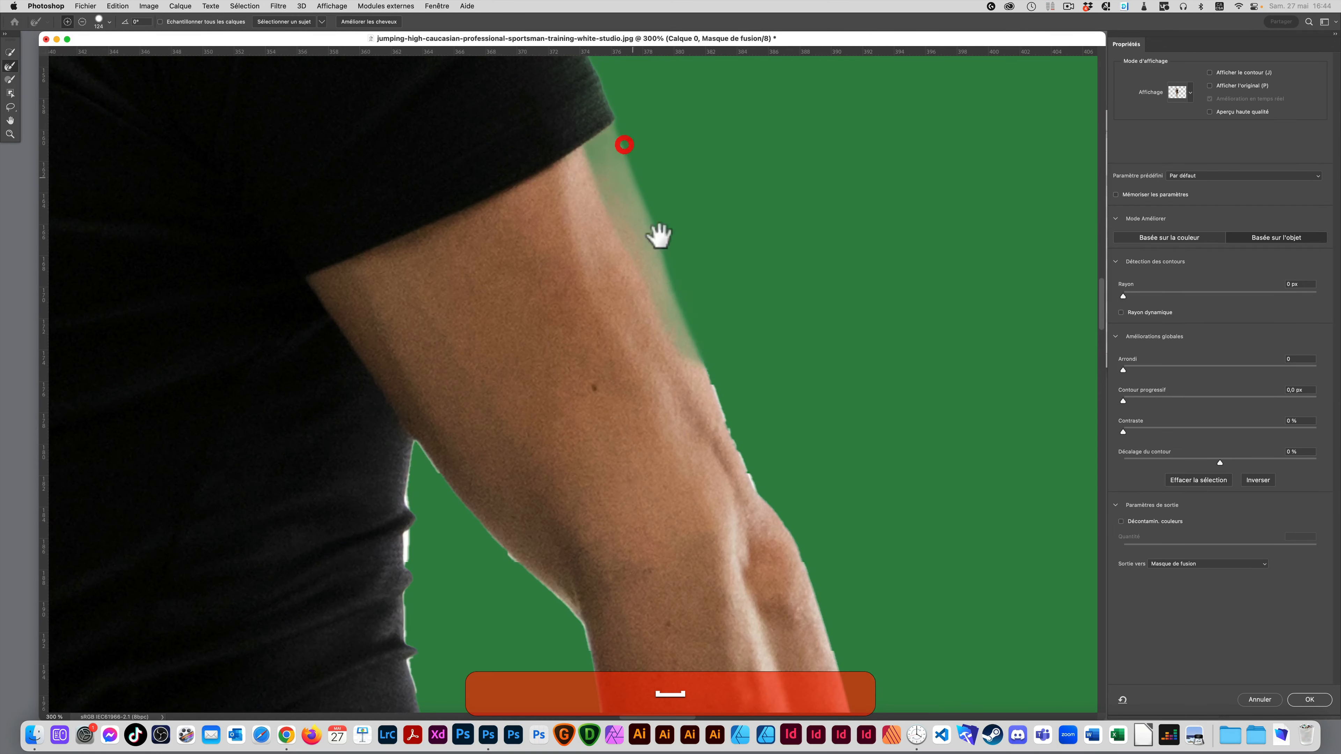
{"action": "key", "text": "super+z"}
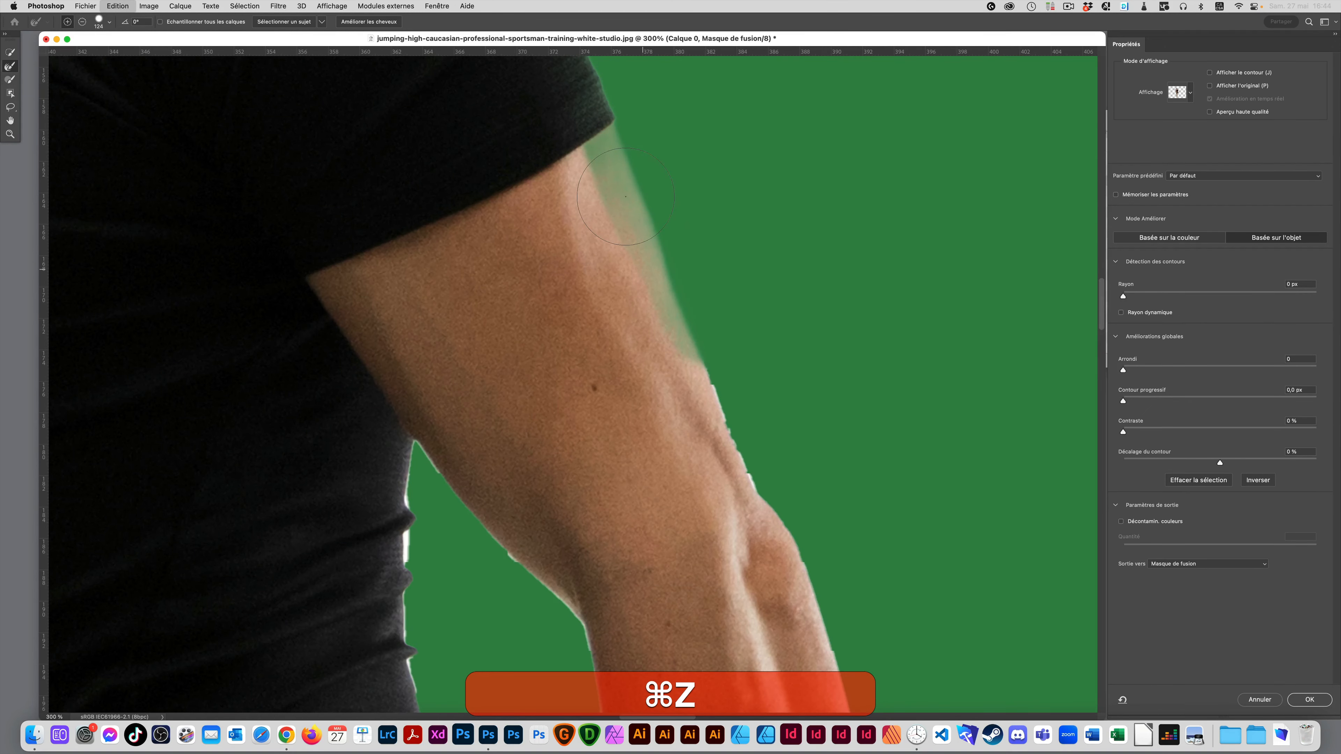
{"action": "left_click_drag", "start_coordinate": [671, 254], "coordinate": [699, 372]}
{"action": "key", "text": "super+z"}
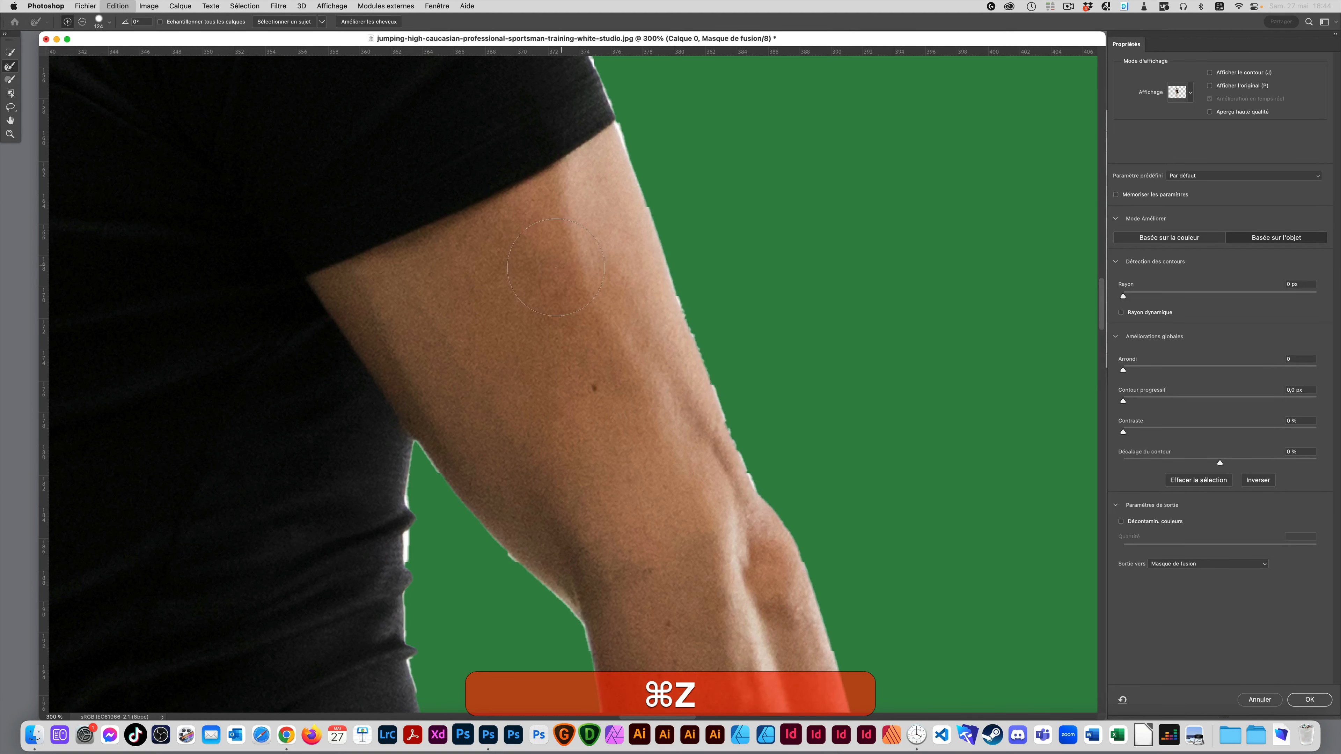
Cancel the mask refinement and reopen the Select and Mask workspace.
{"action": "left_click", "coordinate": [1260, 699]}
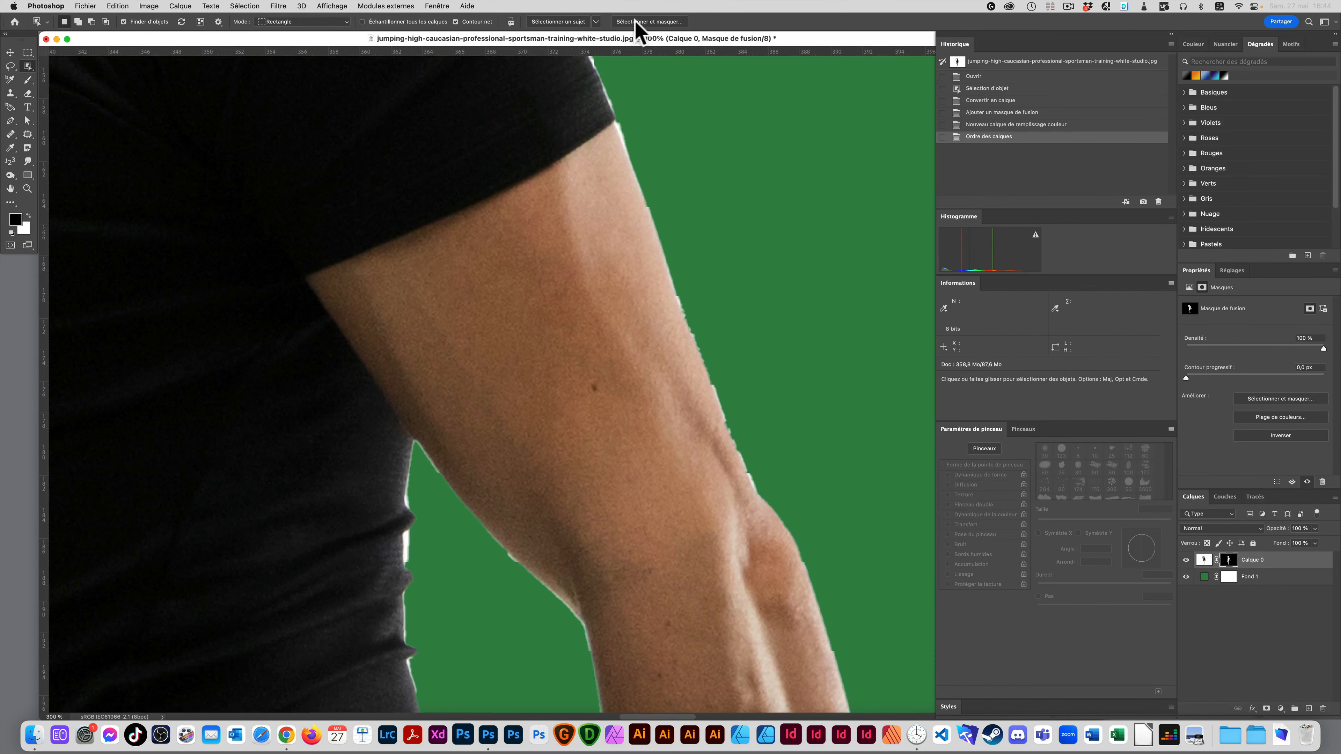
{"action": "left_click", "coordinate": [635, 22]}
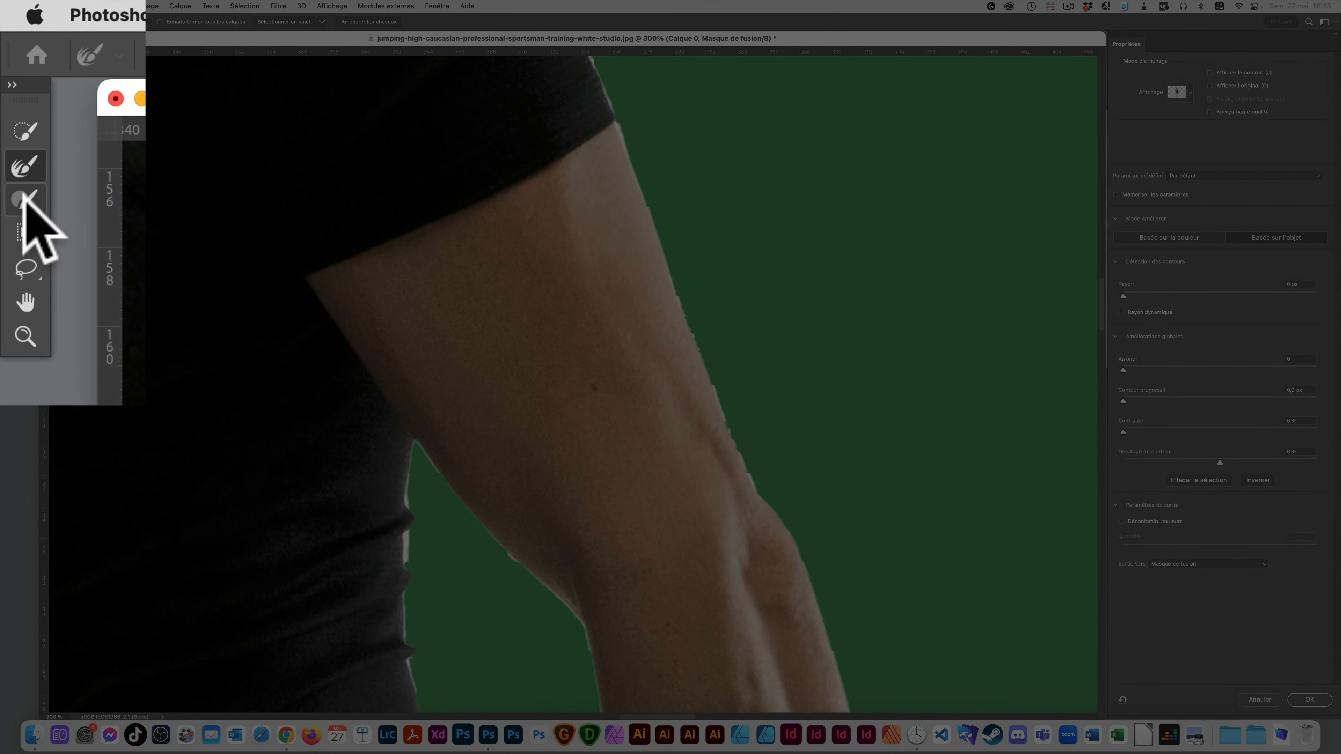
Paint a patch beside the upper arm into the selection with the Brush tool, and erase it in subtract mode.
{"action": "left_click", "coordinate": [10, 80]}
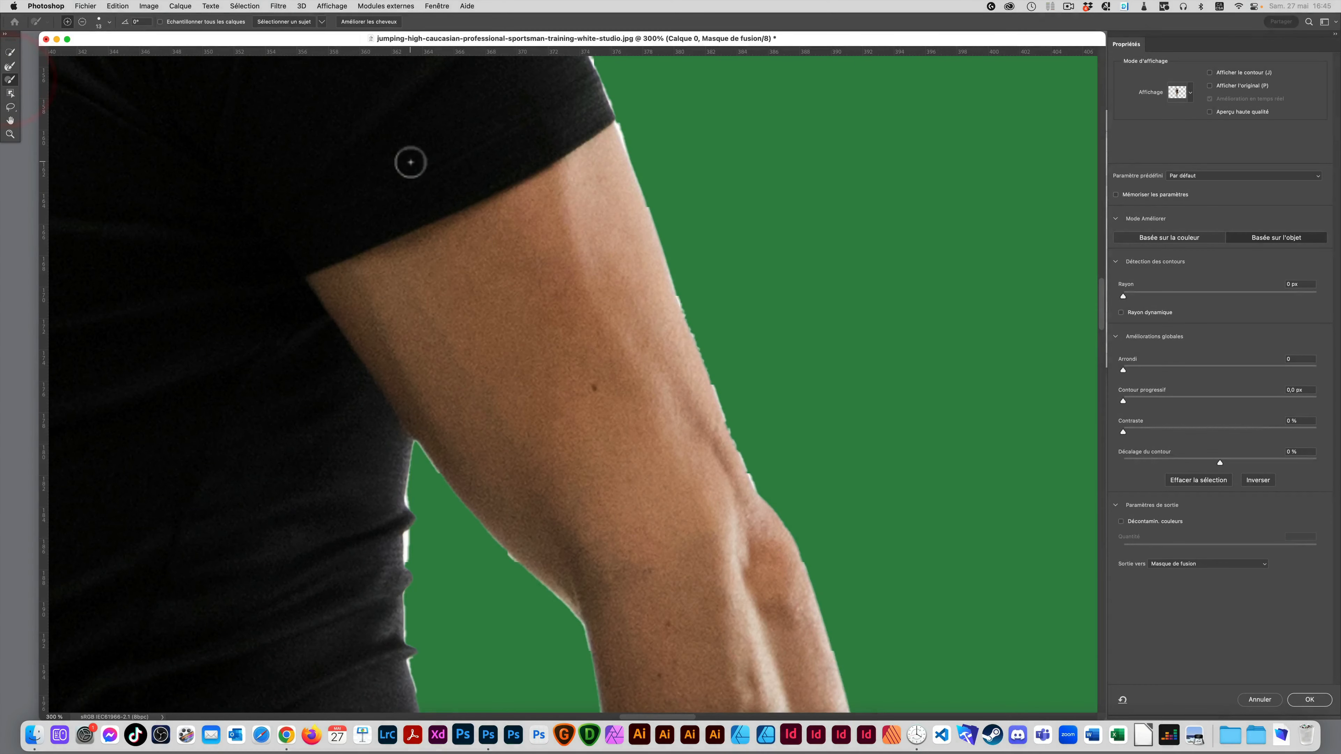
{"action": "mouse_move", "coordinate": [617, 264]}
{"action": "left_mouse_down"}
{"action": "mouse_move", "coordinate": [708, 266]}
{"action": "mouse_move", "coordinate": [734, 230]}
{"action": "left_mouse_up"}
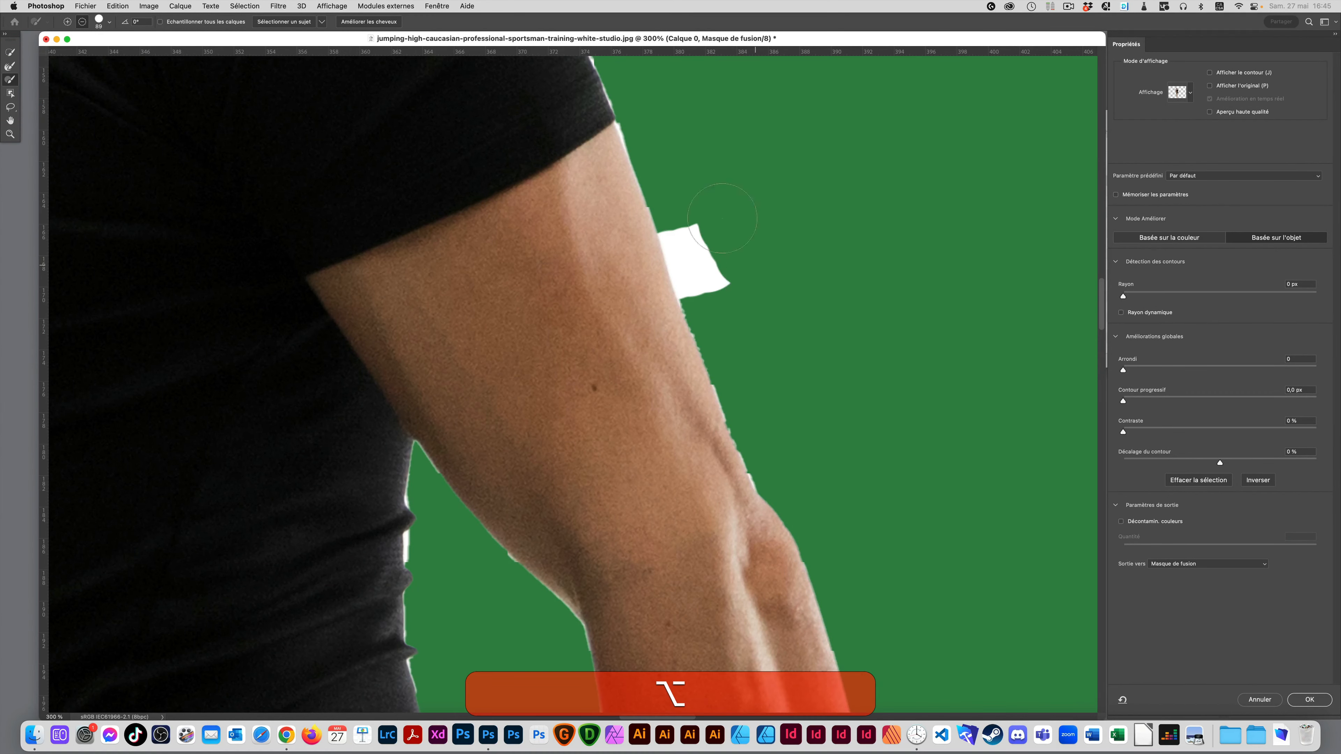
{"action": "mouse_move", "coordinate": [749, 288]}
{"action": "left_mouse_down"}
{"action": "mouse_move", "coordinate": [745, 448]}
{"action": "mouse_move", "coordinate": [734, 261]}
{"action": "mouse_move", "coordinate": [739, 302]}
{"action": "left_mouse_up"}
{"action": "mouse_move", "coordinate": [695, 219]}
{"action": "left_mouse_down"}
{"action": "mouse_move", "coordinate": [729, 311]}
{"action": "mouse_move", "coordinate": [696, 209]}
{"action": "mouse_move", "coordinate": [752, 347]}
{"action": "mouse_move", "coordinate": [702, 228]}
{"action": "mouse_move", "coordinate": [765, 325]}
{"action": "mouse_move", "coordinate": [700, 202]}
{"action": "mouse_move", "coordinate": [690, 242]}
{"action": "mouse_move", "coordinate": [722, 323]}
{"action": "mouse_move", "coordinate": [676, 234]}
{"action": "mouse_move", "coordinate": [703, 276]}
{"action": "left_mouse_up"}
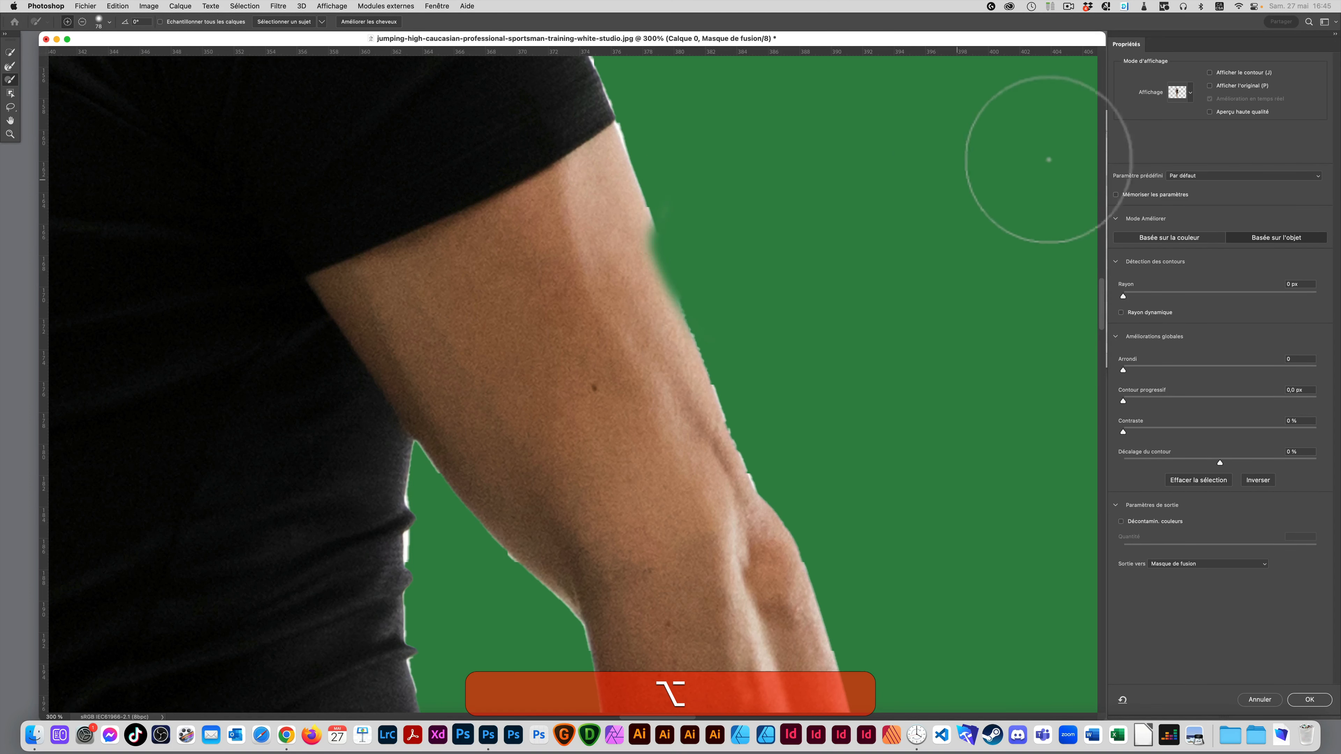
Activate the Object Selection tool and set subject selection processing to Cloud (detailed results).
{"action": "key", "text": "w"}
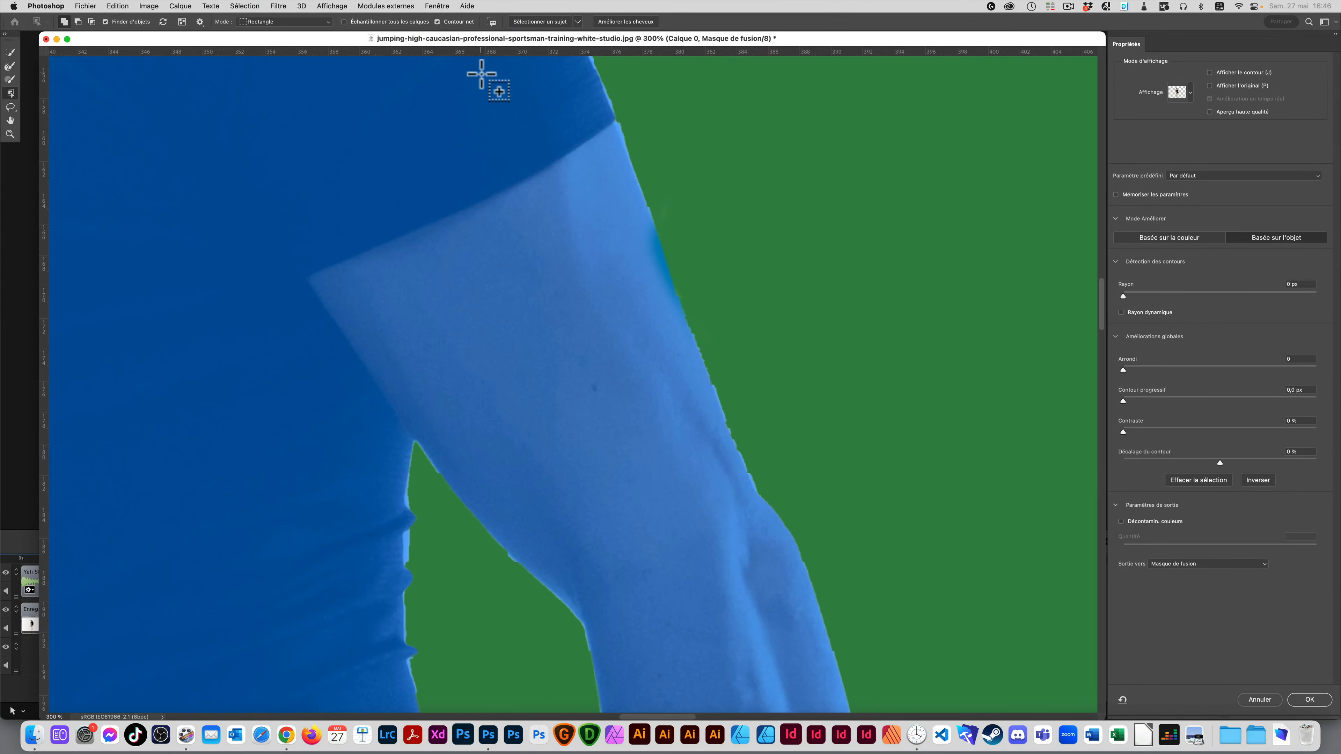
{"action": "left_click", "coordinate": [577, 23]}
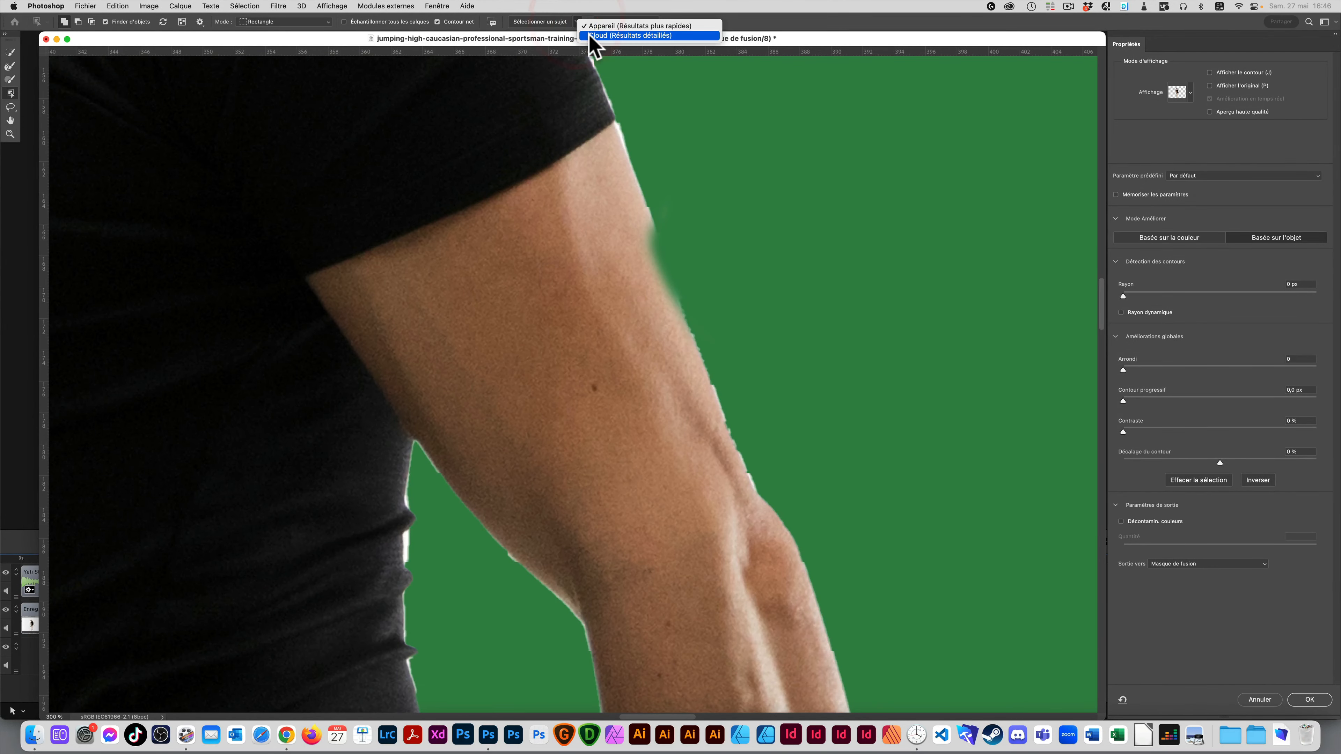
{"action": "left_click", "coordinate": [590, 35]}
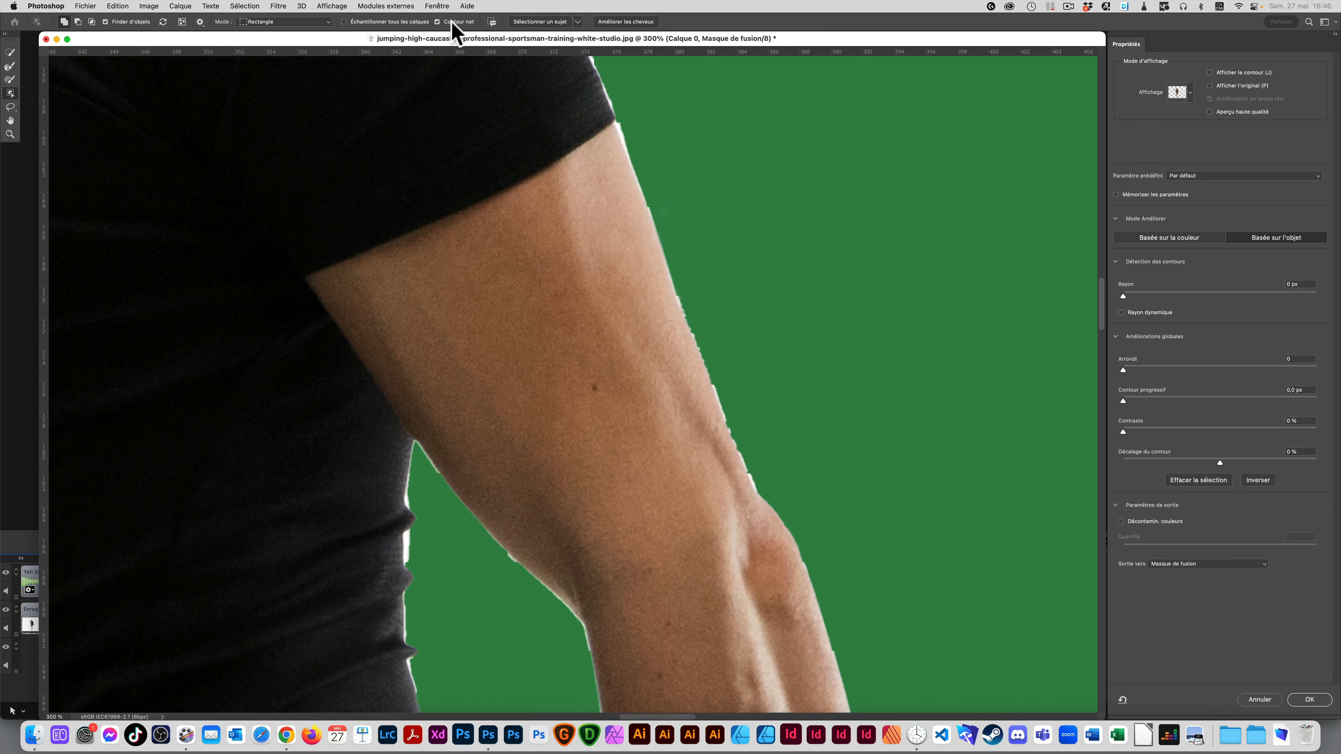
{"action": "left_click", "coordinate": [578, 21]}
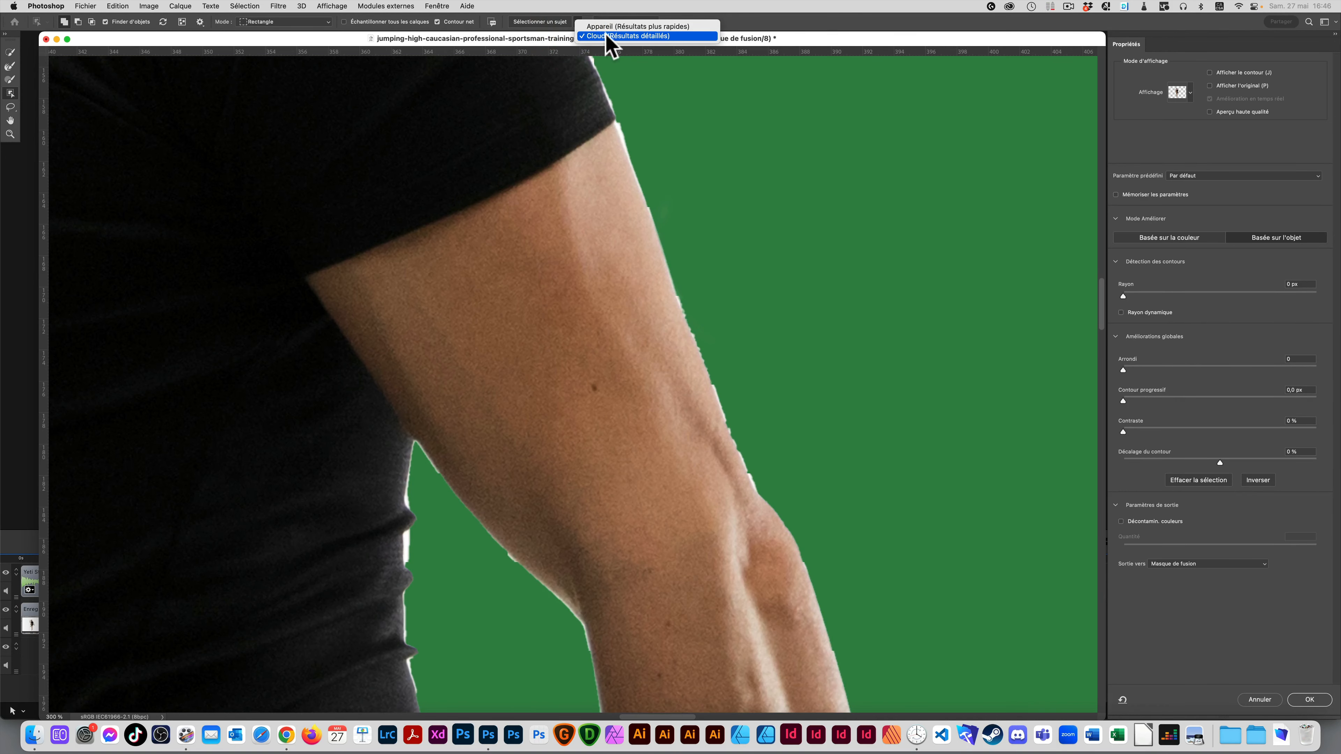
Add a freehand Lasso area beside the upper arm to the selection, and undo the addition.
{"action": "left_click", "coordinate": [12, 108]}
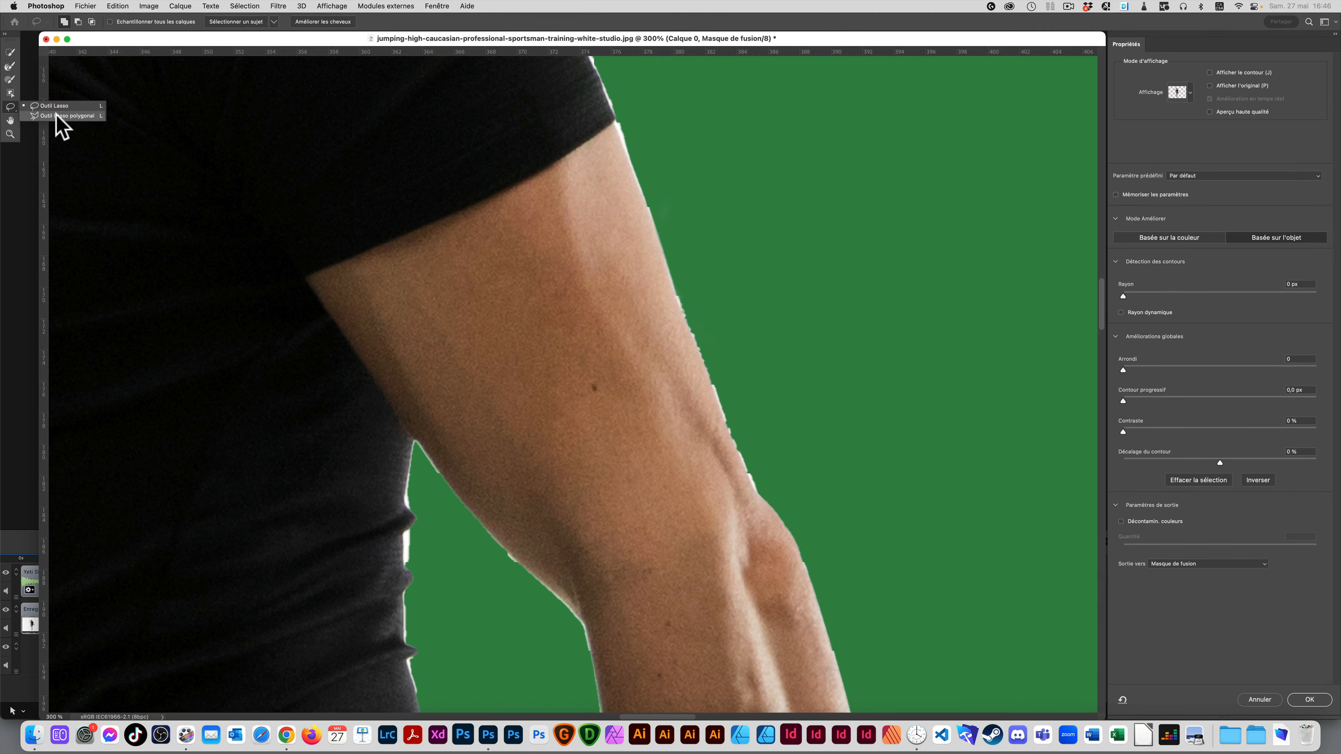
{"action": "left_click", "coordinate": [54, 107]}
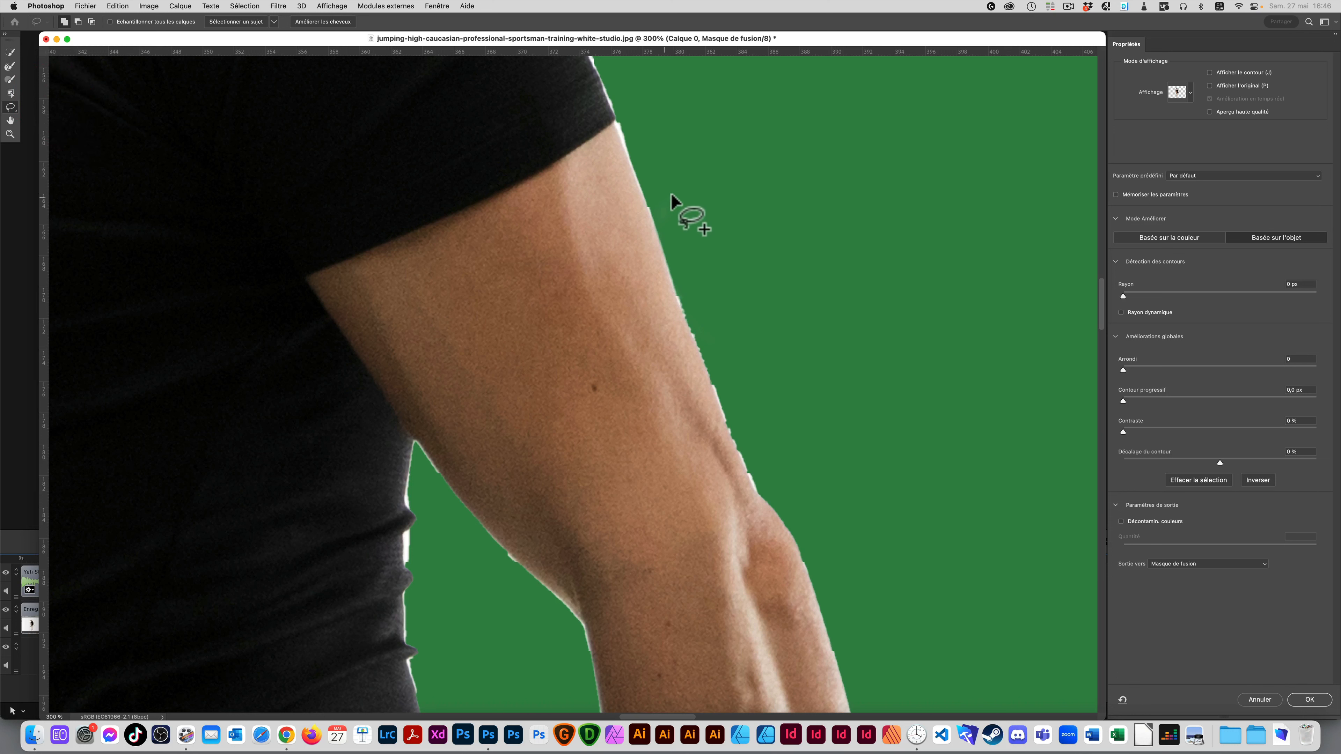
{"action": "key", "text": "shift"}
{"action": "mouse_move", "coordinate": [669, 200]}
{"action": "left_mouse_down"}
{"action": "mouse_move", "coordinate": [633, 197]}
{"action": "mouse_move", "coordinate": [608, 264]}
{"action": "mouse_move", "coordinate": [739, 227]}
{"action": "mouse_move", "coordinate": [658, 175]}
{"action": "left_mouse_up"}
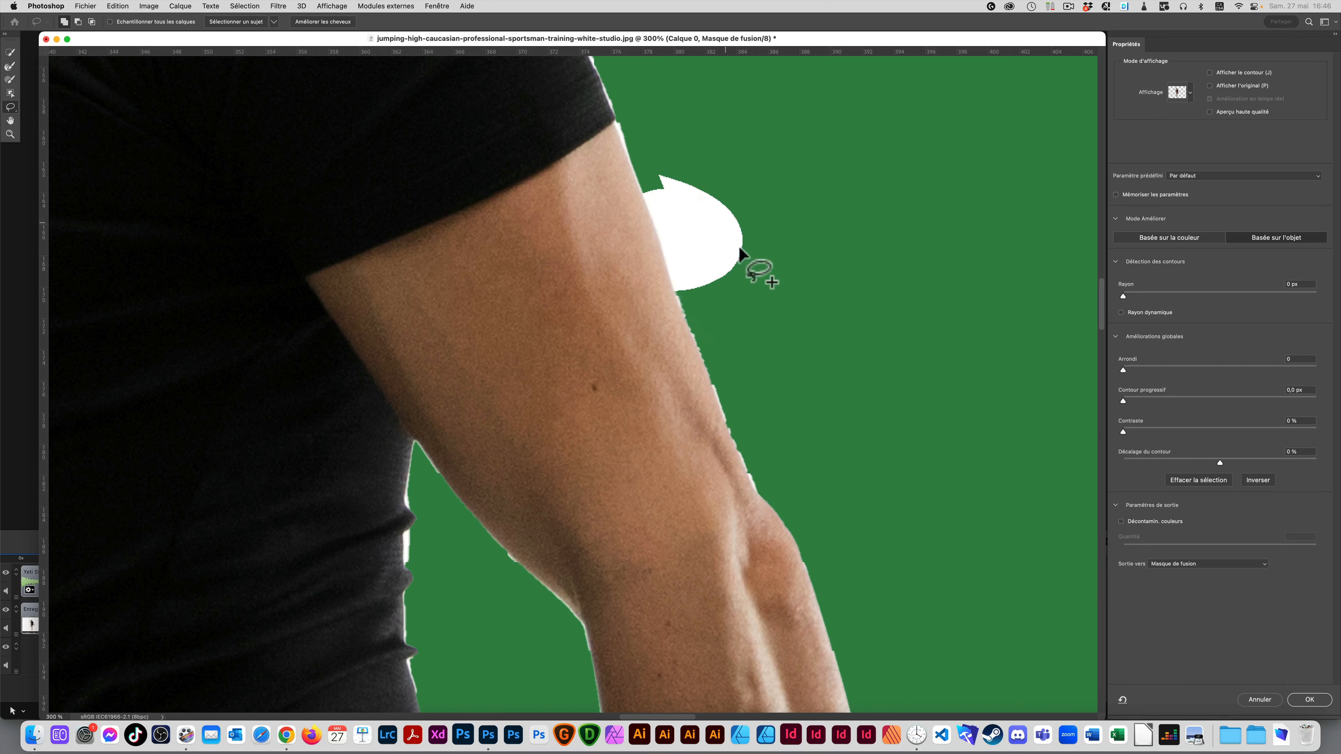
{"action": "key", "text": "super+z"}
Subtract the jagged sliver along the upper arm's outer edge from the selection with the Lasso tool.
{"action": "left_click_drag", "start_coordinate": [851, 227], "coordinate": [560, 378]}
{"action": "key", "text": "alt"}
{"action": "left_click_drag", "start_coordinate": [516, 304], "coordinate": [528, 328]}
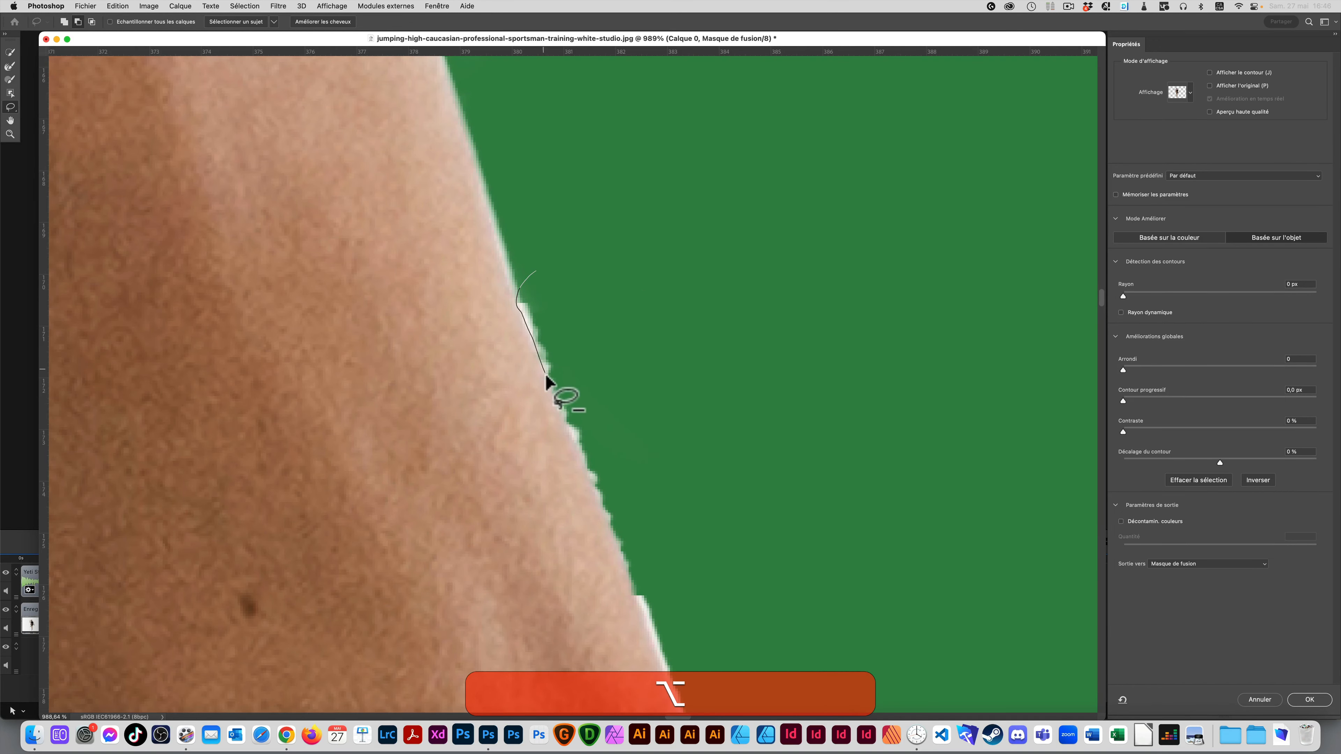
{"action": "left_click_drag", "start_coordinate": [587, 470], "coordinate": [656, 339]}
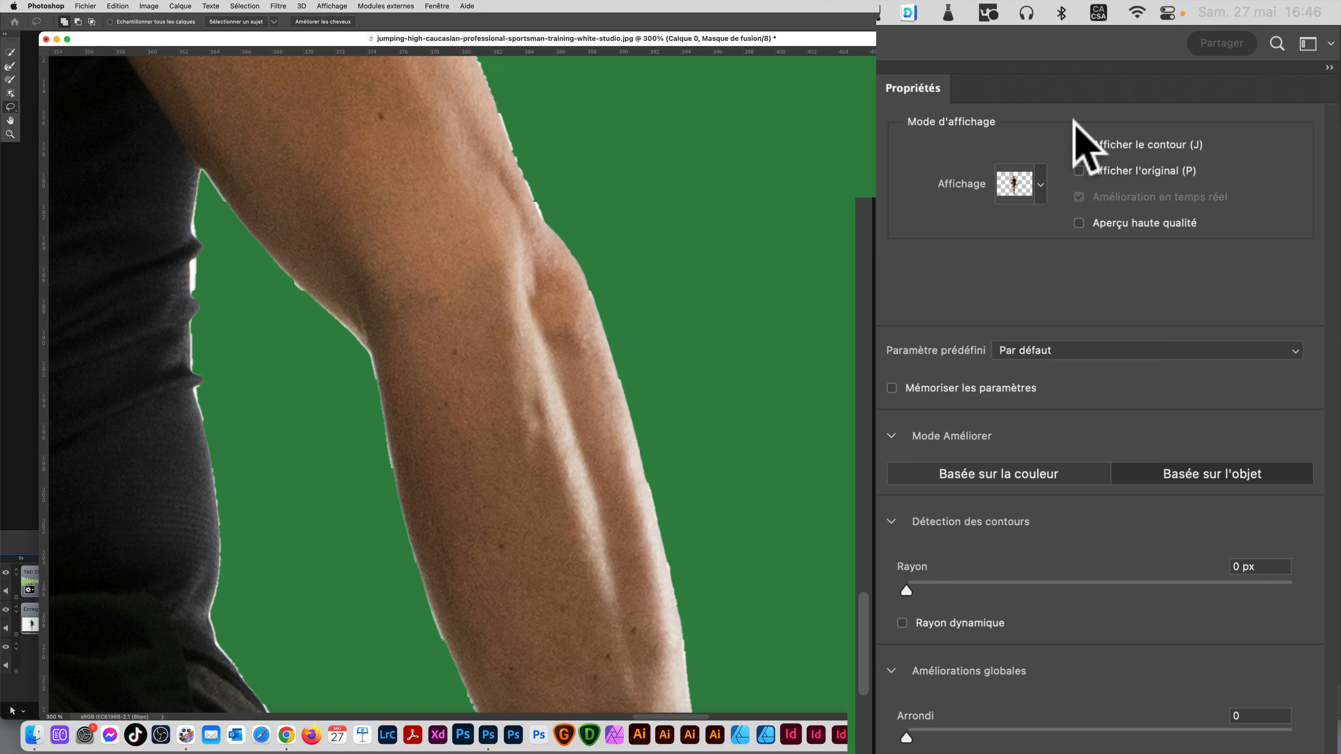
Turn the display of the original image on and off again.
{"action": "left_click", "coordinate": [1078, 171]}
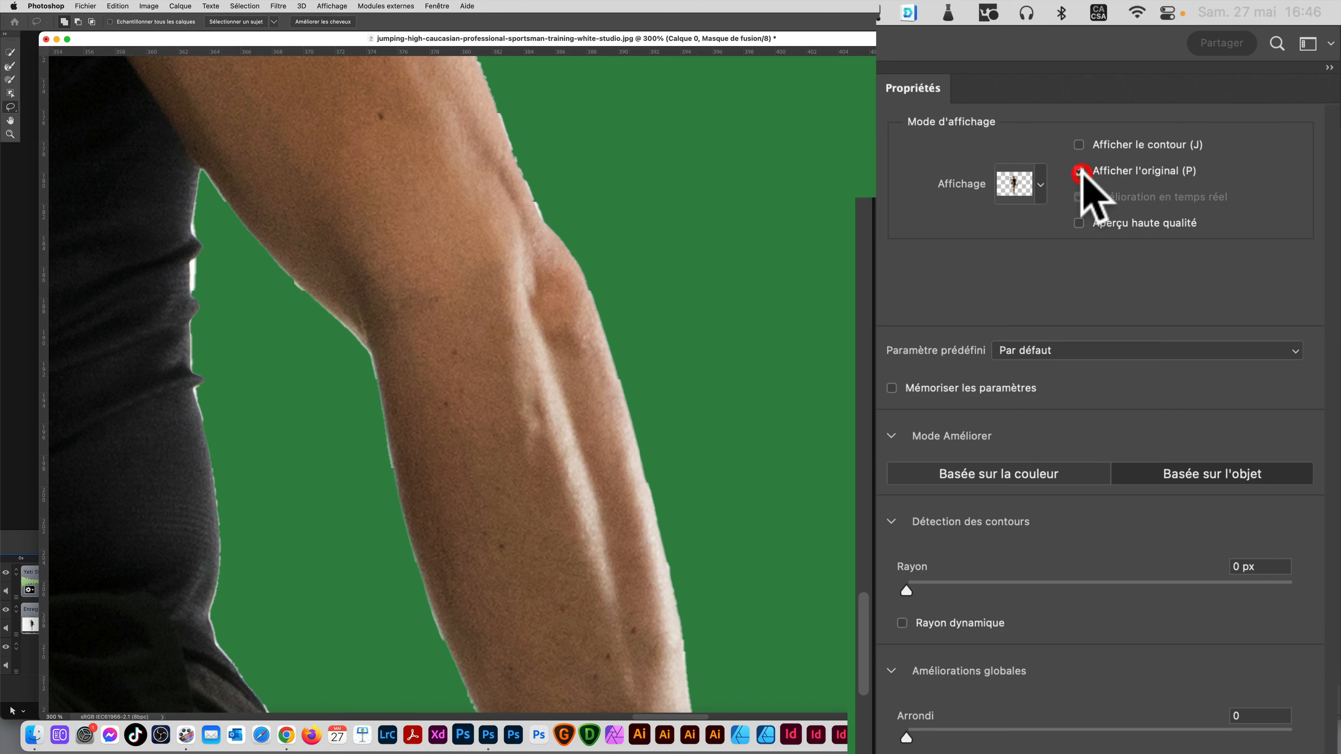
{"action": "left_click", "coordinate": [1079, 171]}
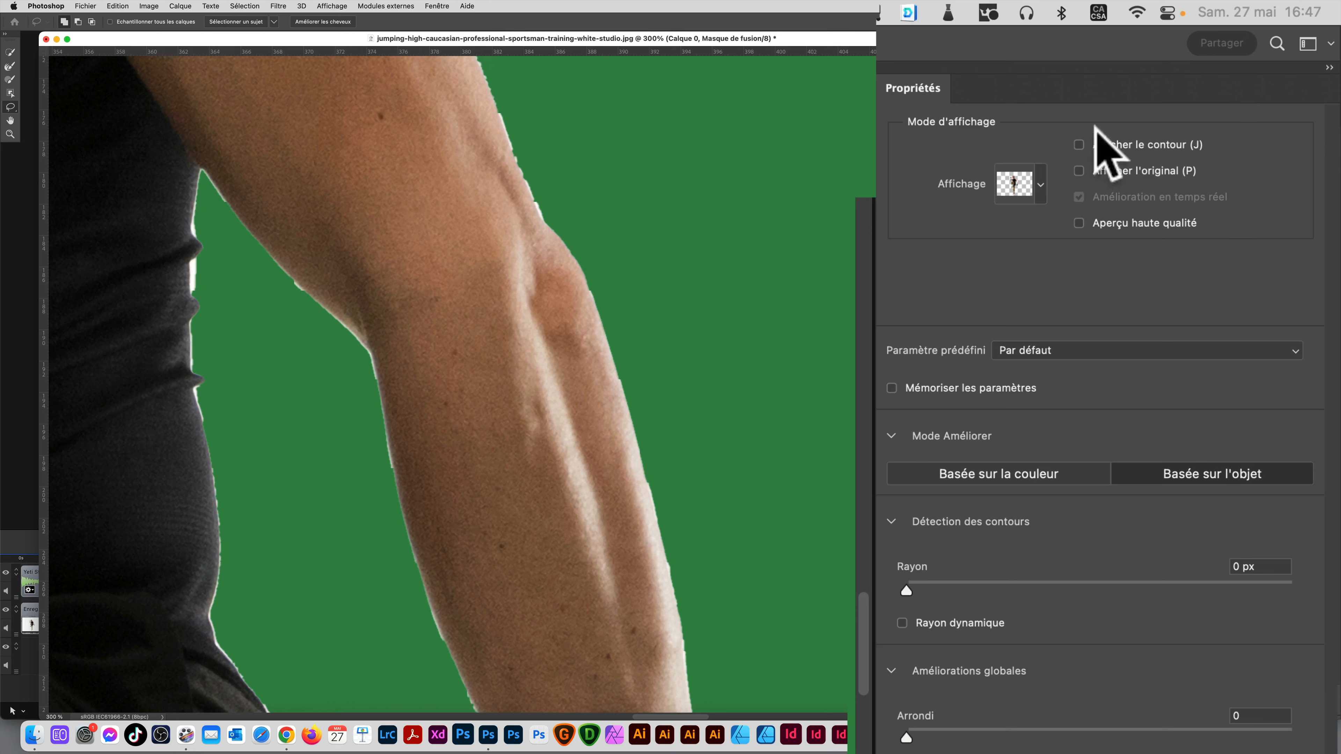
Preview the cutout with the Sur blanc view mode, and with Sur noir.
{"action": "left_click", "coordinate": [1036, 182]}
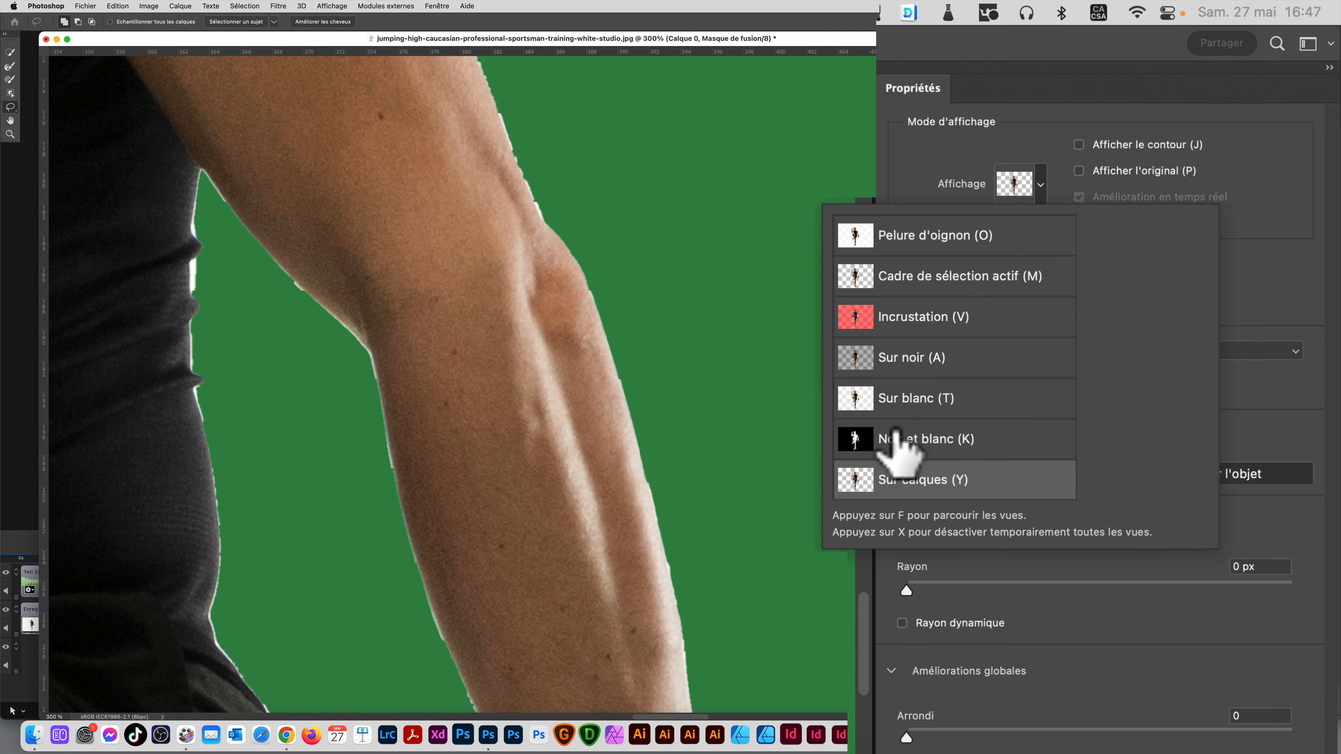
{"action": "left_click", "coordinate": [917, 400]}
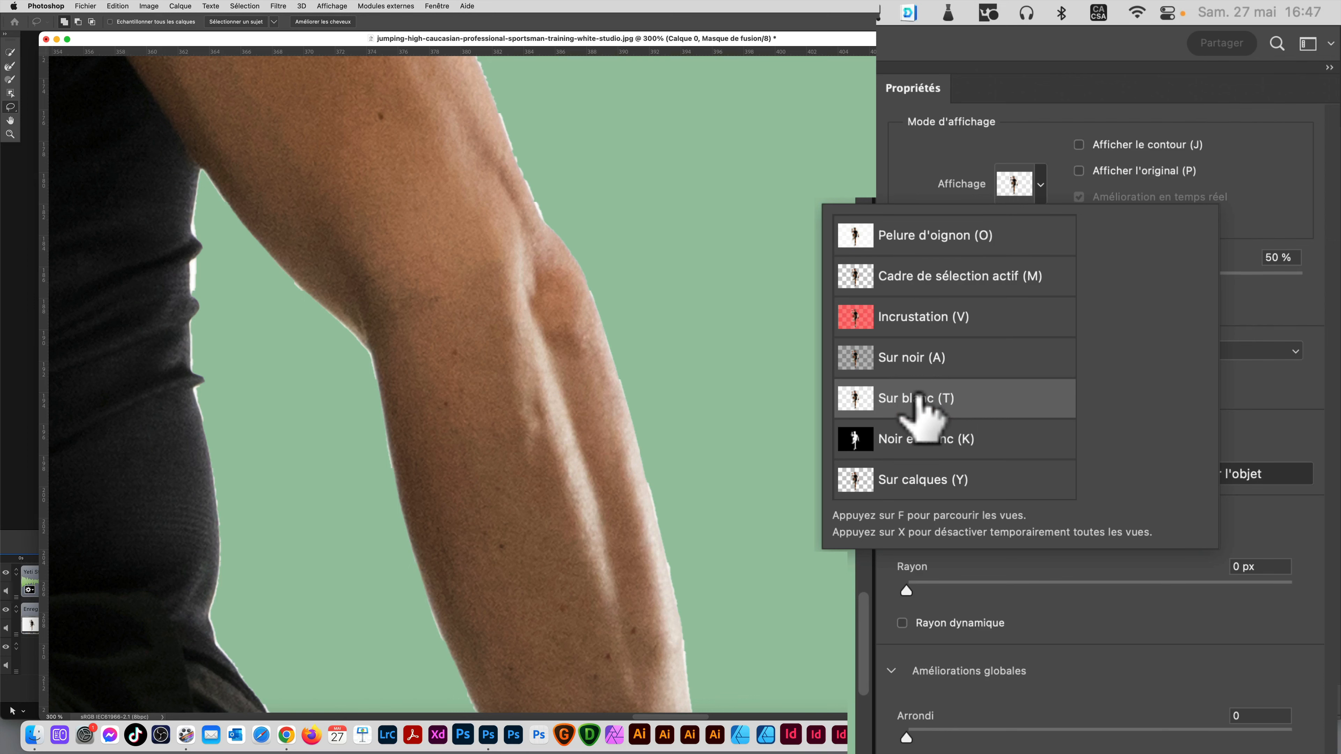
{"action": "left_click", "coordinate": [919, 357]}
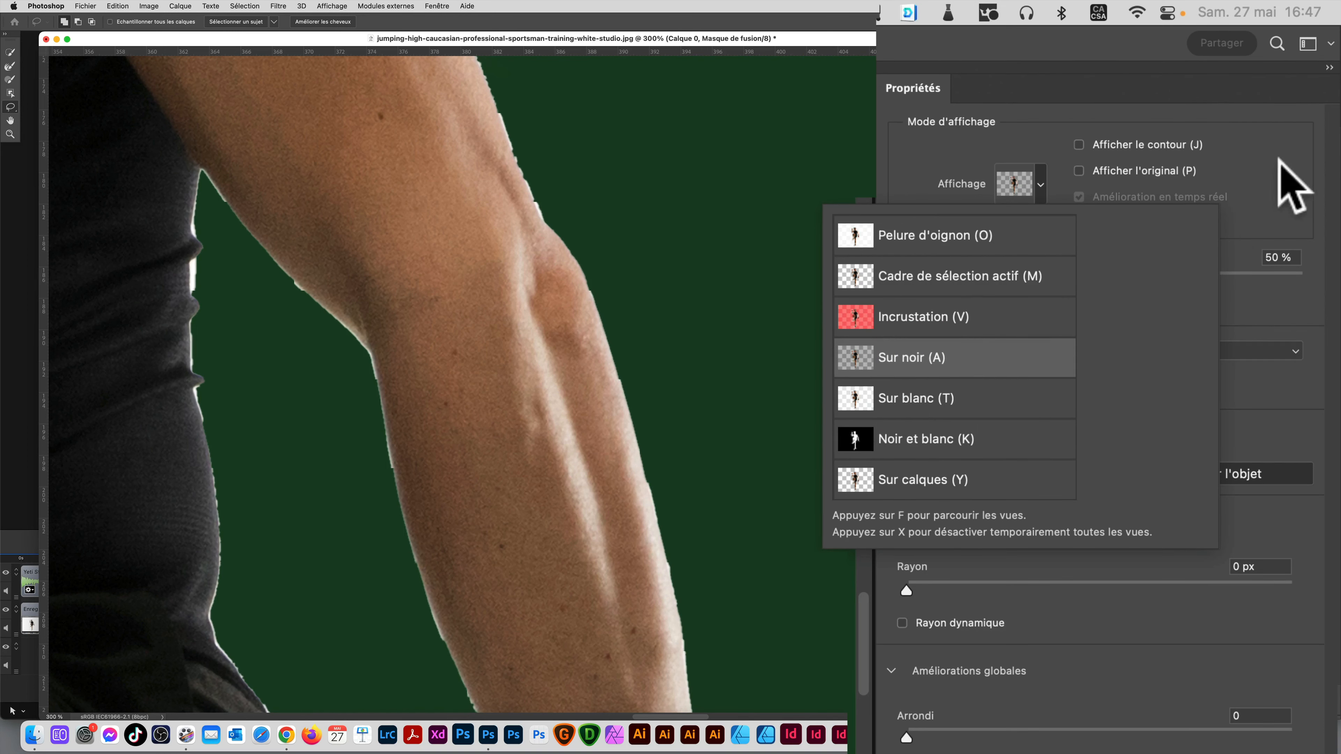
{"action": "left_click", "coordinate": [1278, 179]}
Vary the opacity of the Sur noir view, raising it to 100 % and lowering it again.
{"action": "left_click_drag", "start_coordinate": [1101, 282], "coordinate": [921, 292]}
{"action": "left_click_drag", "start_coordinate": [896, 281], "coordinate": [1309, 283]}
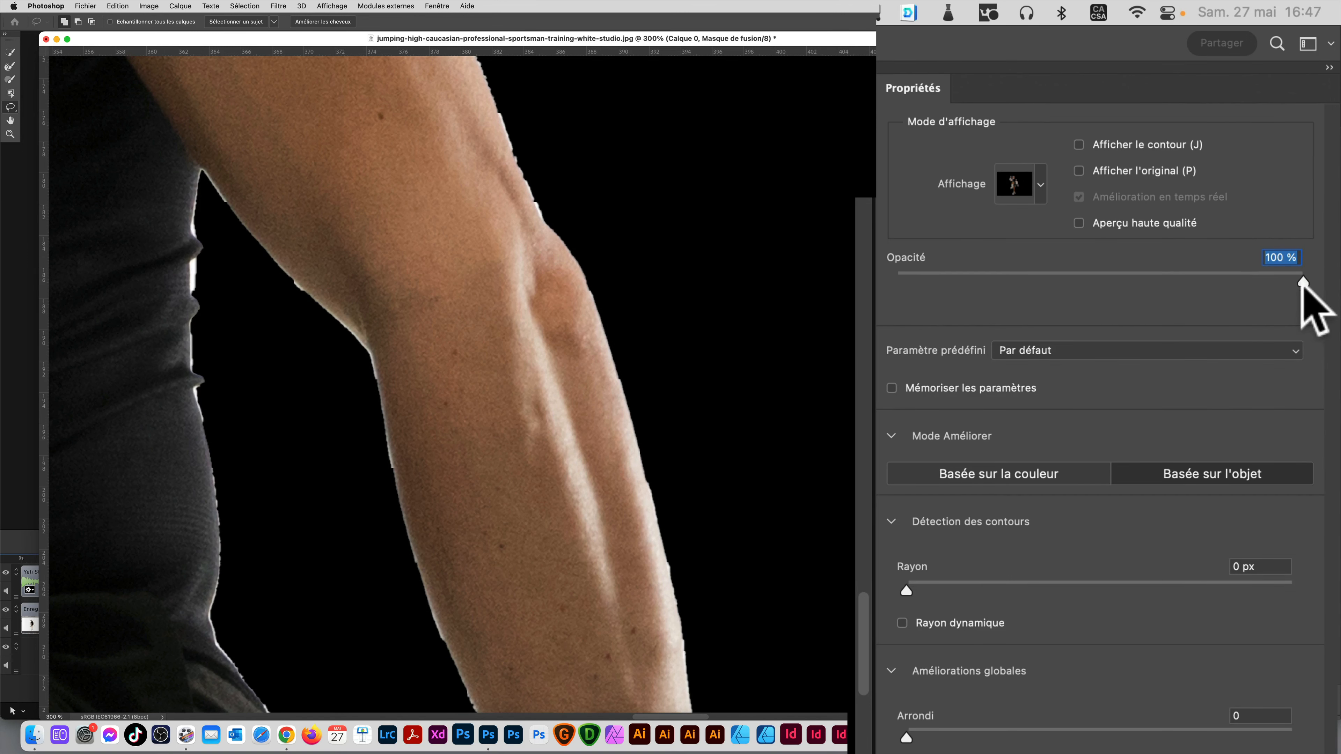
{"action": "left_click_drag", "start_coordinate": [1303, 283], "coordinate": [1164, 284]}
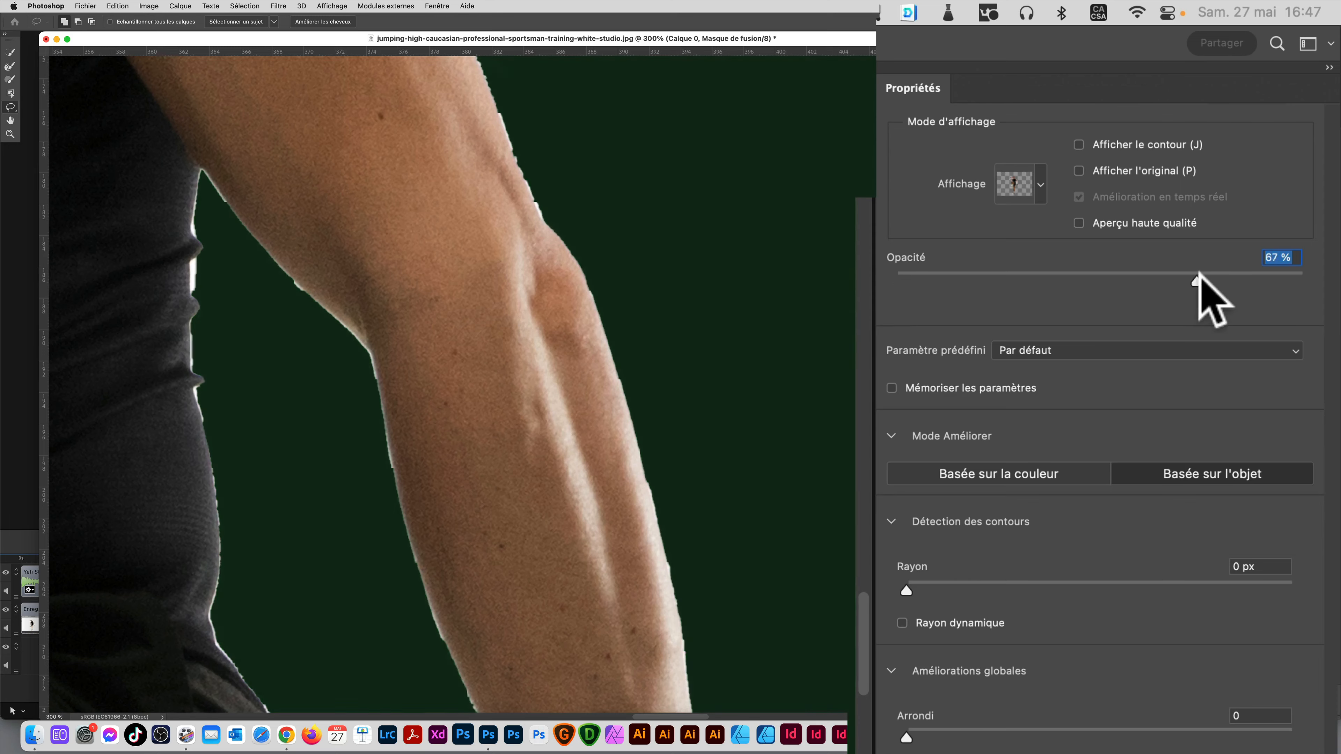
Switch the view mode back to Sur calques, and look over the refinement preset options.
{"action": "left_click", "coordinate": [1040, 185]}
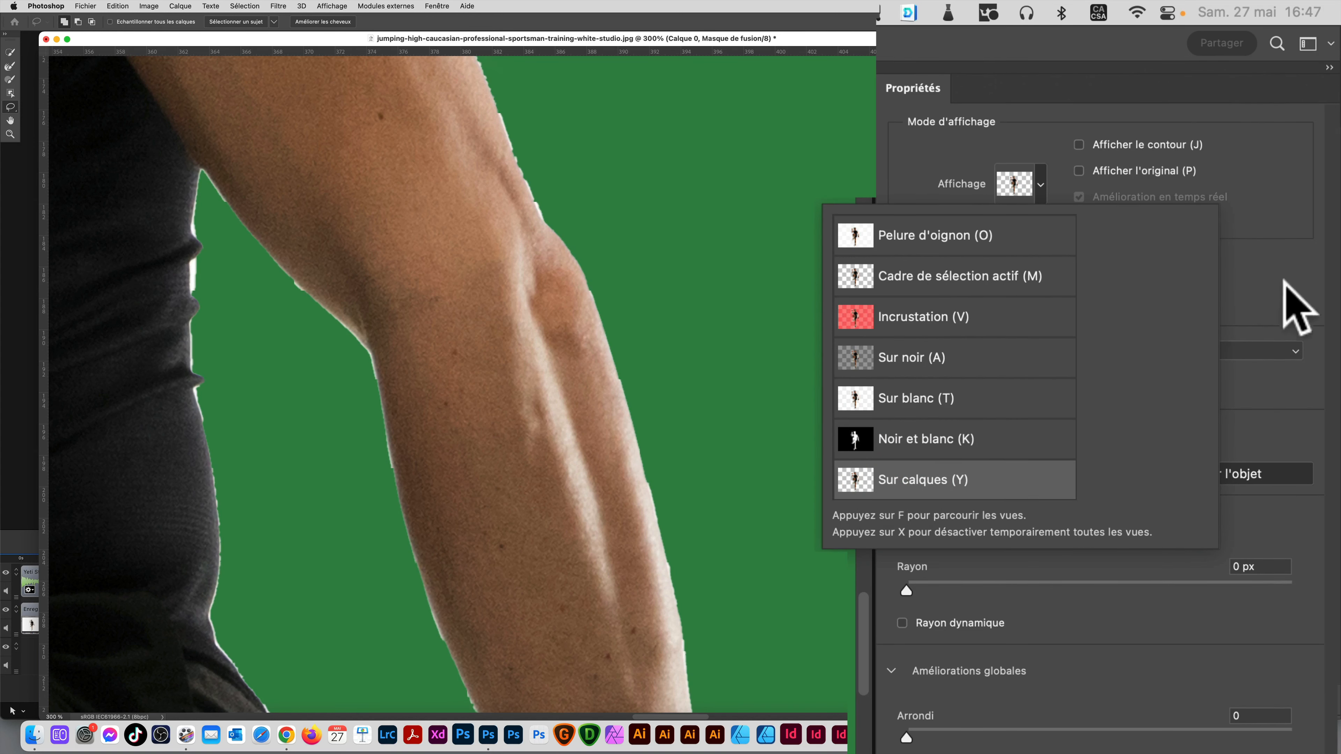
{"action": "left_click", "coordinate": [1267, 295]}
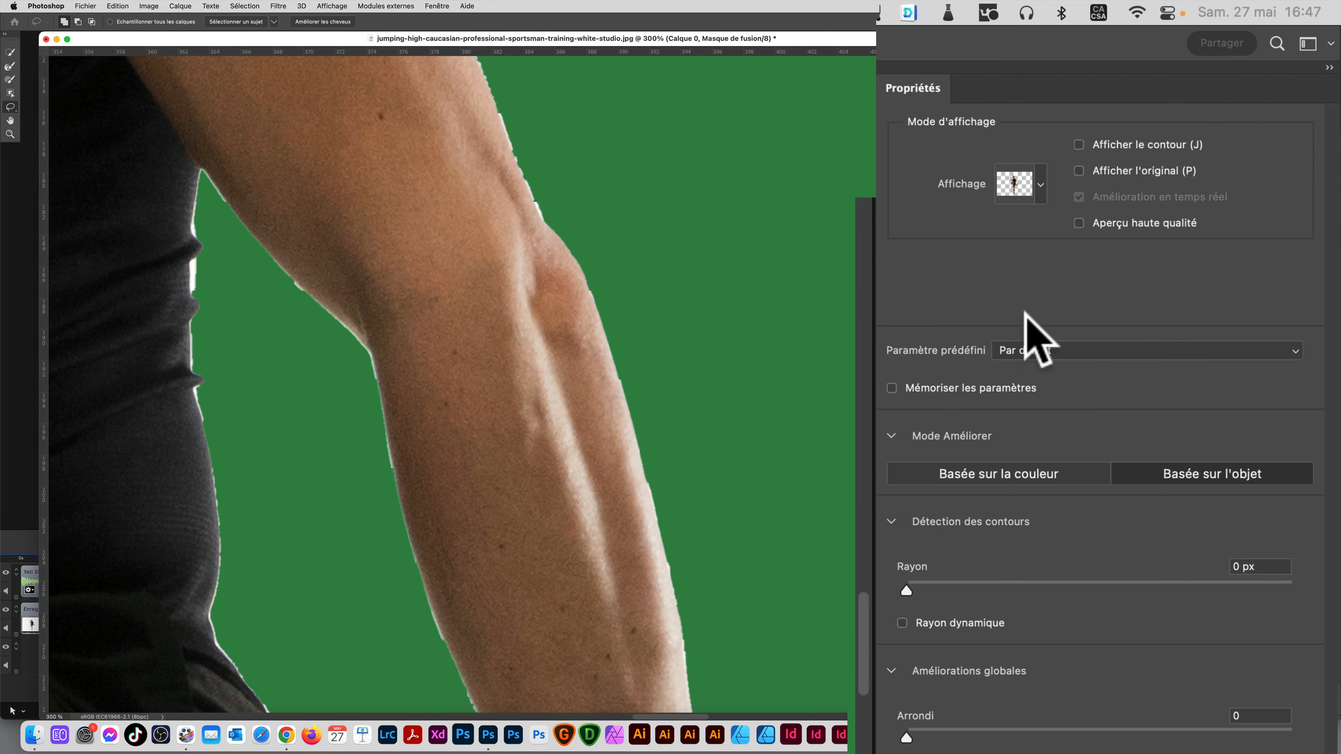
{"action": "left_click", "coordinate": [1050, 350]}
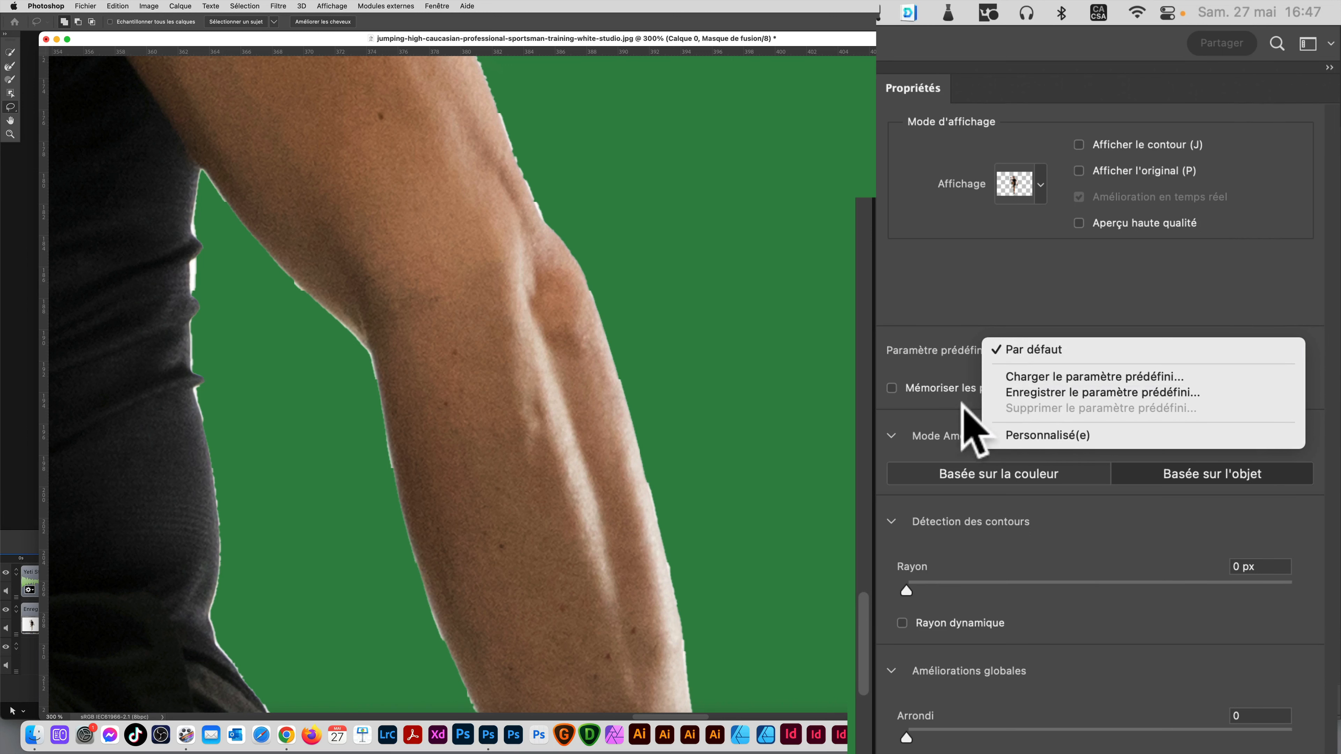
{"action": "left_click", "coordinate": [935, 292]}
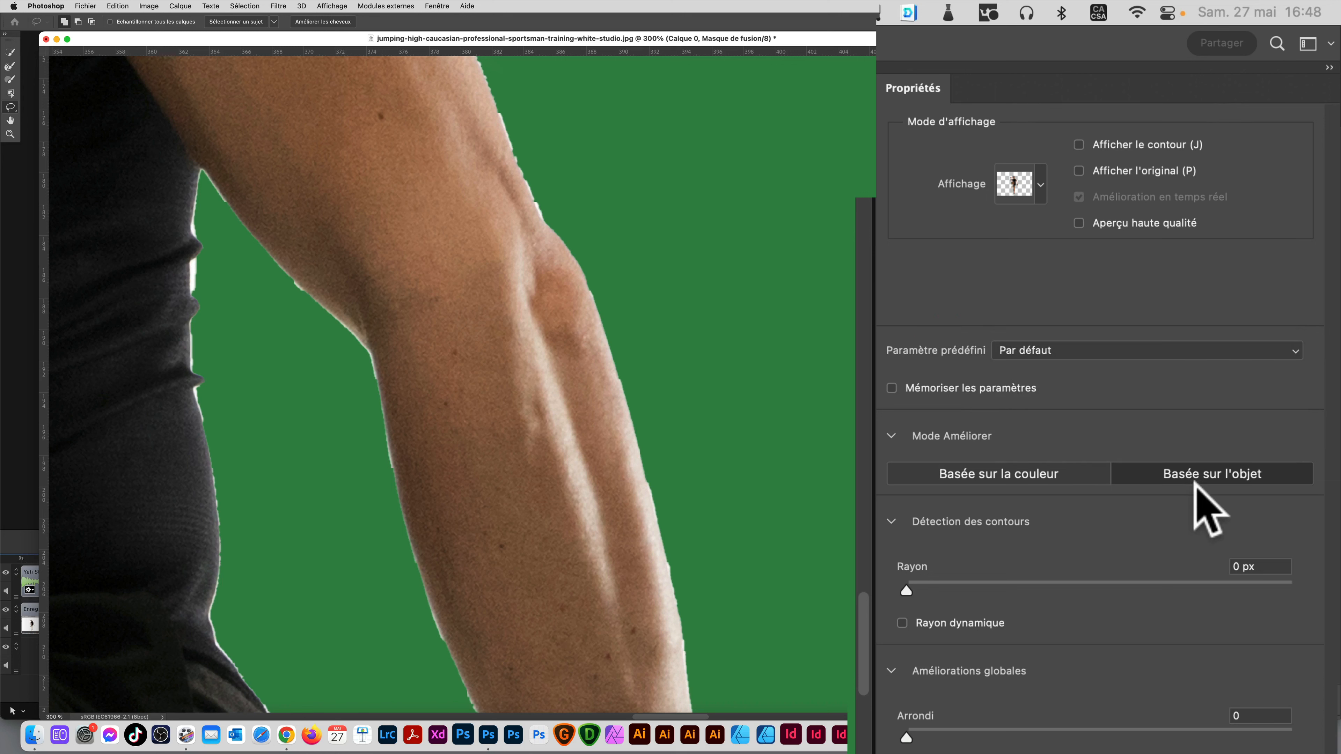
Change the refine mode to Basée sur la couleur and accept the mode change.
{"action": "left_click", "coordinate": [1136, 474]}
{"action": "left_click", "coordinate": [1048, 473]}
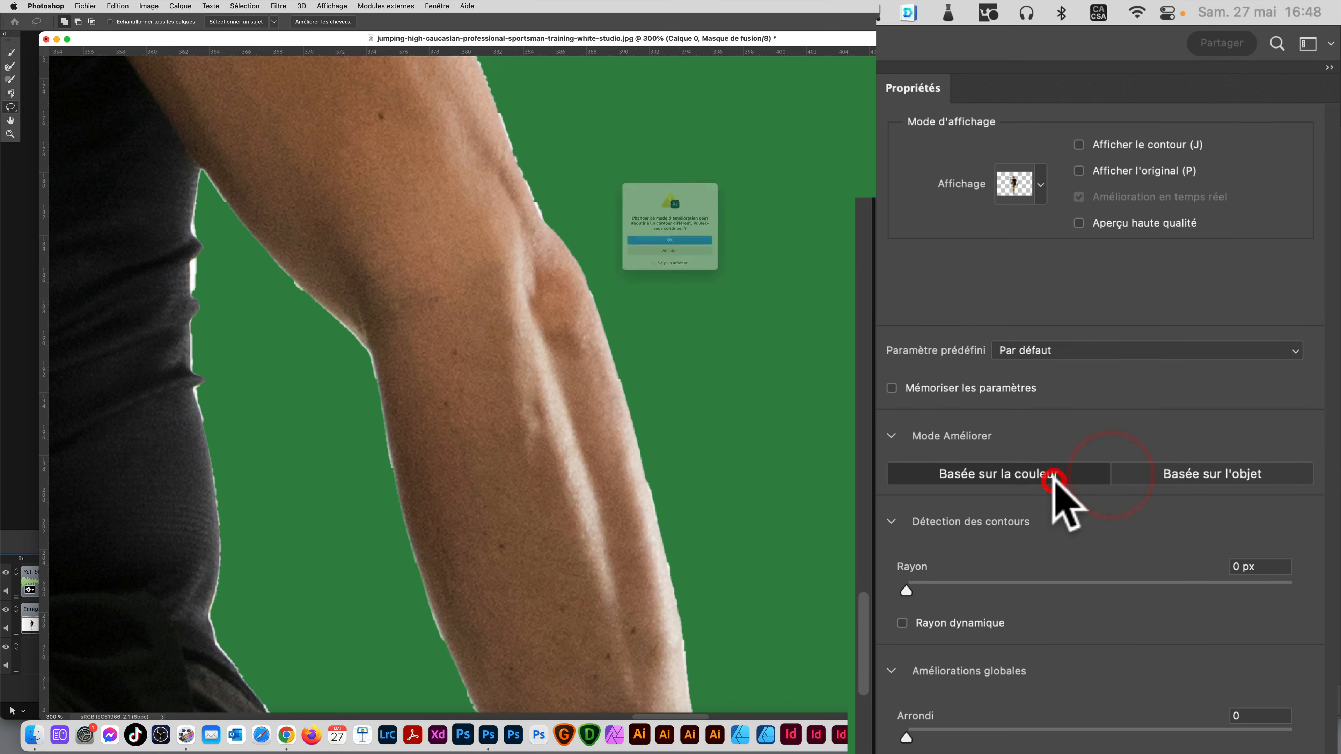
{"action": "left_click", "coordinate": [692, 248]}
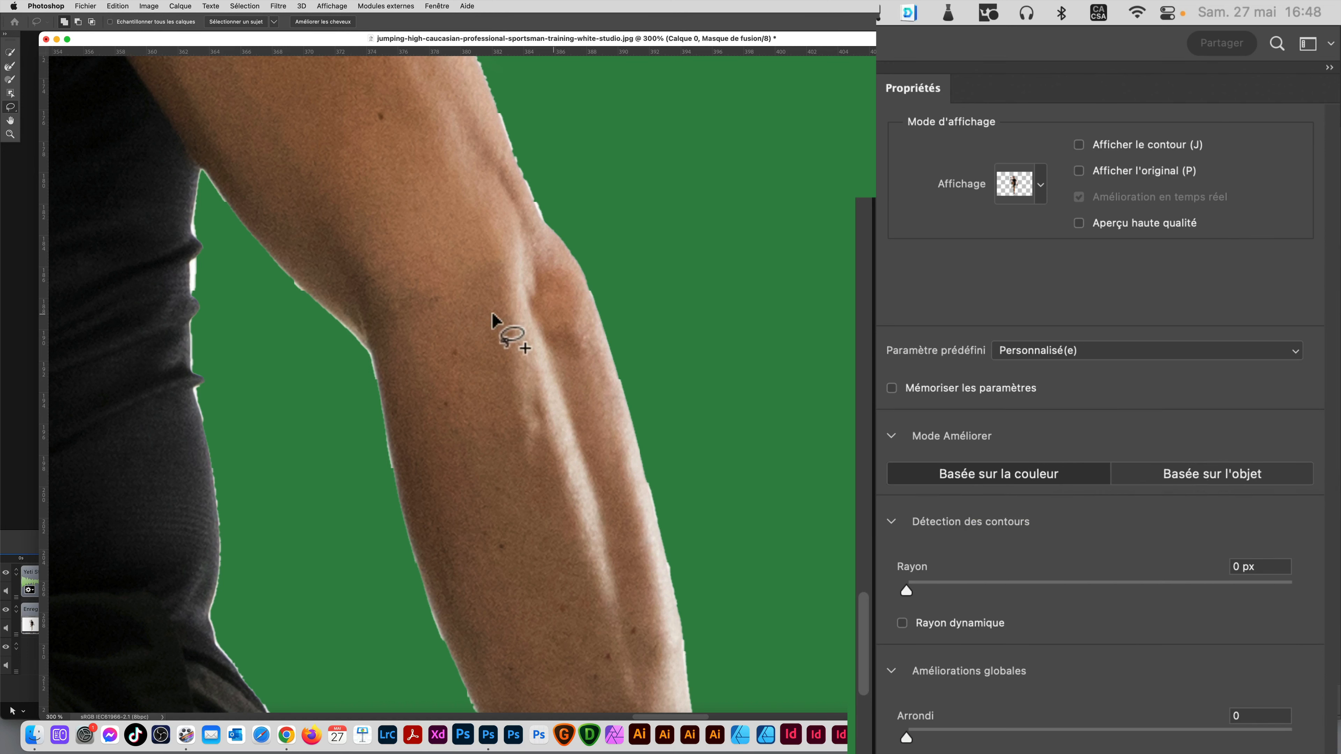
{"action": "left_click", "coordinate": [984, 470]}
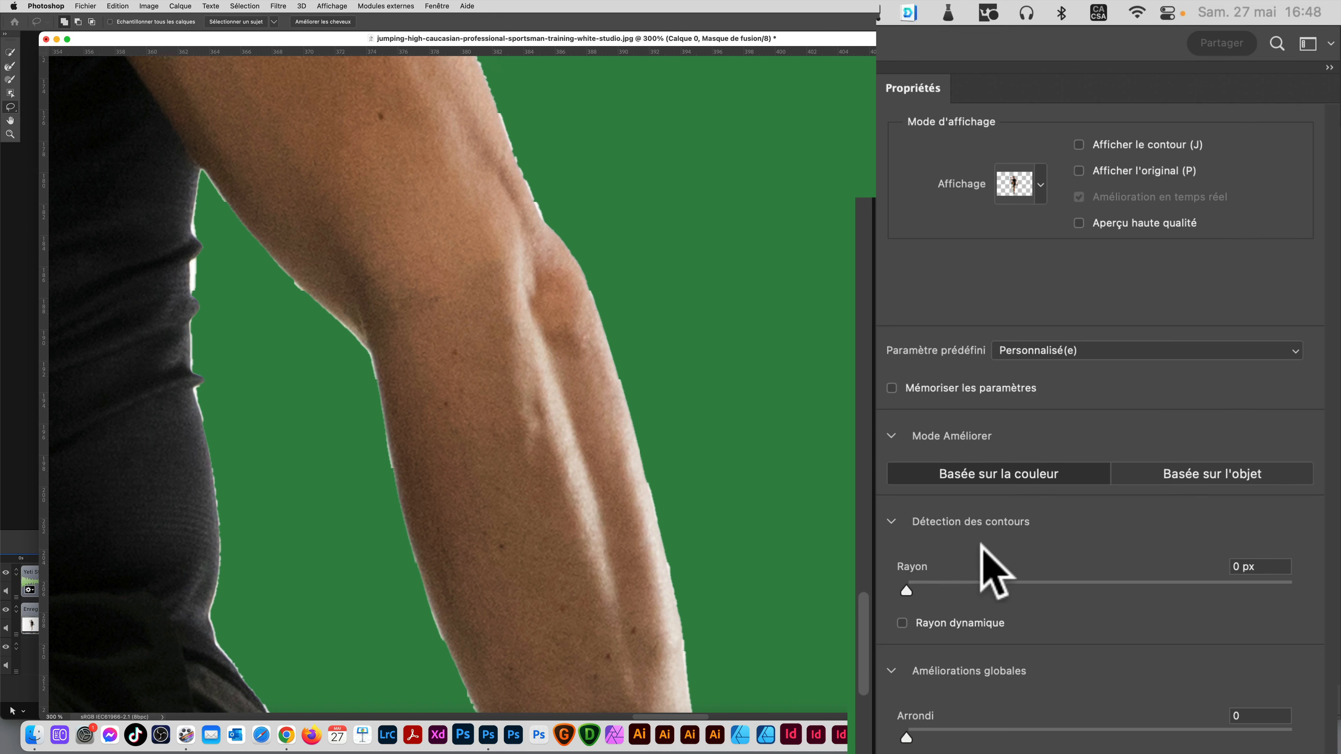
Set the edge detection radius to 2 px and check the arm, neck and shoulder edges.
{"action": "left_click_drag", "start_coordinate": [905, 589], "coordinate": [937, 587]}
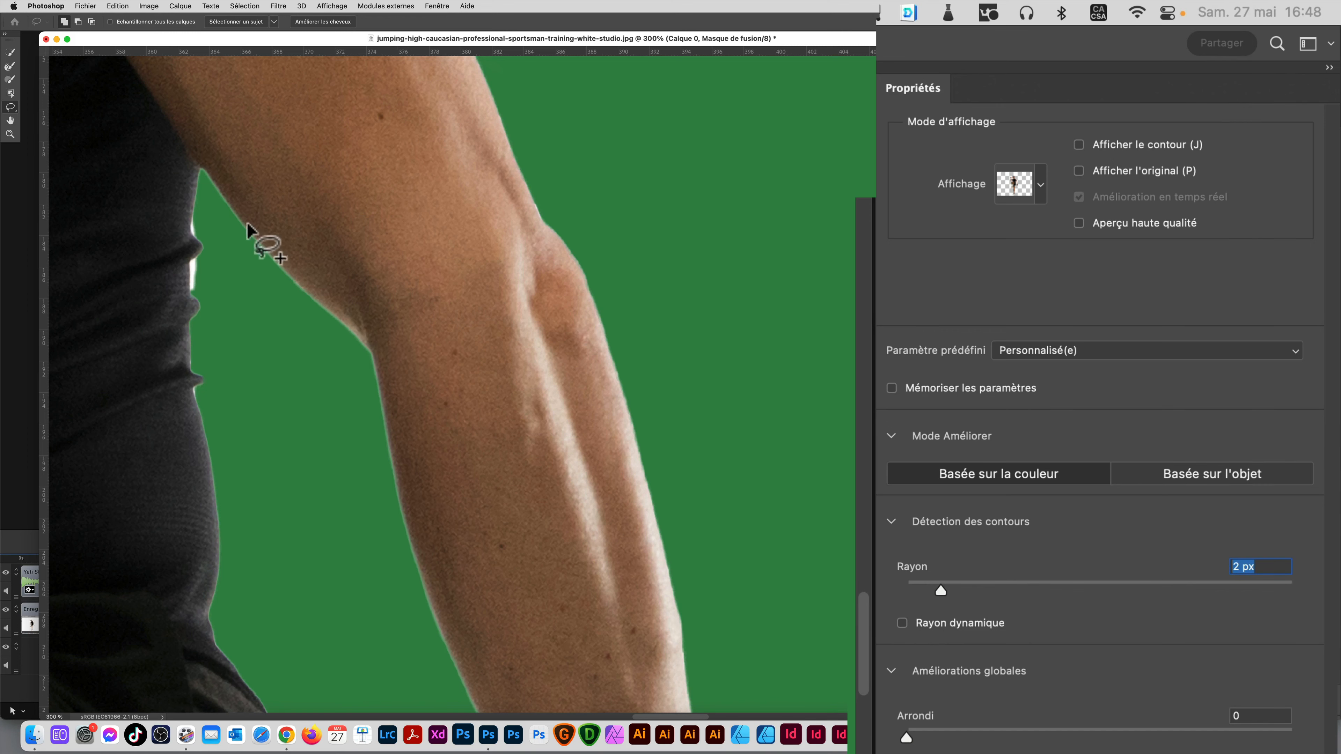
{"action": "left_click_drag", "start_coordinate": [389, 203], "coordinate": [521, 524]}
{"action": "left_click_drag", "start_coordinate": [498, 228], "coordinate": [619, 486]}
{"action": "left_click_drag", "start_coordinate": [507, 305], "coordinate": [566, 415]}
{"action": "left_click_drag", "start_coordinate": [416, 294], "coordinate": [593, 458]}
{"action": "left_click_drag", "start_coordinate": [455, 334], "coordinate": [490, 367]}
{"action": "left_click_drag", "start_coordinate": [359, 219], "coordinate": [389, 192]}
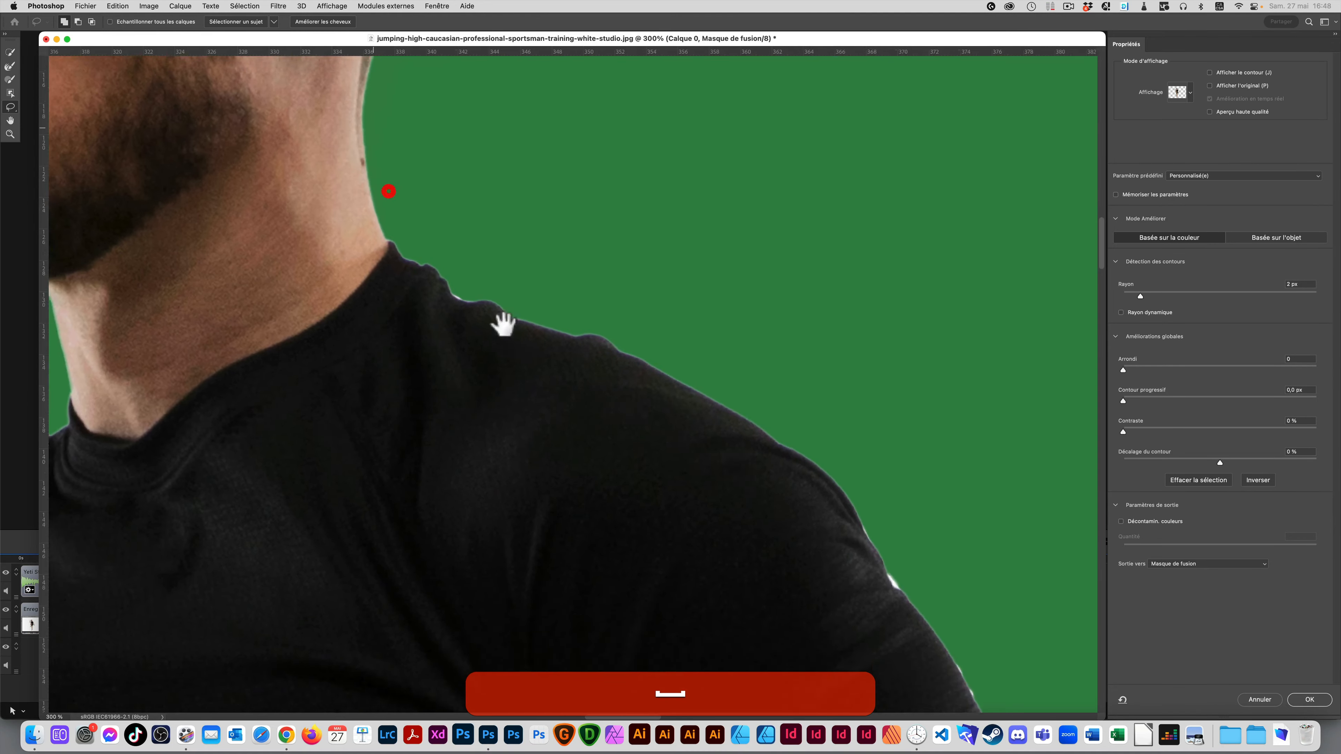
{"action": "left_click_drag", "start_coordinate": [620, 457], "coordinate": [569, 347]}
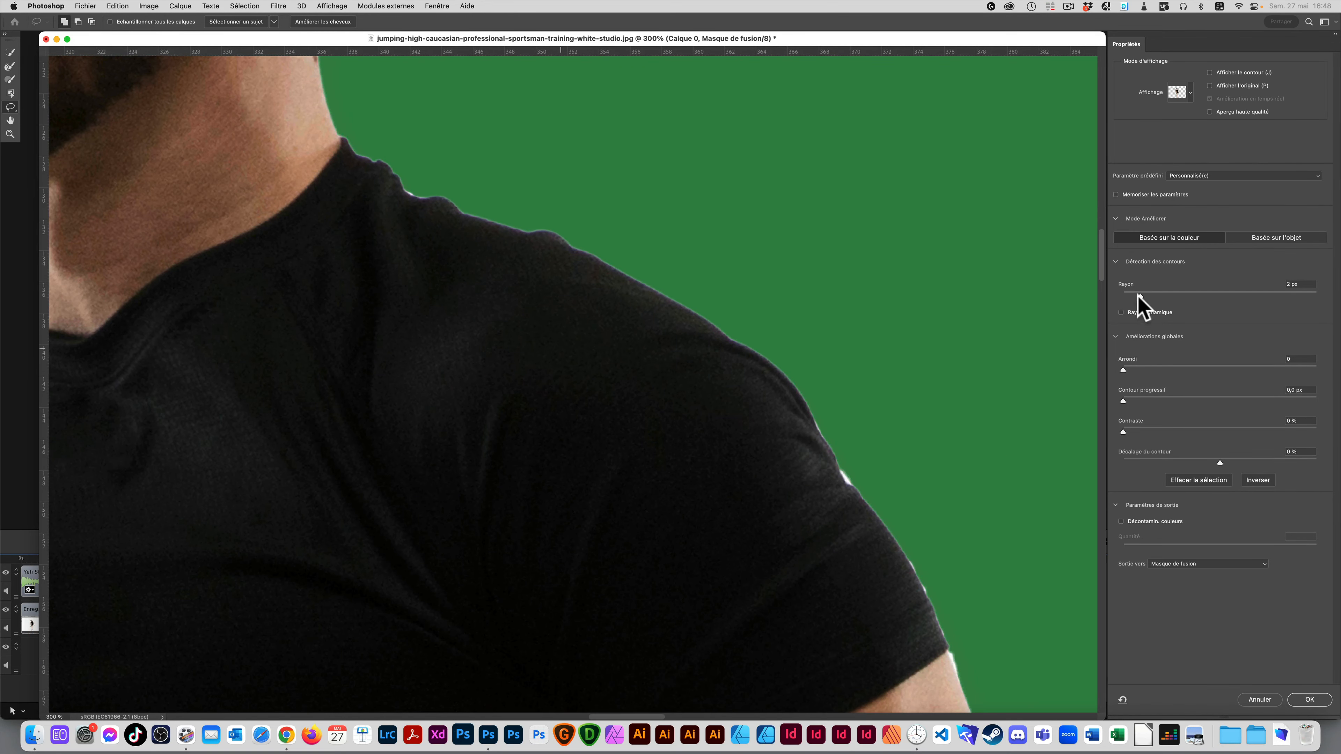
Set the edge detection radius to 3 px and check the edges from the shoulder to the wrist.
{"action": "left_click_drag", "start_coordinate": [1141, 295], "coordinate": [1148, 295]}
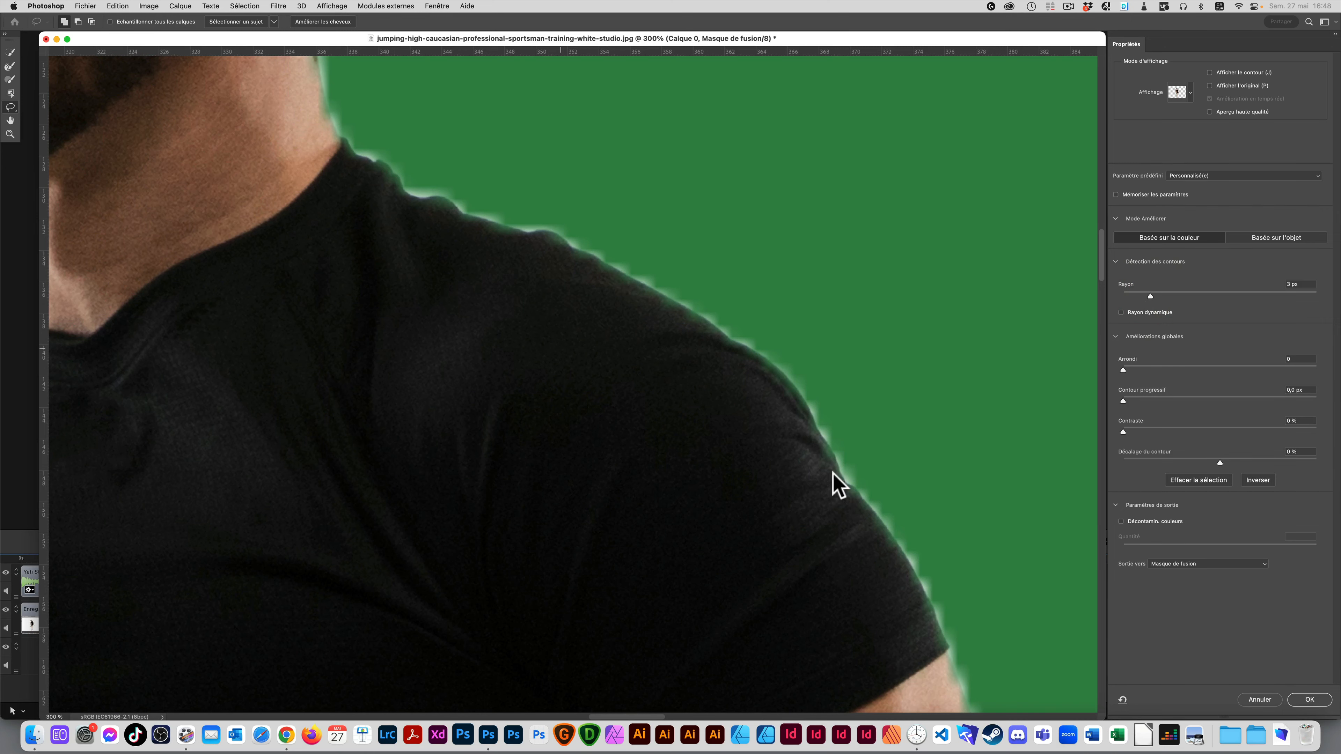
{"action": "left_click_drag", "start_coordinate": [838, 470], "coordinate": [727, 288]}
{"action": "left_click_drag", "start_coordinate": [796, 485], "coordinate": [665, 231]}
{"action": "left_click_drag", "start_coordinate": [834, 671], "coordinate": [735, 386]}
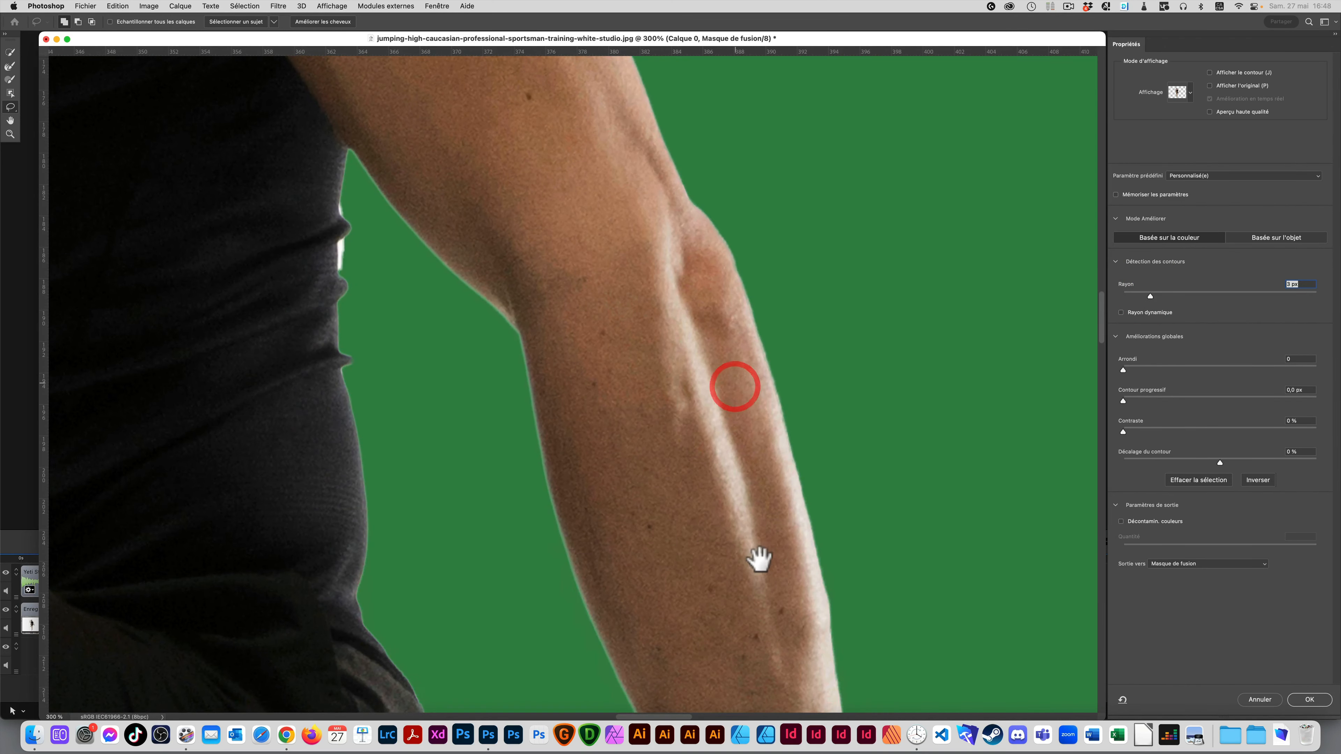
{"action": "left_click_drag", "start_coordinate": [759, 558], "coordinate": [700, 278]}
{"action": "left_click_drag", "start_coordinate": [713, 507], "coordinate": [688, 395]}
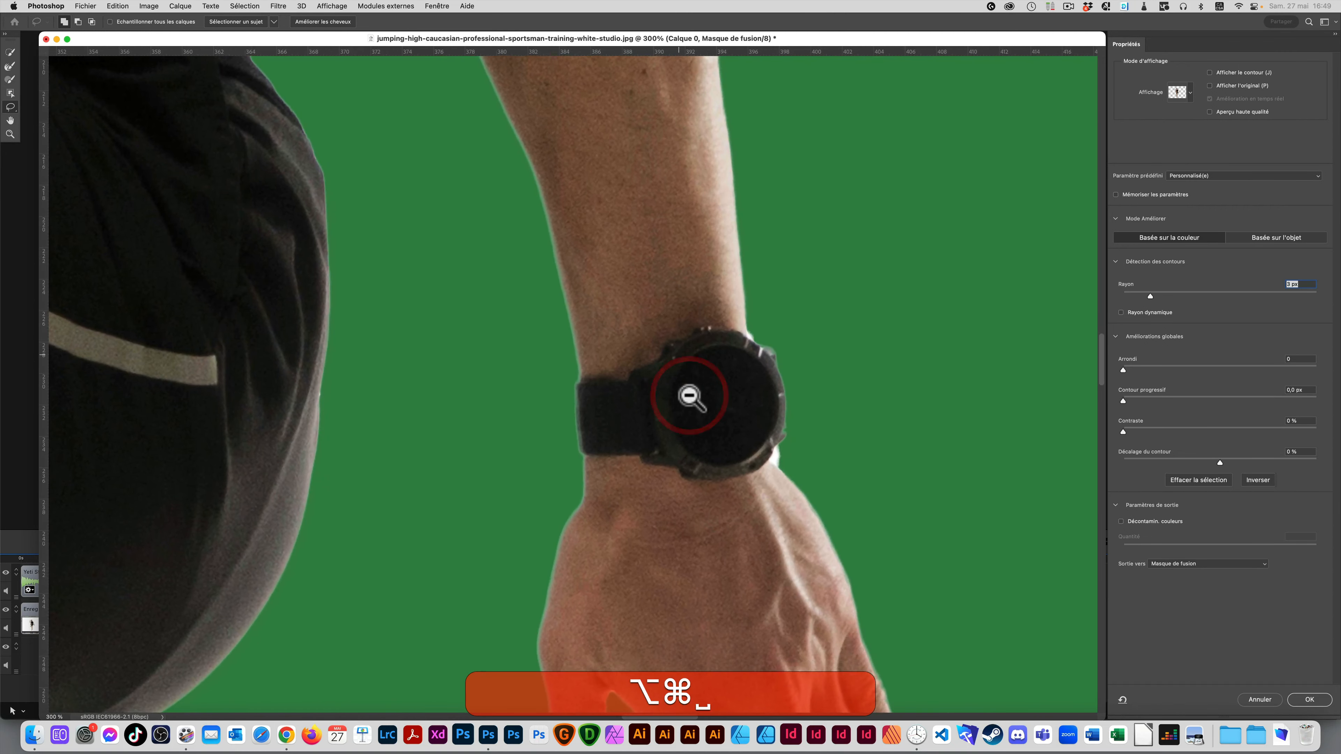
Subtract the white remnant beside the shirt below the armpit with the Lasso tool, and undo the subtraction.
{"action": "left_click", "coordinate": [689, 395], "text": "alt+super"}
{"action": "left_click_drag", "start_coordinate": [497, 285], "coordinate": [669, 562]}
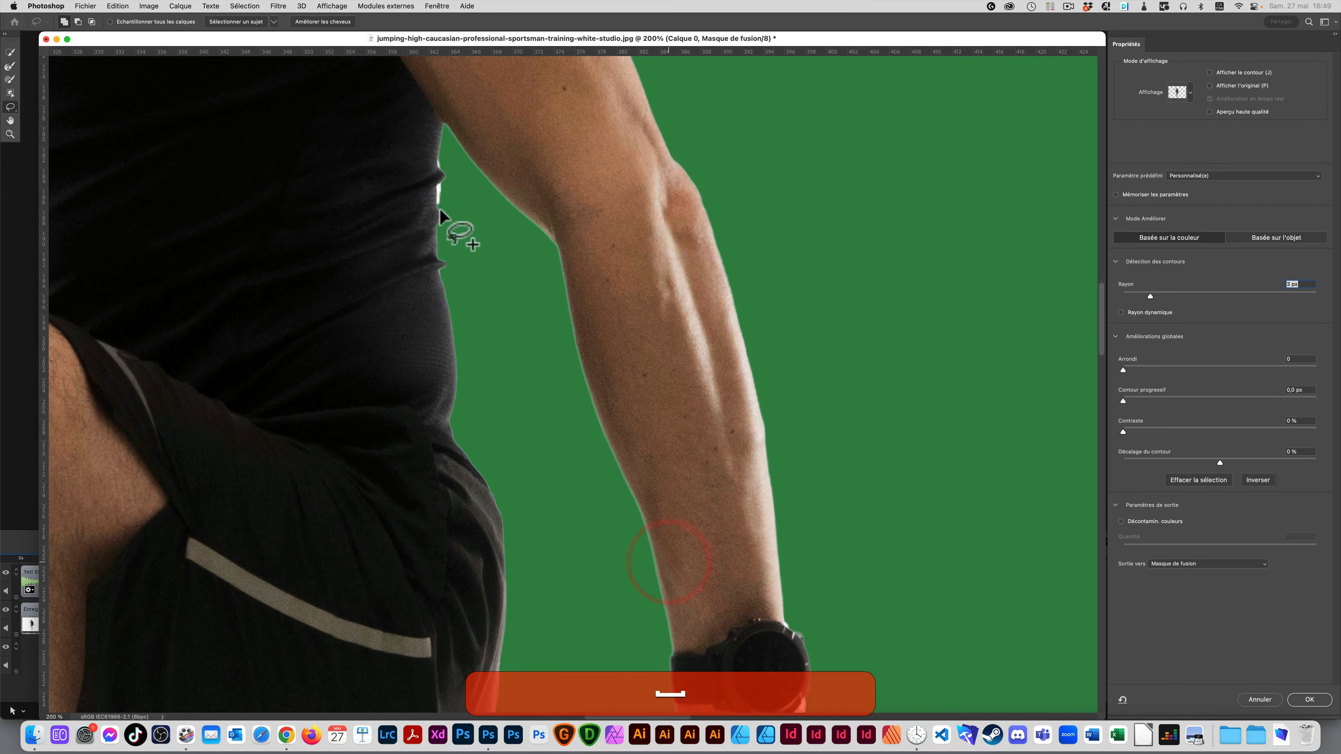
{"action": "key", "text": "alt"}
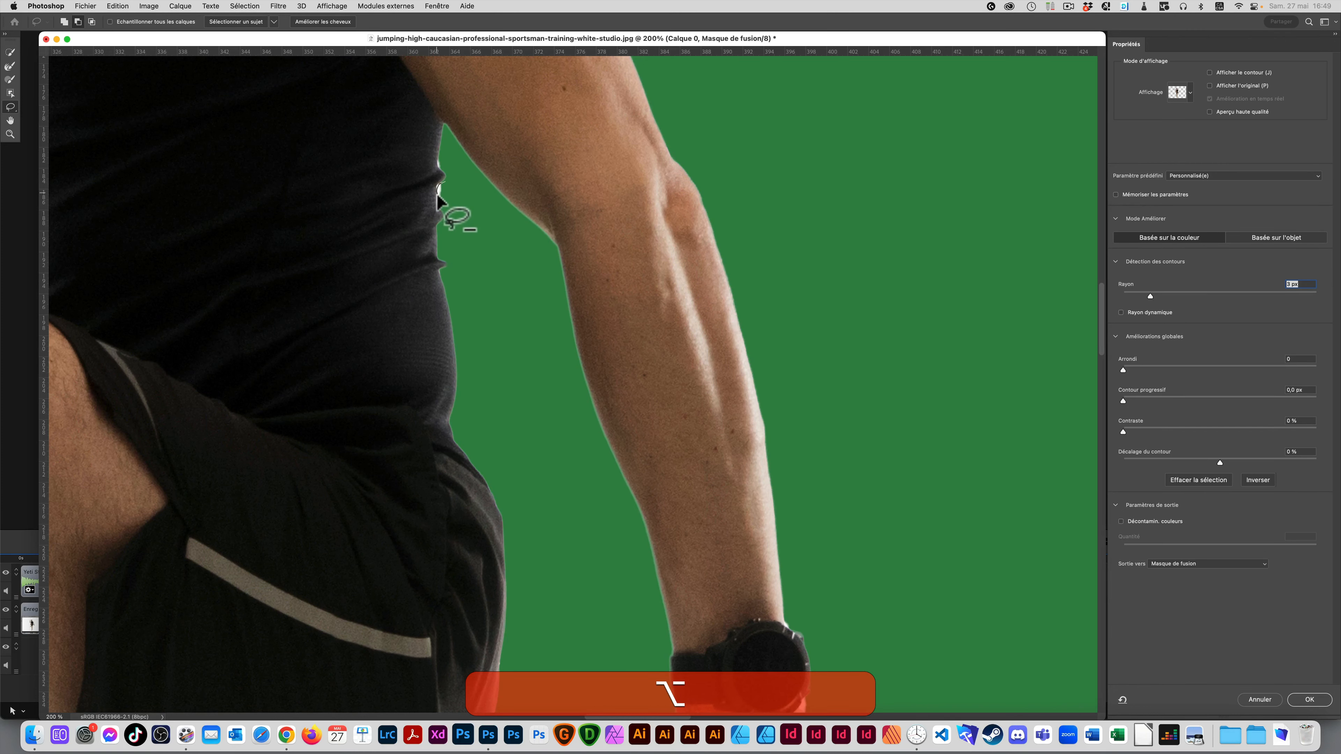
{"action": "left_click_drag", "start_coordinate": [441, 205], "coordinate": [449, 191]}
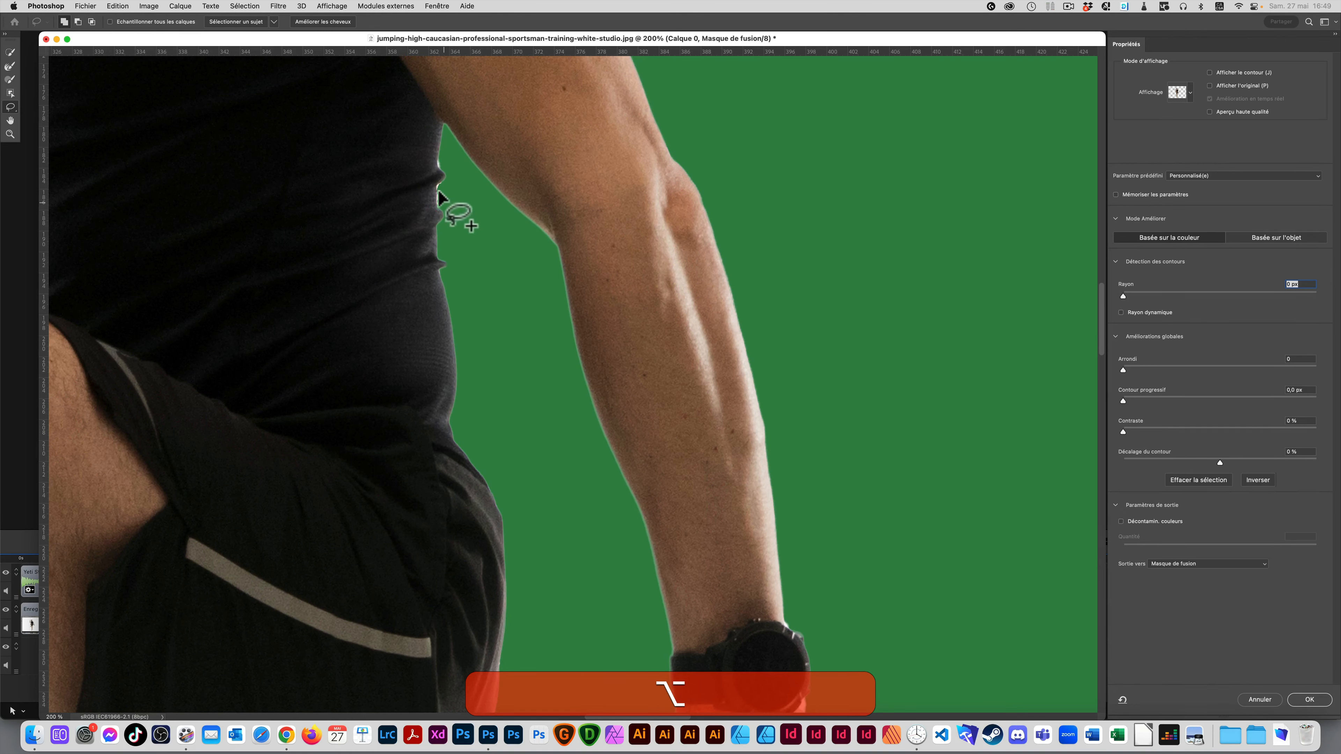
{"action": "key", "text": "super+z"}
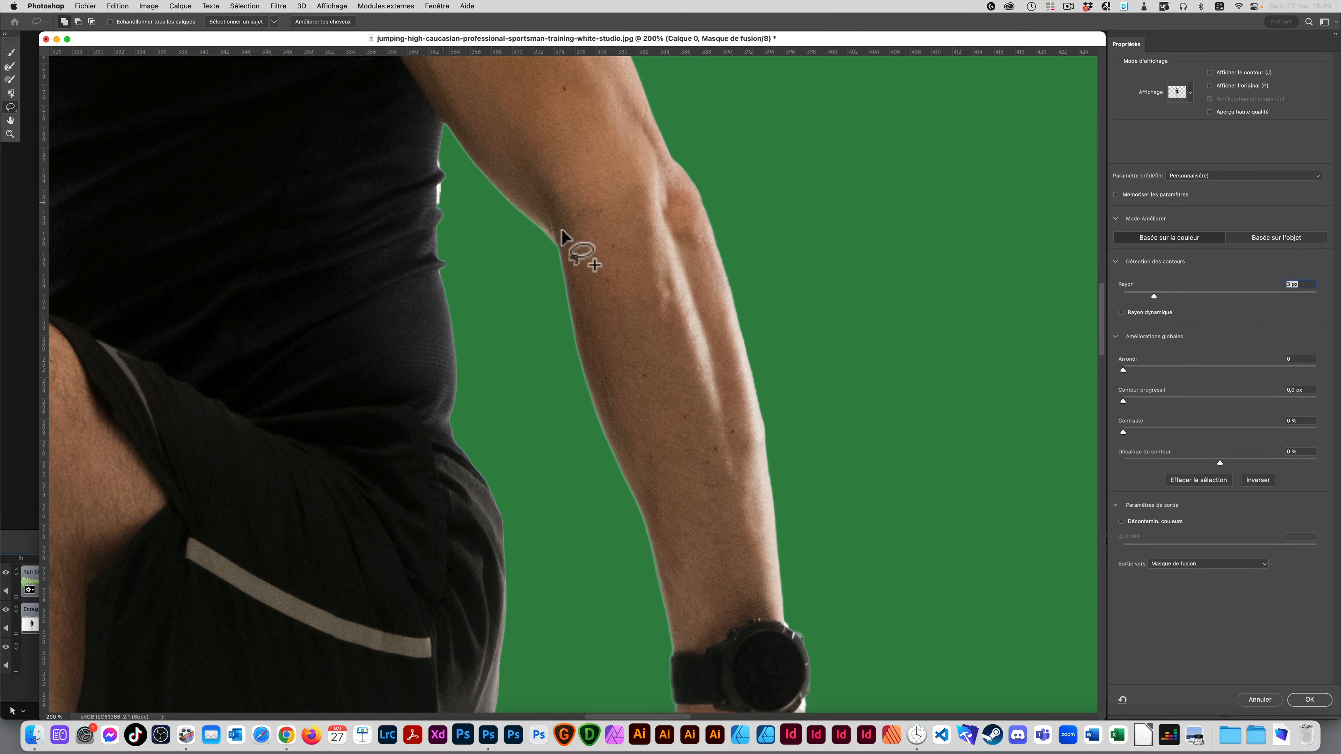
Subtract the white remnant beside the shirt with the Lasso tool, and set the edge detection radius to 1 px.
{"action": "key", "text": "alt"}
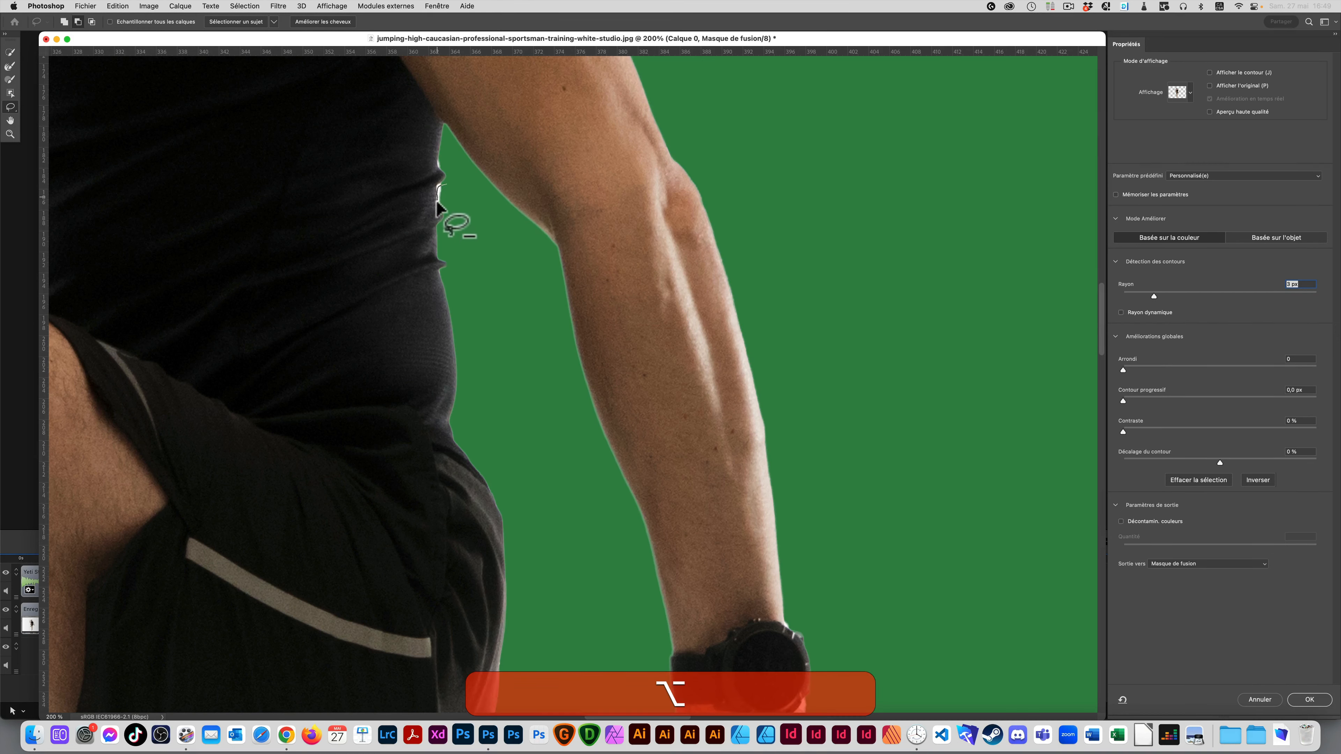
{"action": "left_click_drag", "start_coordinate": [450, 203], "coordinate": [450, 202]}
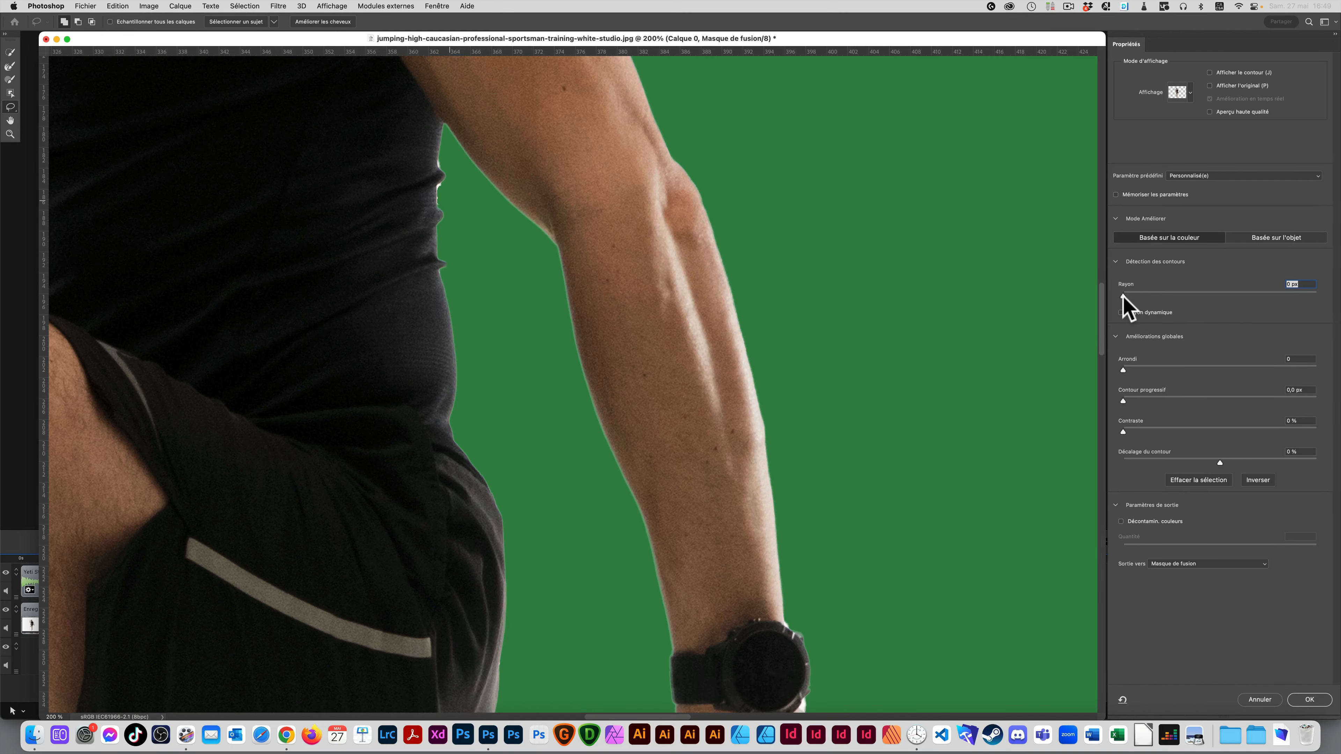
{"action": "left_click_drag", "start_coordinate": [1127, 296], "coordinate": [1131, 297]}
Subtract the remaining white pixels around the shirt's fold with the Lasso tool, and set the radius to 1 px again.
{"action": "key", "text": "super+space"}
{"action": "left_click_drag", "start_coordinate": [403, 216], "coordinate": [524, 244]}
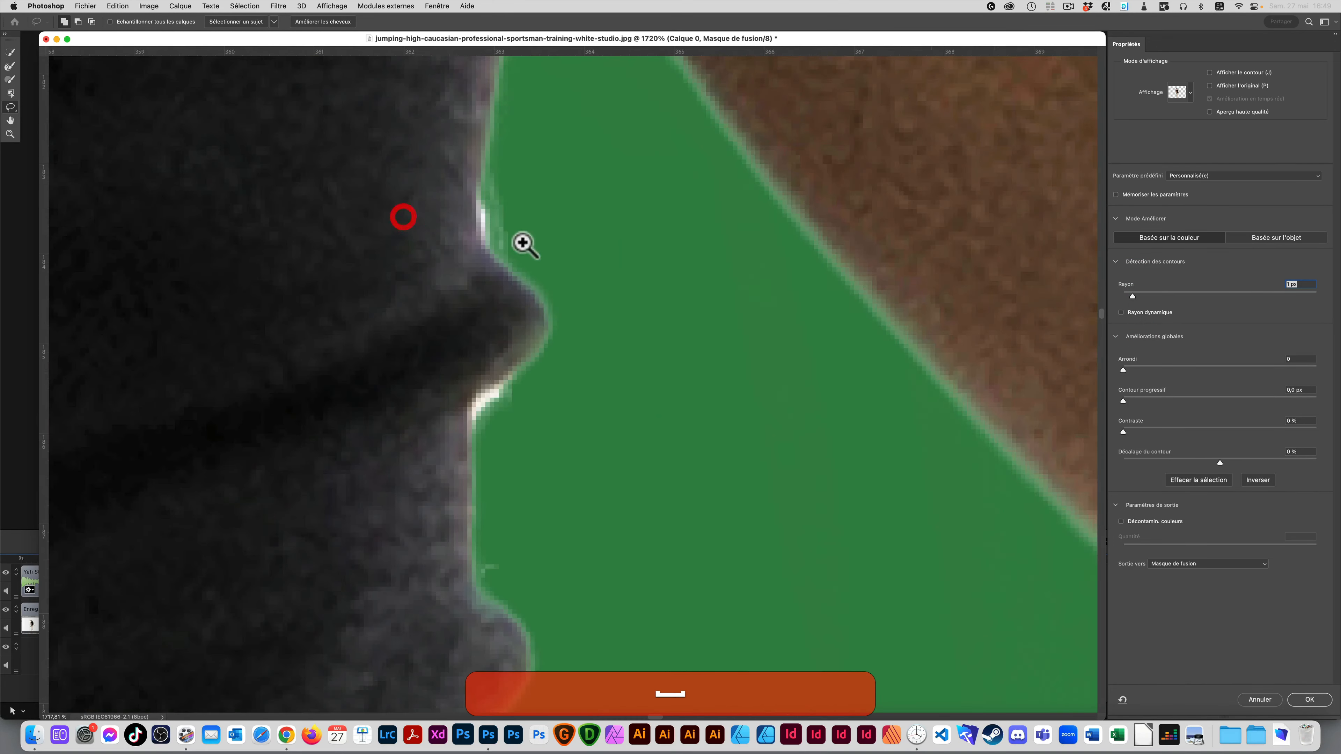
{"action": "mouse_move", "coordinate": [532, 370]}
{"action": "left_mouse_down"}
{"action": "mouse_move", "coordinate": [476, 413]}
{"action": "mouse_move", "coordinate": [572, 416]}
{"action": "mouse_move", "coordinate": [555, 368]}
{"action": "left_mouse_up"}
{"action": "mouse_move", "coordinate": [502, 267]}
{"action": "left_mouse_down"}
{"action": "mouse_move", "coordinate": [488, 189]}
{"action": "mouse_move", "coordinate": [488, 245]}
{"action": "mouse_move", "coordinate": [511, 168]}
{"action": "left_mouse_up"}
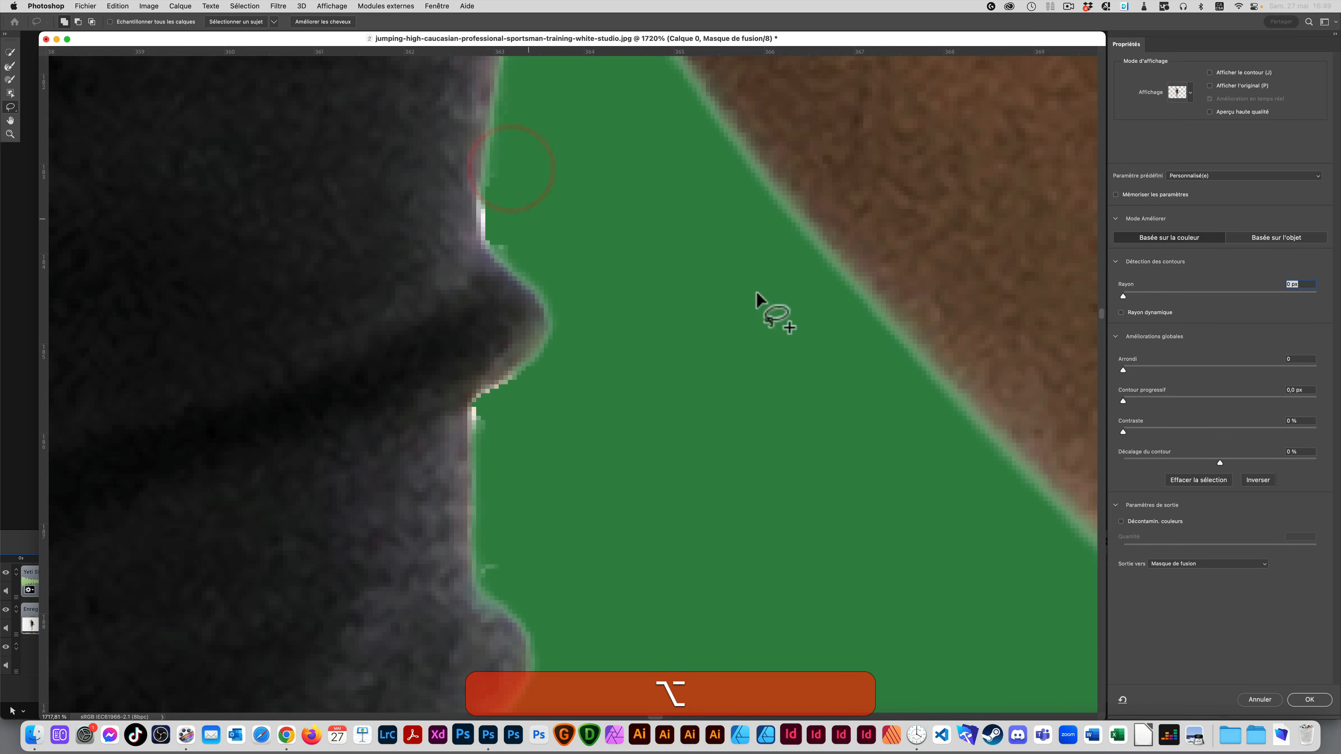
{"action": "left_click_drag", "start_coordinate": [1127, 296], "coordinate": [1129, 296]}
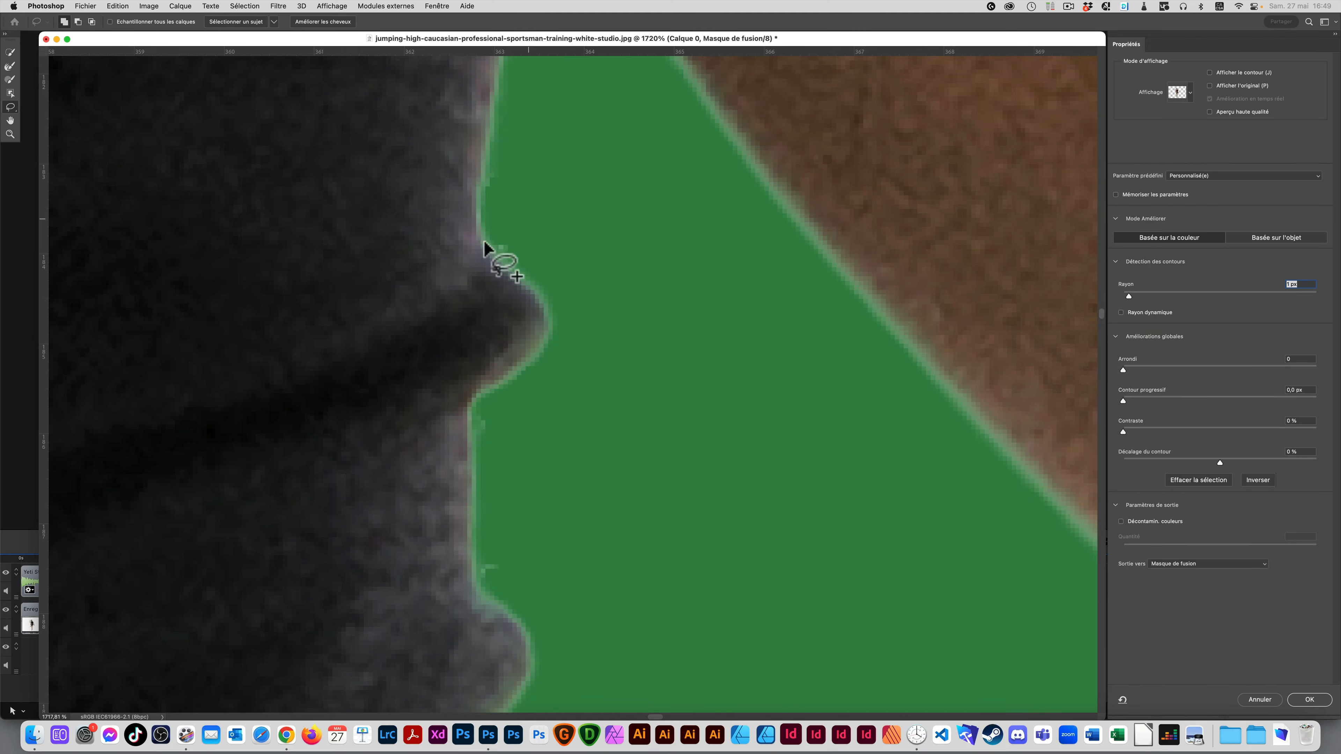
{"action": "left_click", "coordinate": [673, 344], "text": "alt+super"}
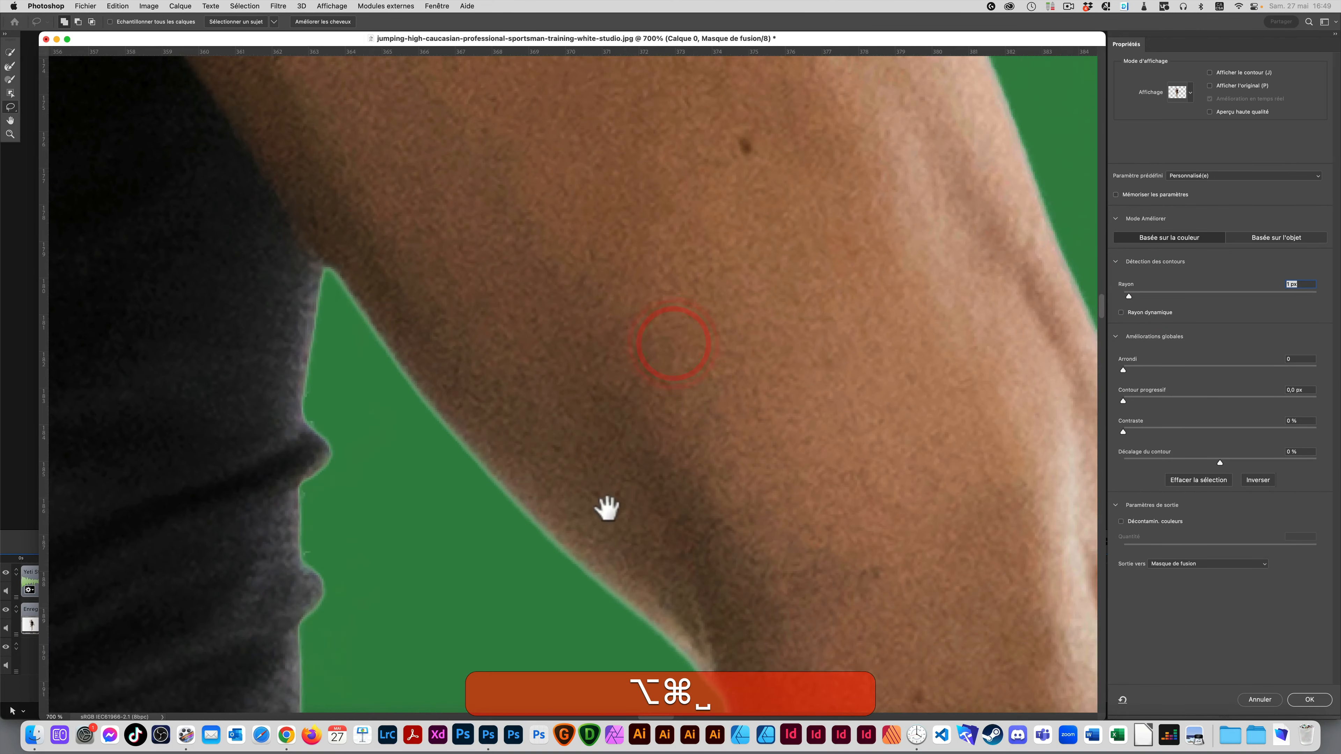
{"action": "left_click_drag", "start_coordinate": [598, 509], "coordinate": [539, 257]}
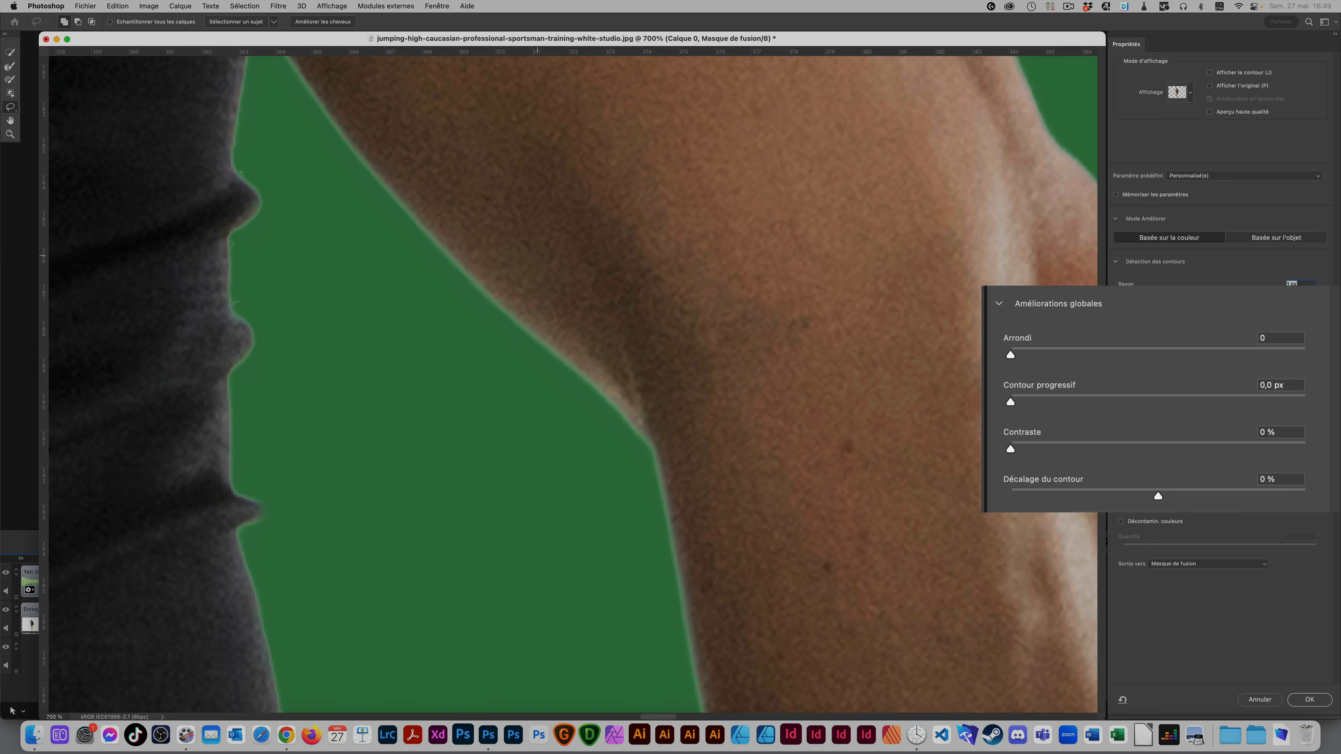
{"action": "key", "text": "alt+super+space"}
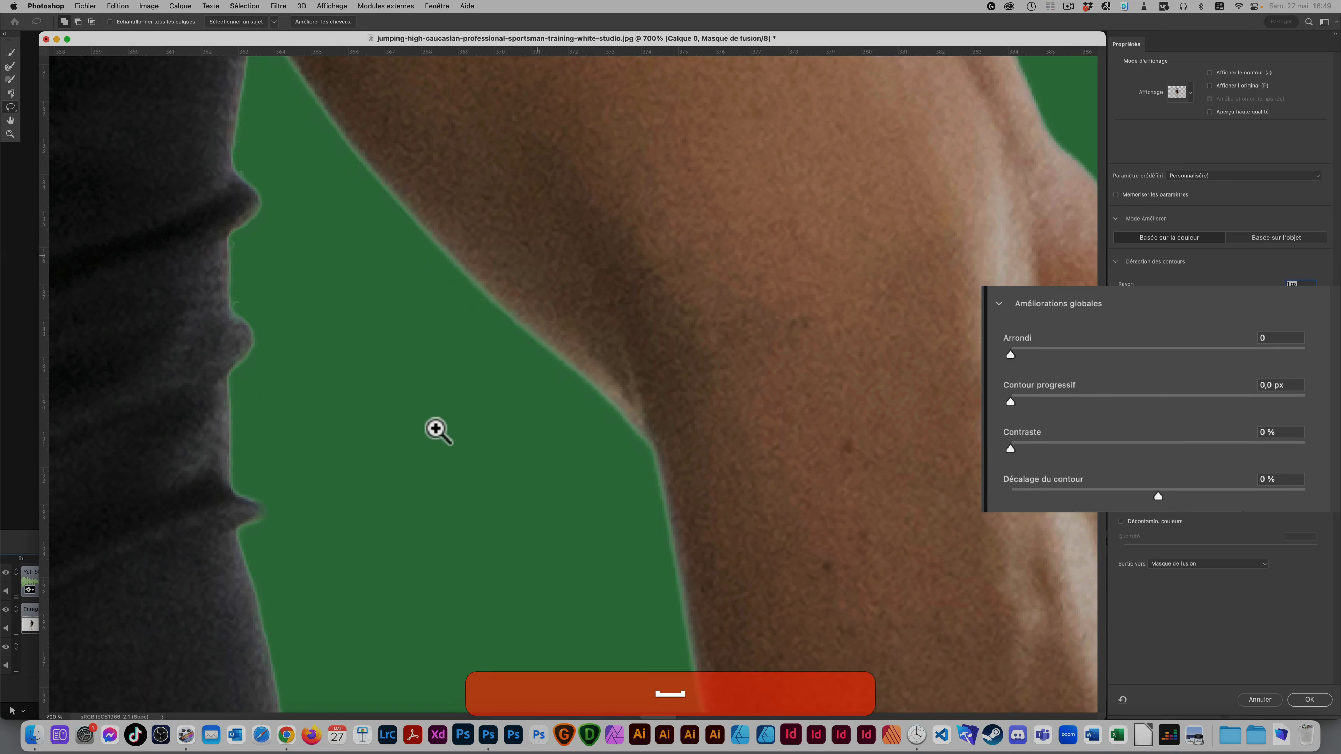
{"action": "key", "text": "alt"}
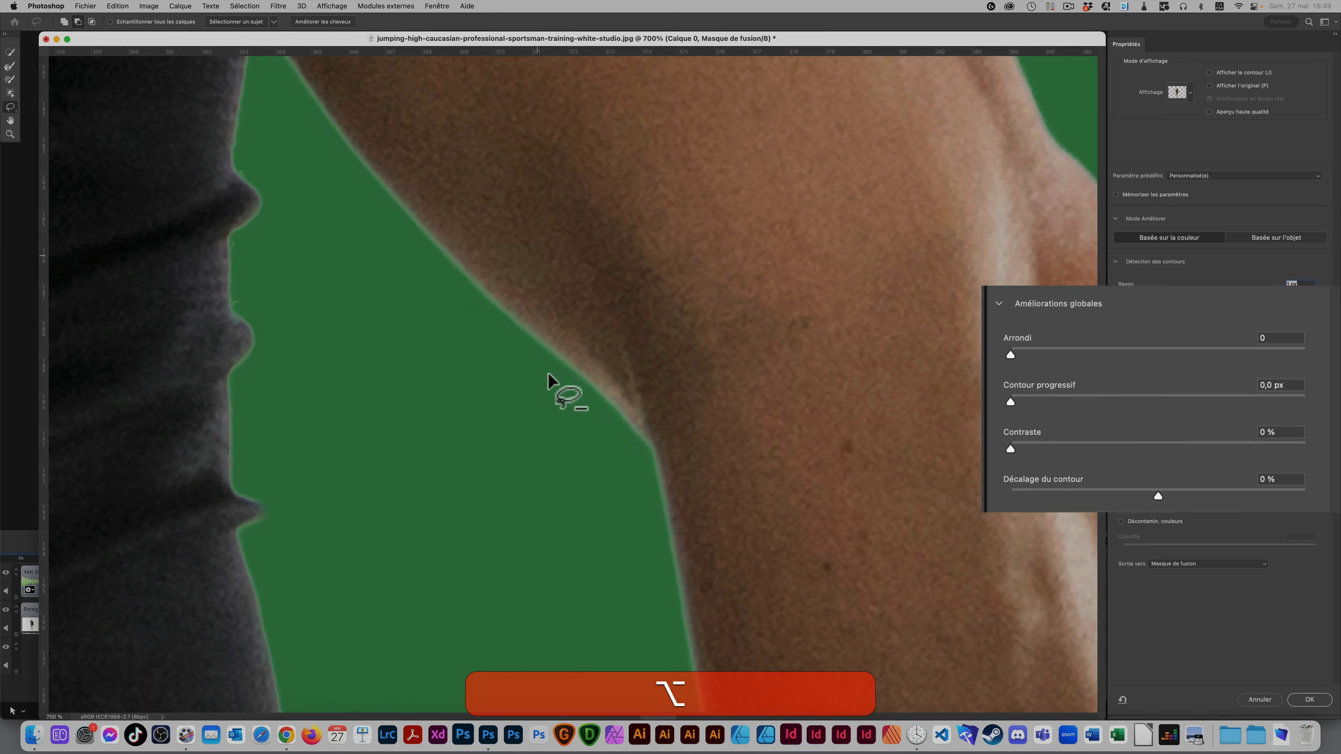
Subtract a notch from the arm's contour with the Lasso tool, and apply global refinements with smoothing 24 and feather 8.1 px.
{"action": "mouse_move", "coordinate": [548, 375]}
{"action": "left_mouse_down"}
{"action": "mouse_move", "coordinate": [635, 305]}
{"action": "mouse_move", "coordinate": [648, 429]}
{"action": "mouse_move", "coordinate": [640, 485]}
{"action": "left_mouse_up"}
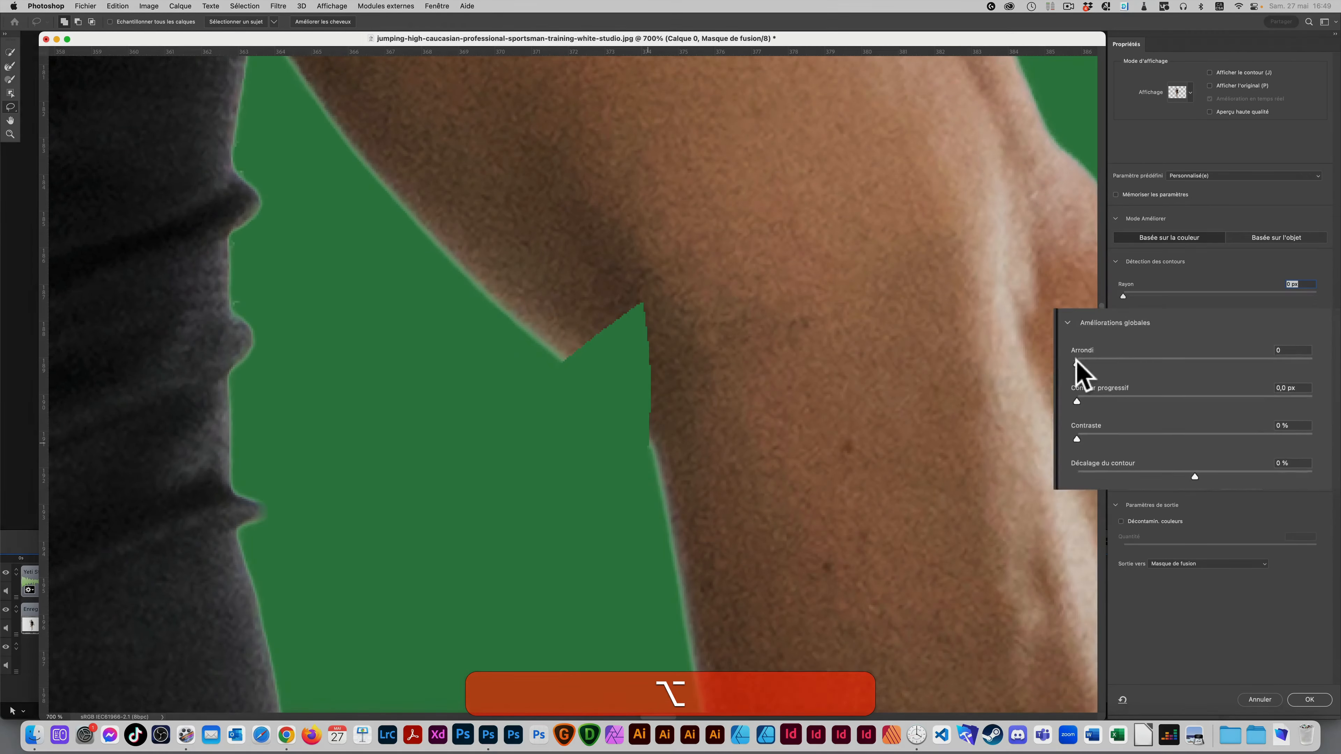
{"action": "left_click_drag", "start_coordinate": [1123, 370], "coordinate": [1133, 370]}
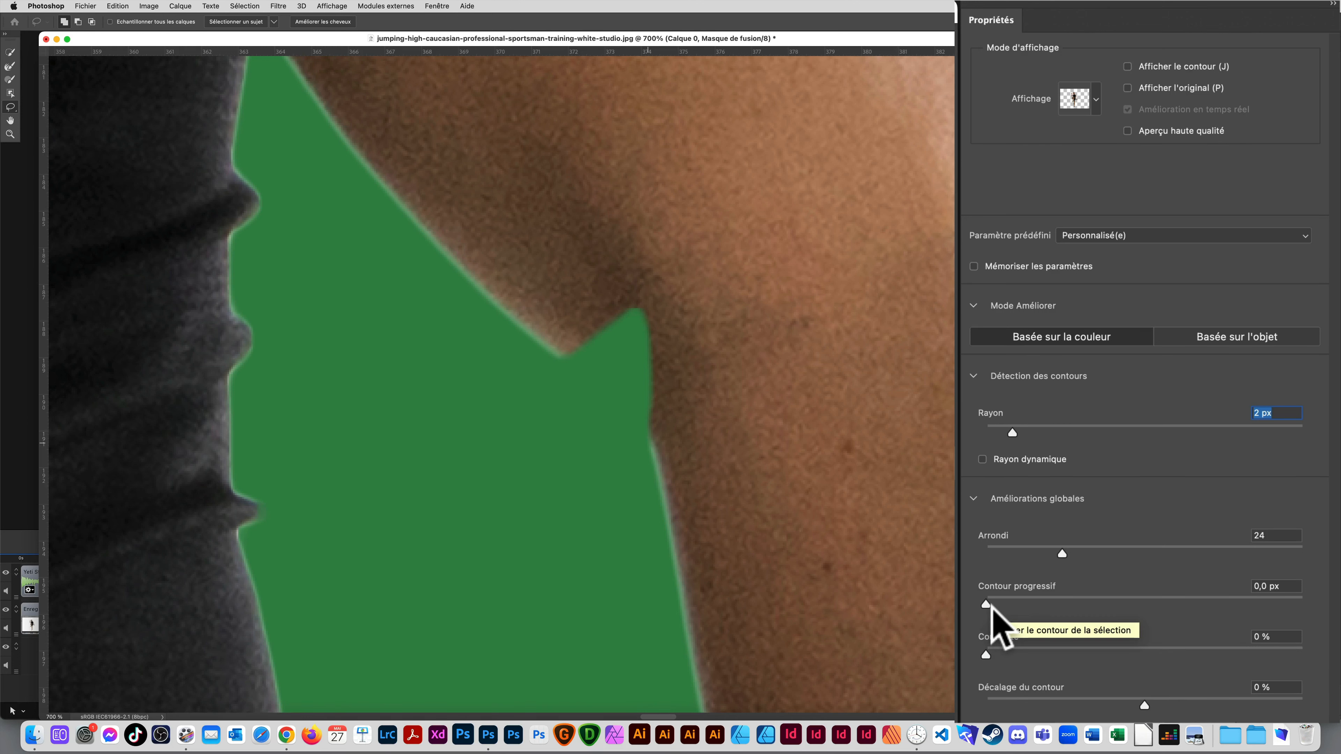
{"action": "left_click_drag", "start_coordinate": [986, 607], "coordinate": [1097, 619]}
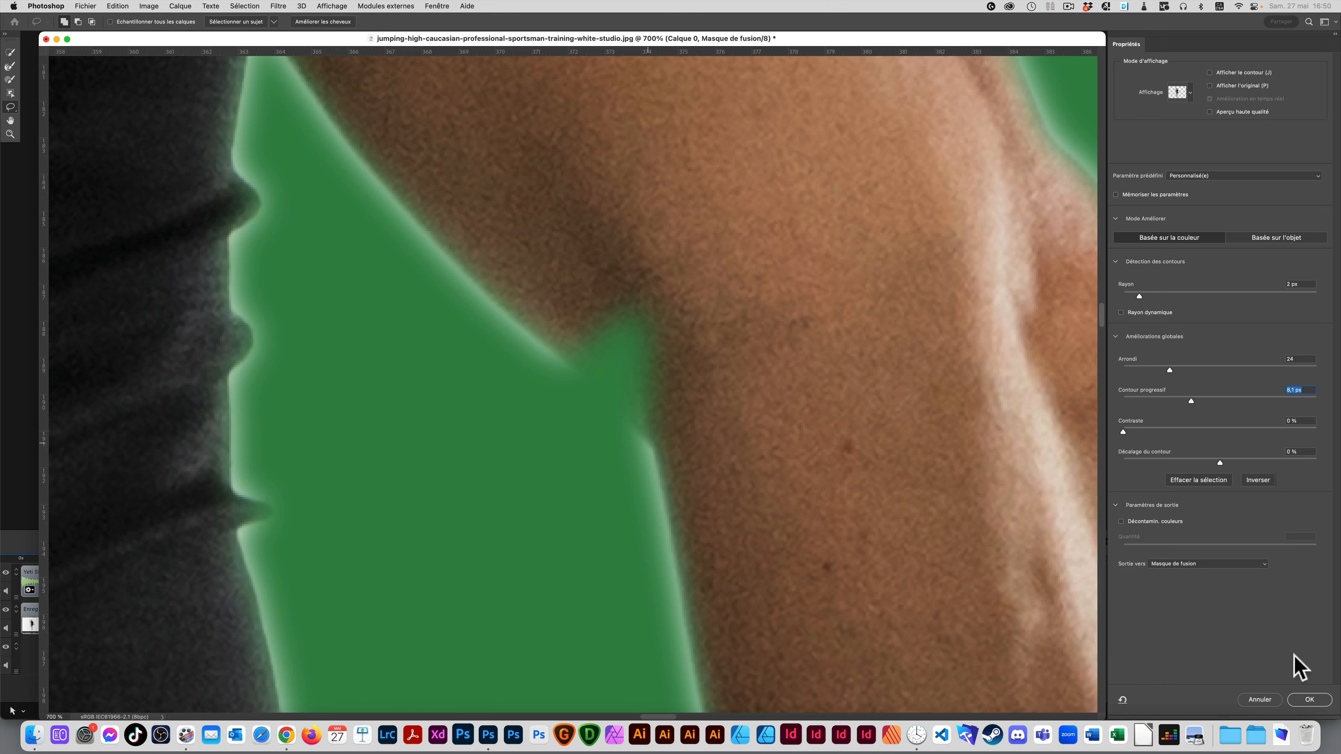
{"action": "left_click", "coordinate": [1309, 700]}
Display the layer mask alone, examine its edge around the elbow, and undo the Select and Mask refinement.
{"action": "left_click", "coordinate": [1228, 560], "text": "alt"}
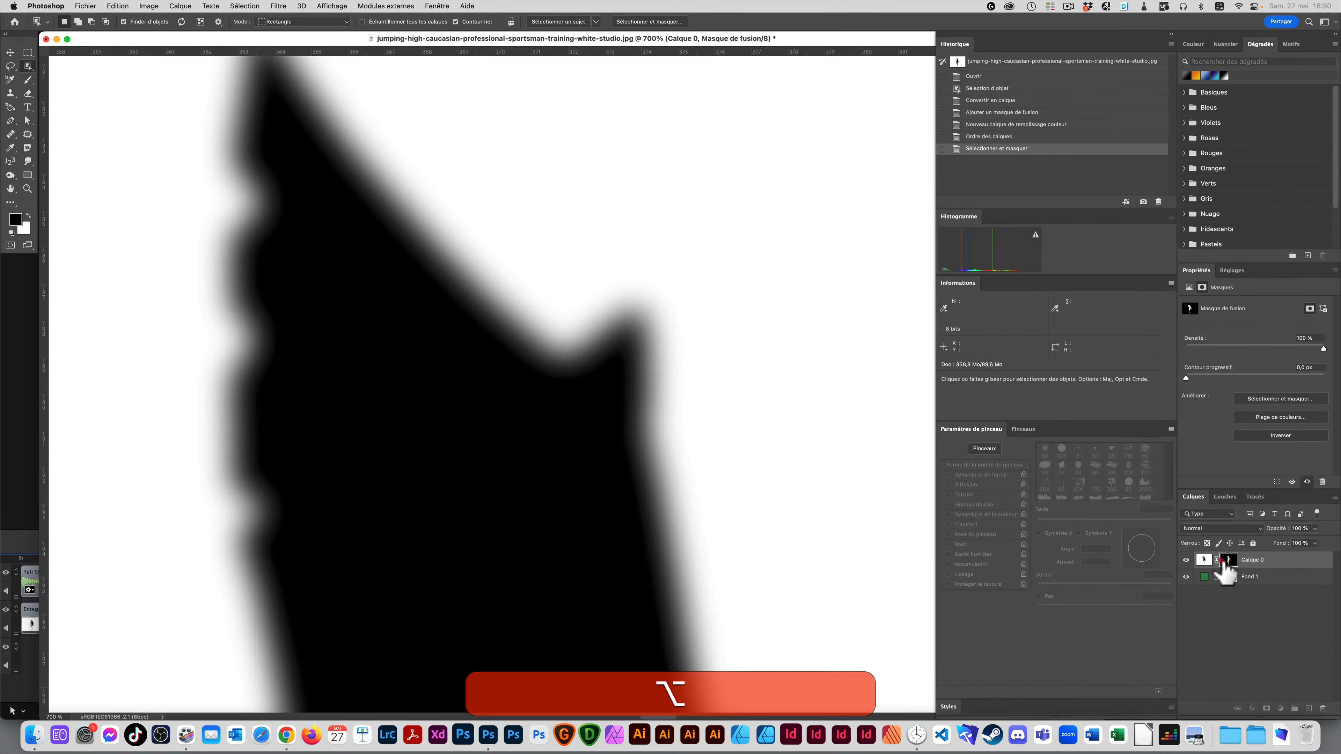
{"action": "left_click", "coordinate": [380, 350], "text": "alt+super"}
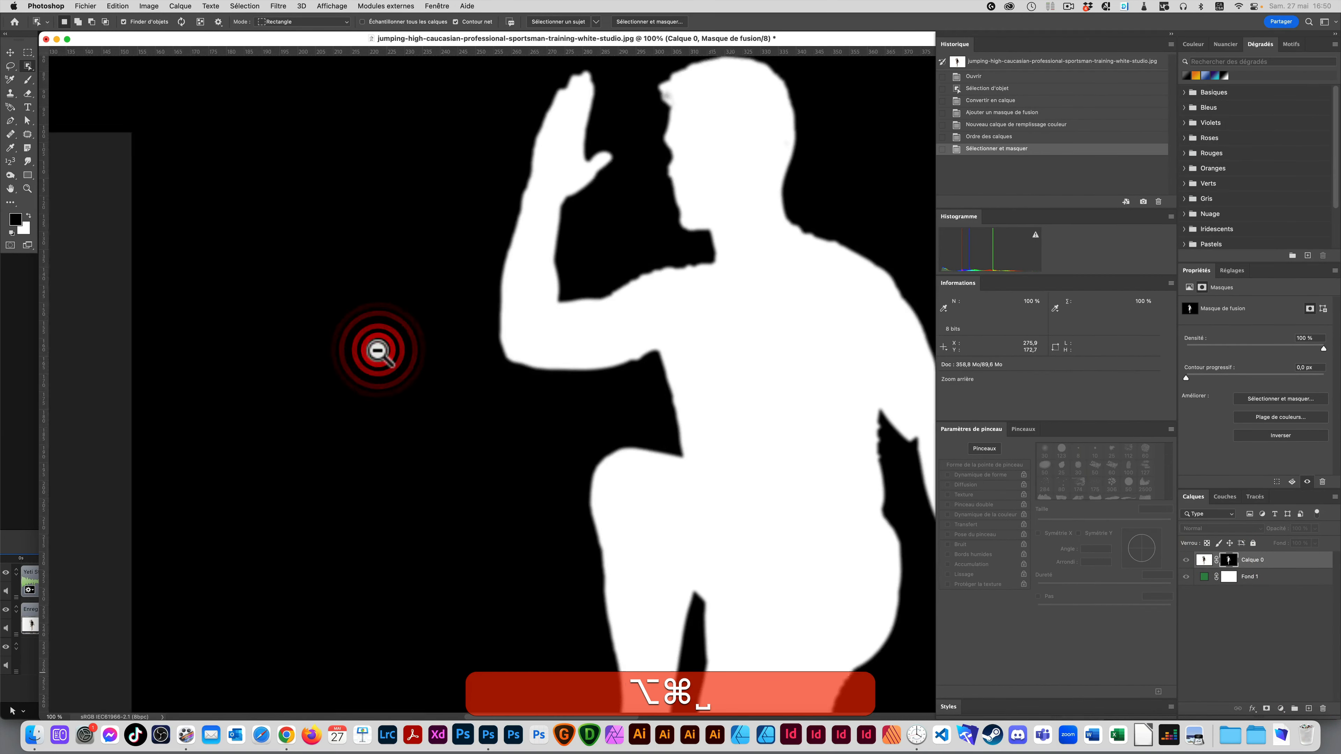
{"action": "left_click_drag", "start_coordinate": [479, 283], "coordinate": [593, 399]}
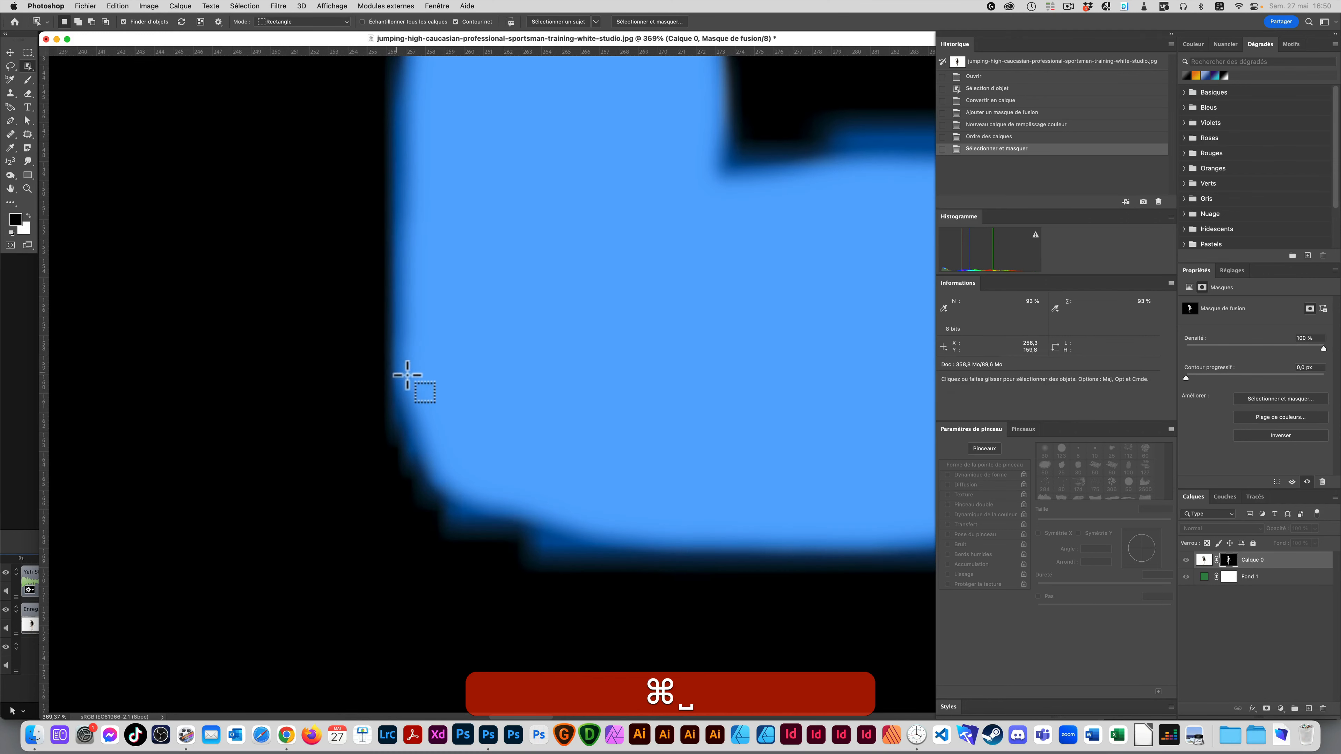
{"action": "key", "text": "super+z"}
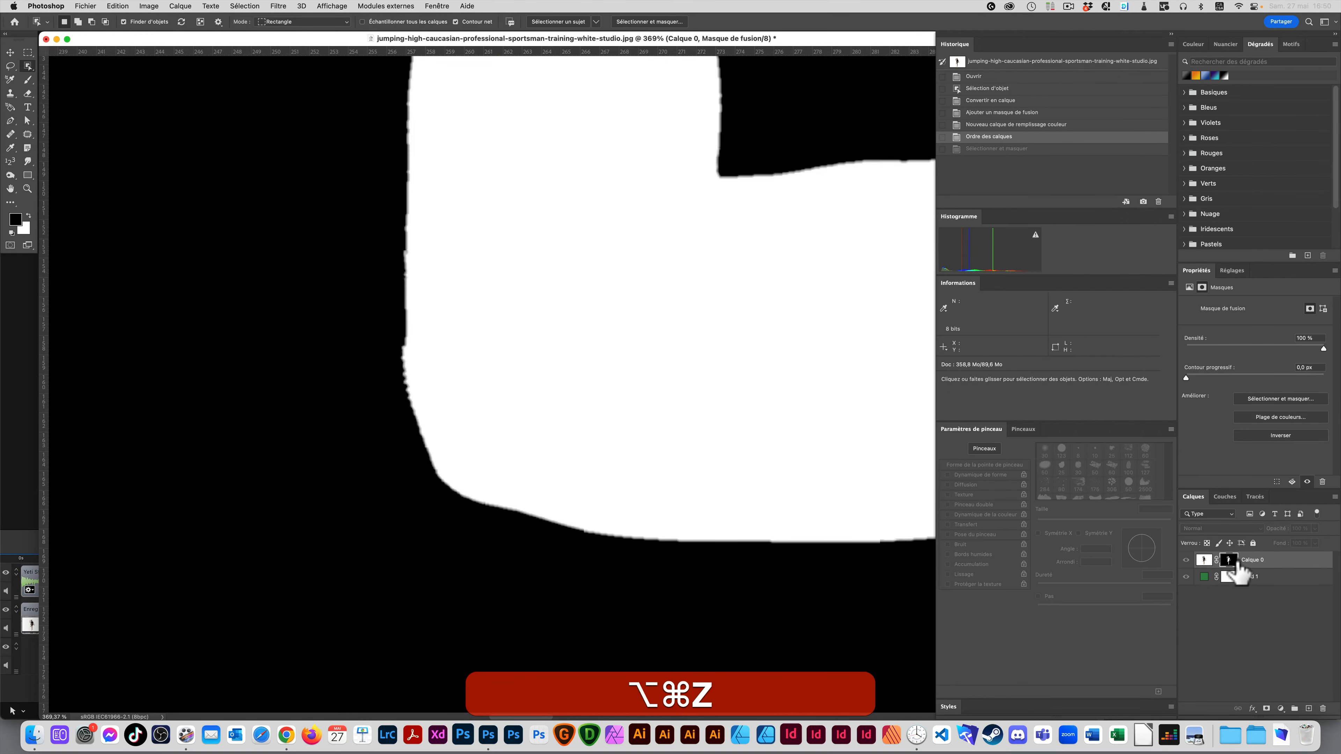
Reopen Select and Mask while the black-and-white mask is displayed, and set the feather to 9.2 px.
{"action": "left_click", "coordinate": [1279, 399]}
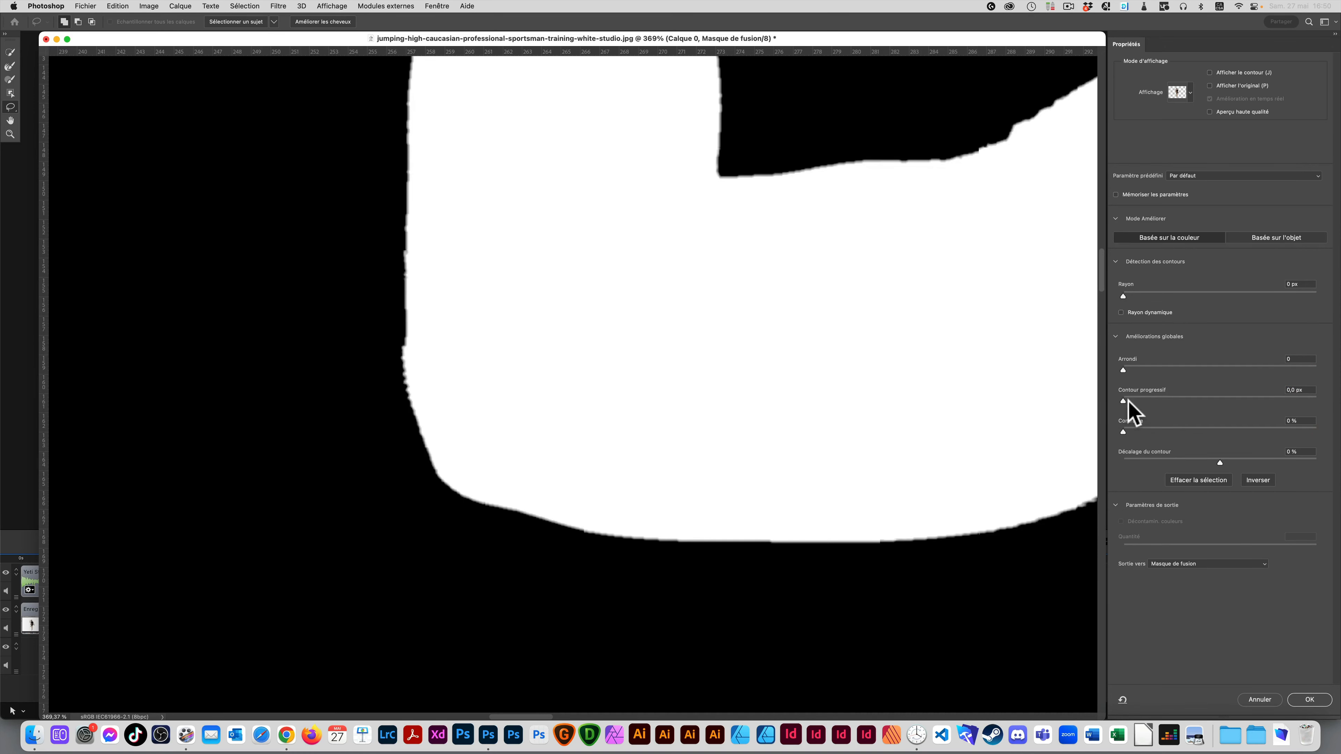
{"action": "left_click", "coordinate": [1309, 700]}
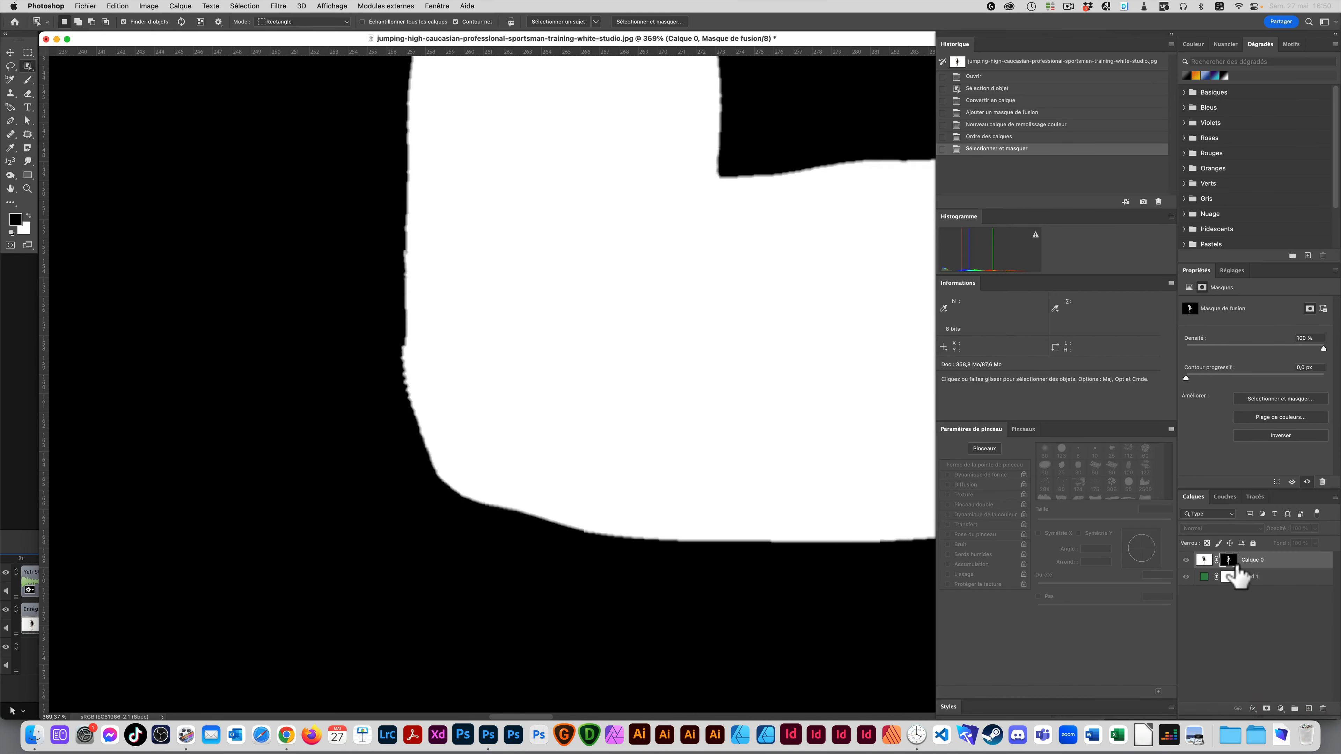
{"action": "left_click", "coordinate": [1229, 559]}
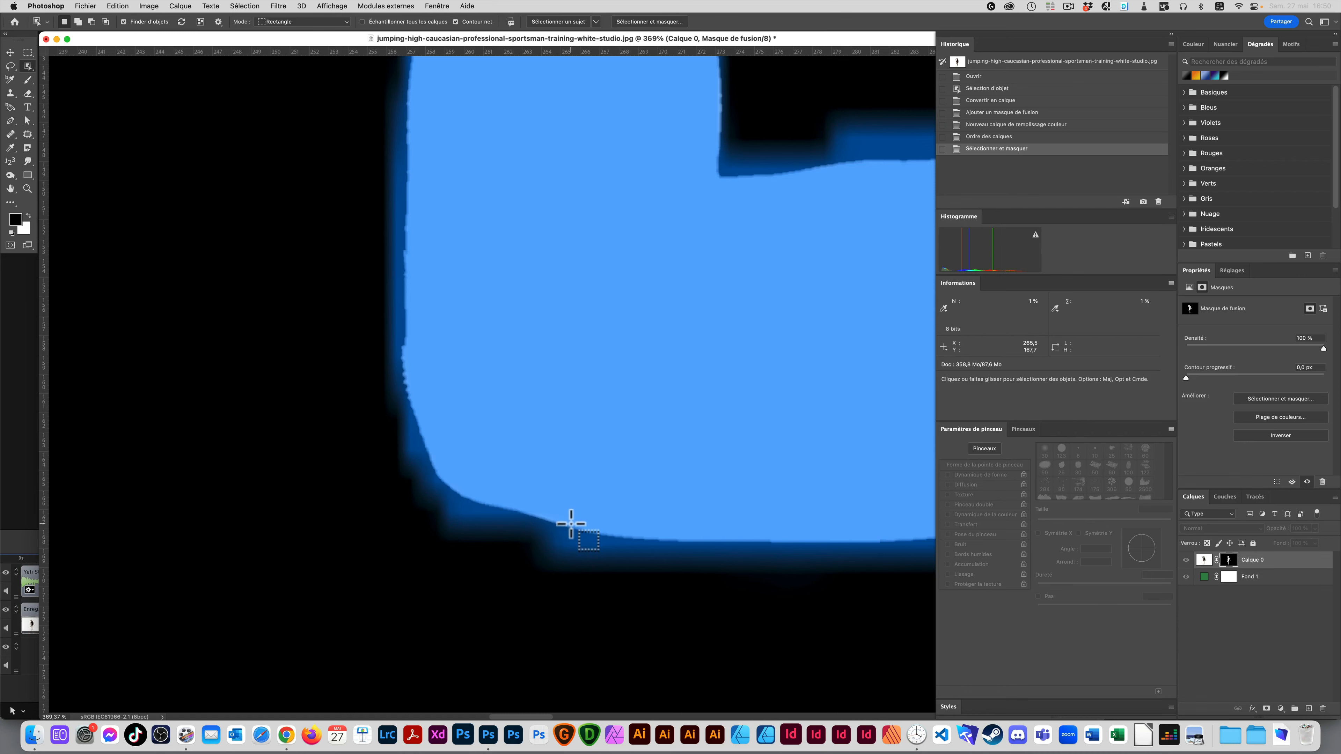
{"action": "left_click", "coordinate": [1280, 400]}
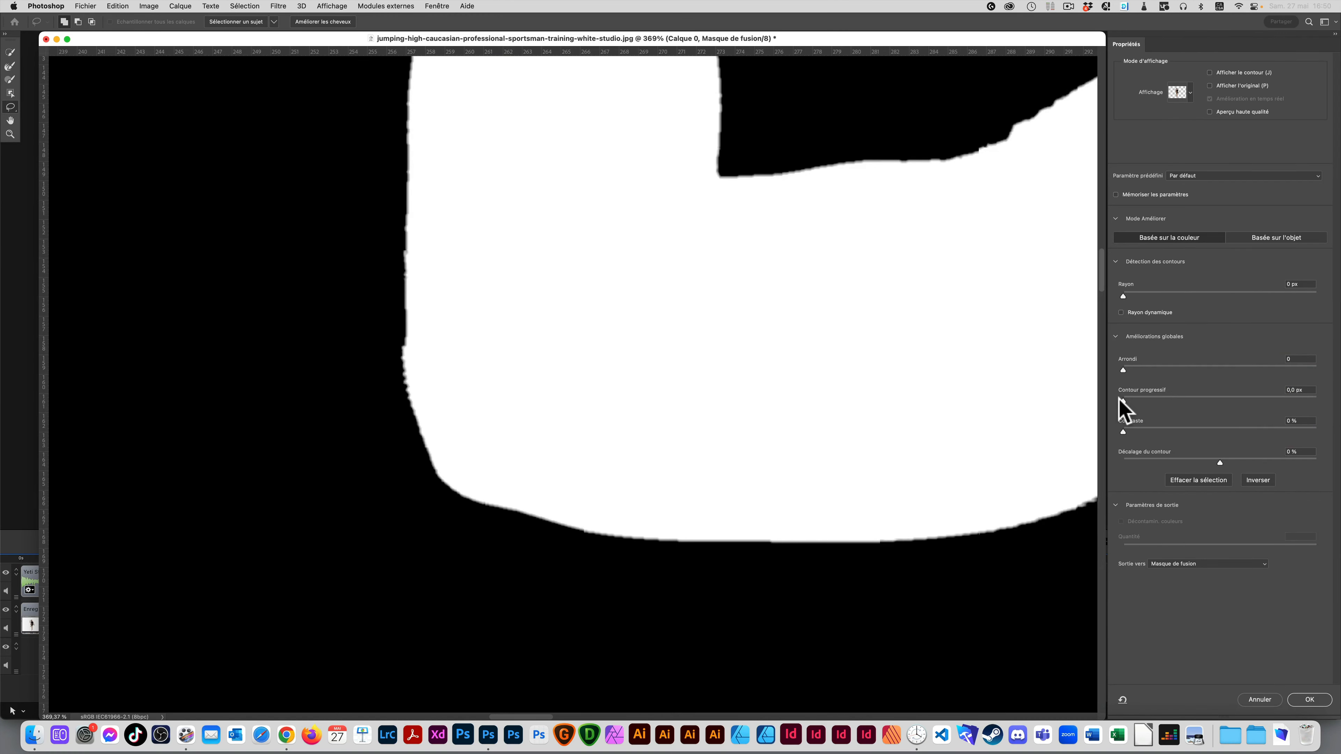
{"action": "left_click_drag", "start_coordinate": [1123, 400], "coordinate": [1196, 397]}
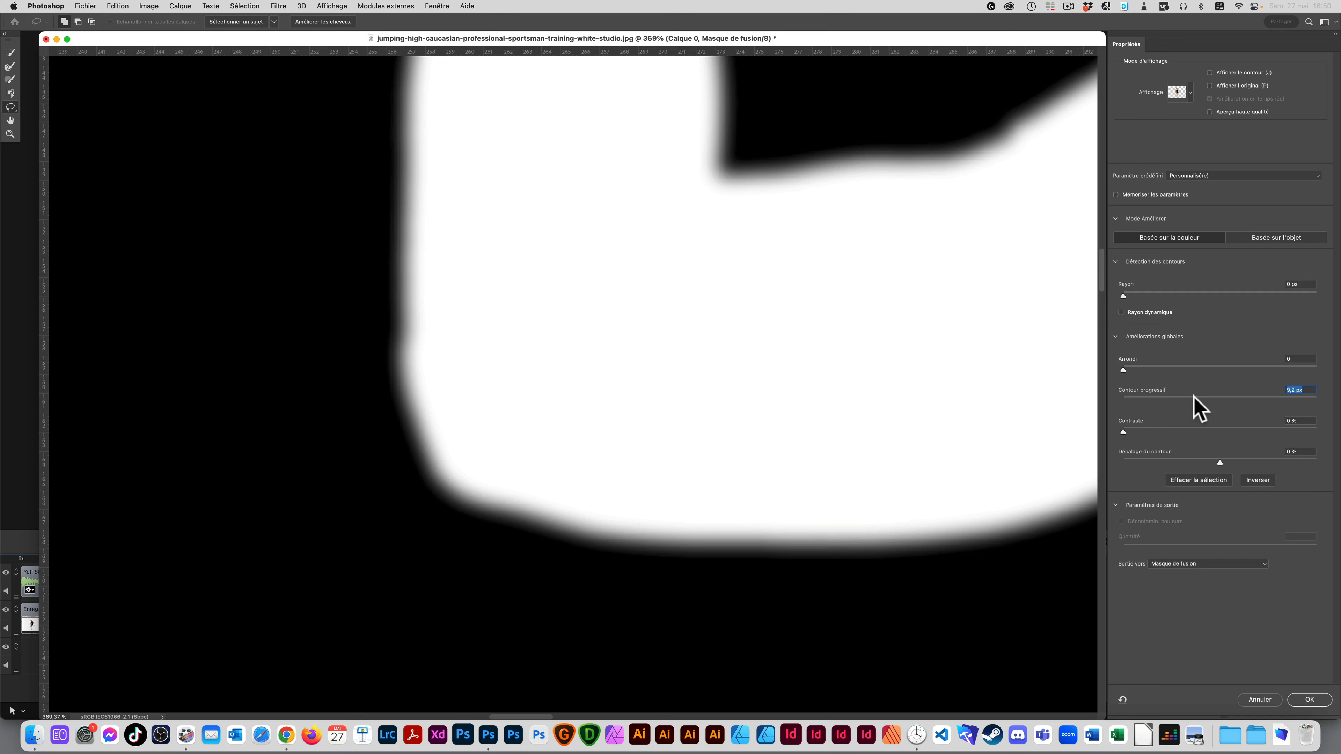
Preview the feathered mask in Overlay view, return to the On Layers view, and cancel the refinement.
{"action": "left_click", "coordinate": [1190, 95]}
{"action": "left_click", "coordinate": [1131, 159]}
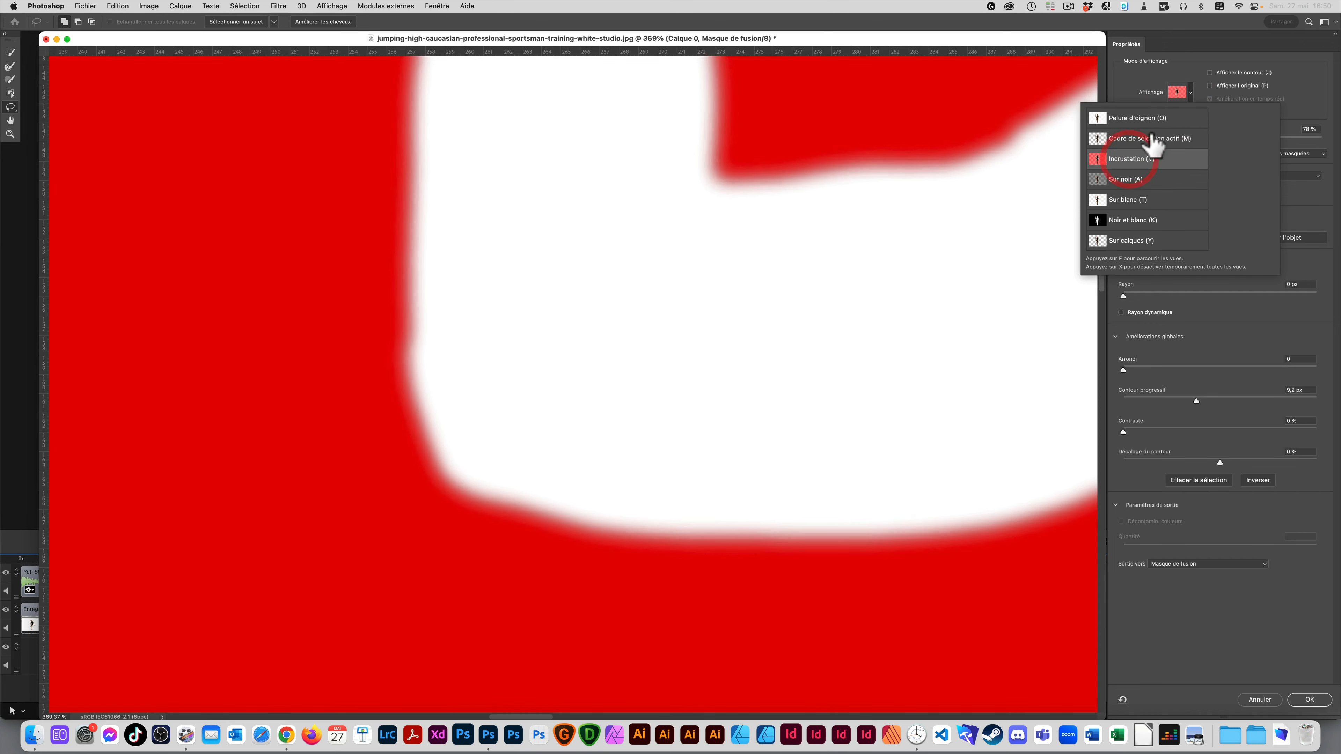
{"action": "left_click", "coordinate": [1122, 241]}
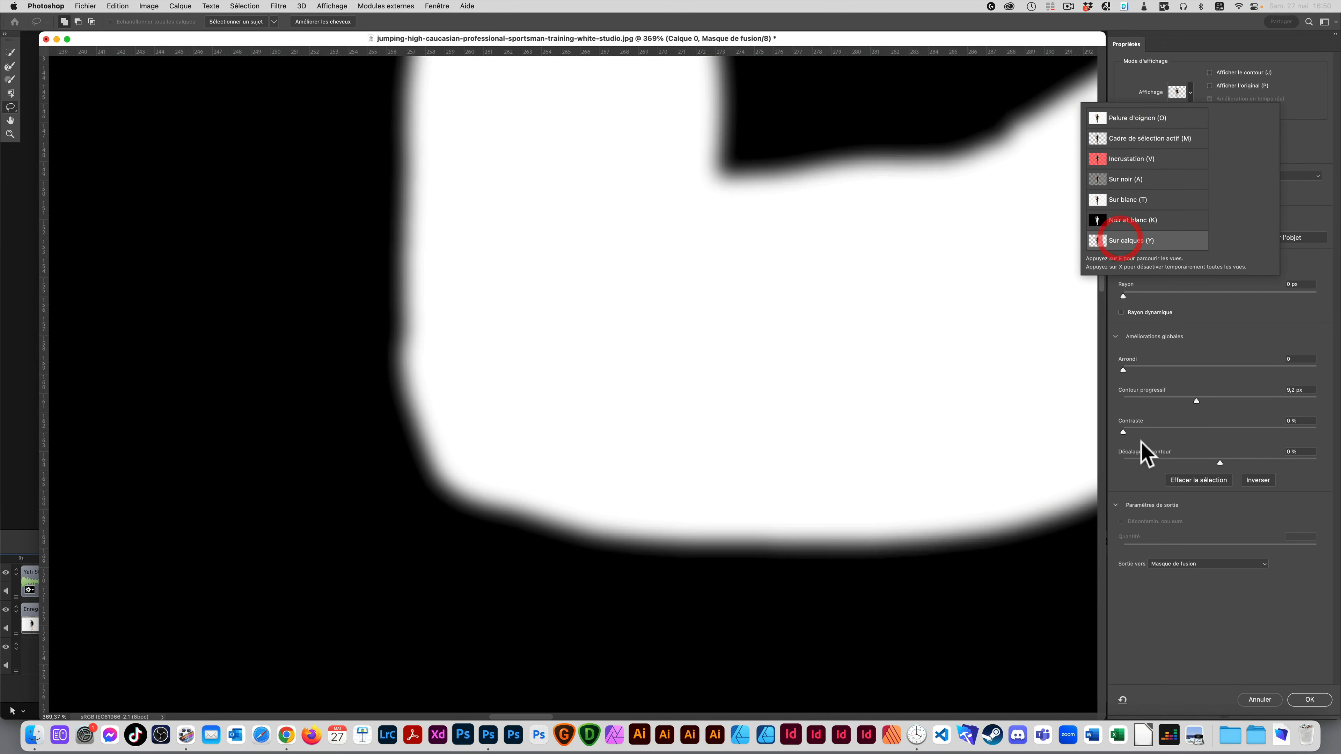
{"action": "left_click", "coordinate": [1260, 700]}
Display the cut-out image of Calque 0 again, select its layer mask, and open Select and Mask.
{"action": "left_click", "coordinate": [1205, 560]}
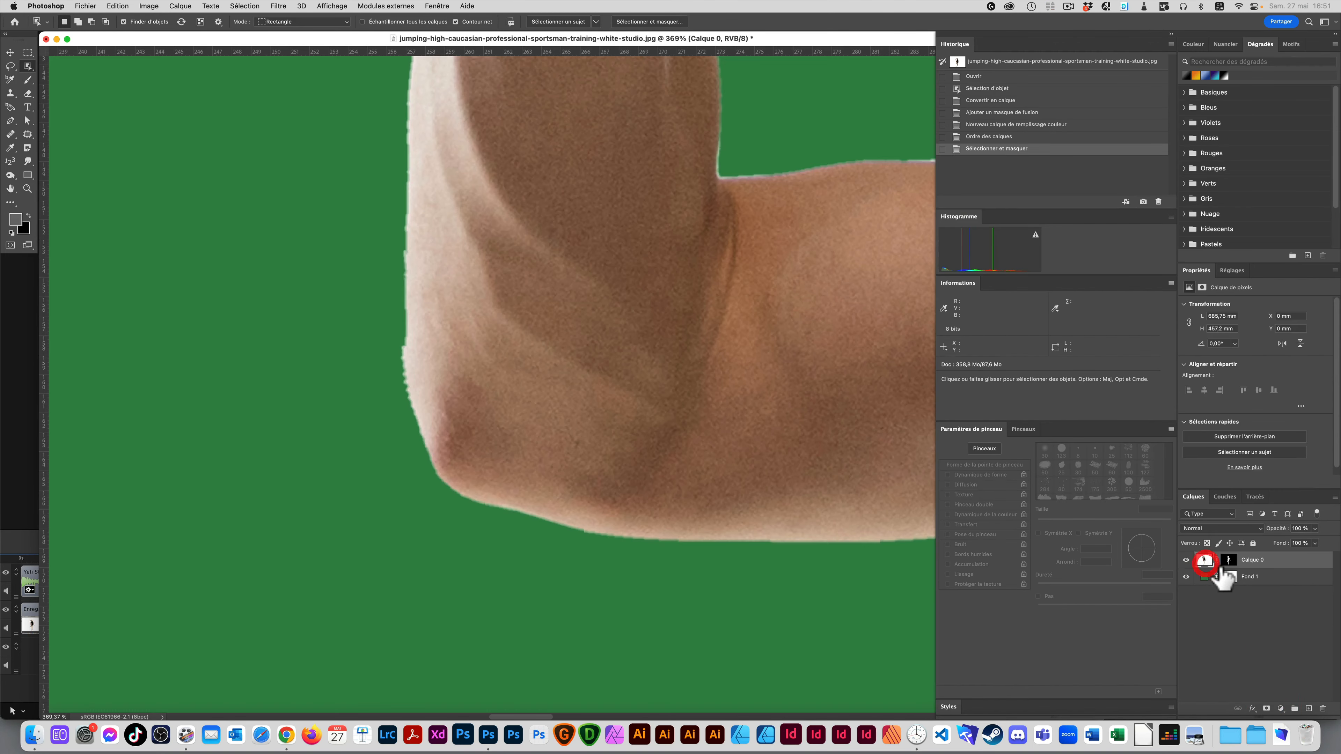
{"action": "left_click", "coordinate": [1228, 560]}
{"action": "left_click", "coordinate": [1267, 395]}
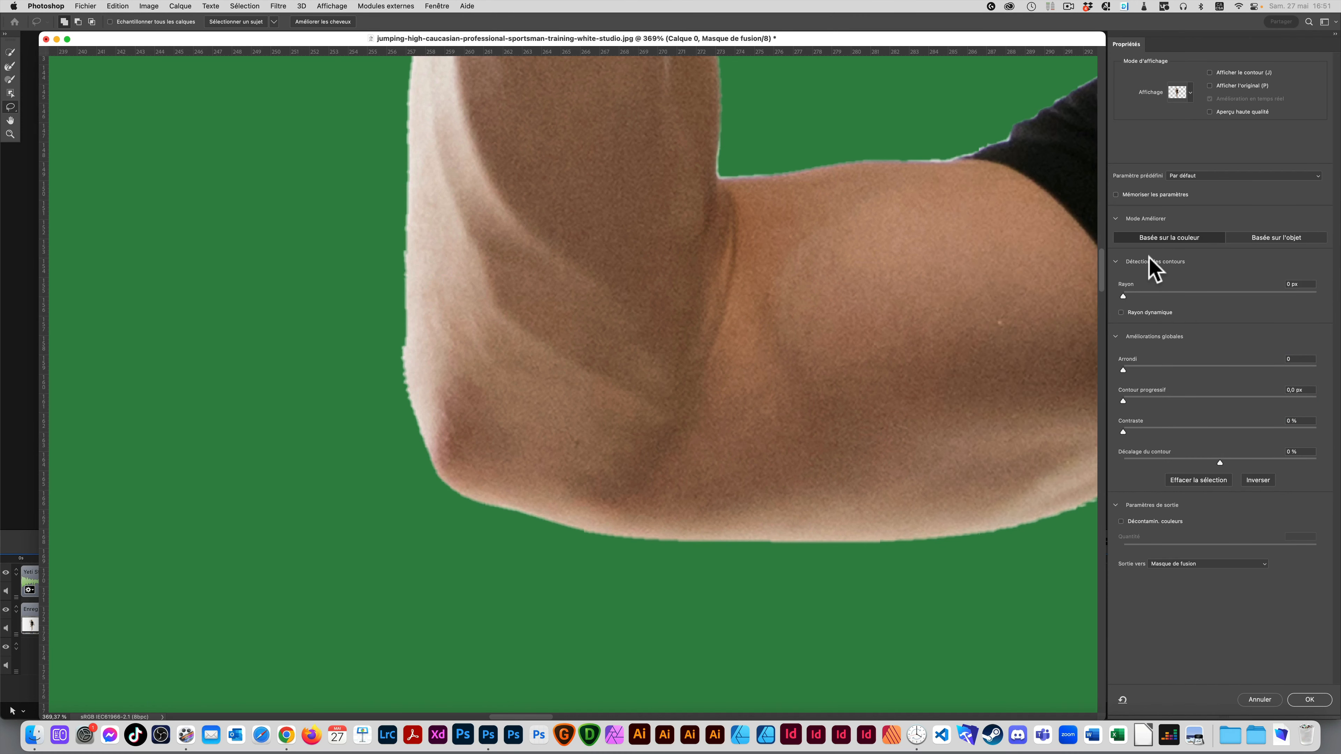
Try a 7.0 px feather on the arm's contour, and reset the feather to 0 px.
{"action": "left_click_drag", "start_coordinate": [1124, 401], "coordinate": [1185, 402]}
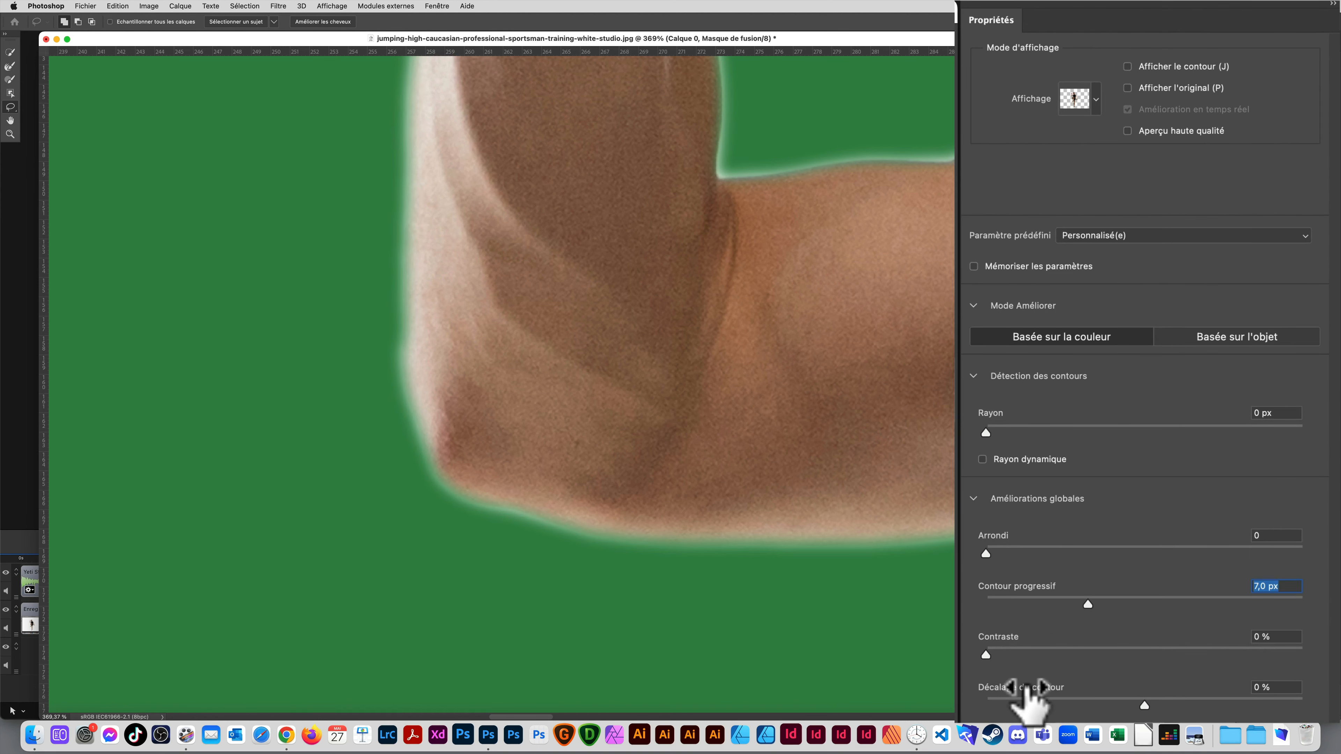
{"action": "left_click", "coordinate": [1288, 687]}
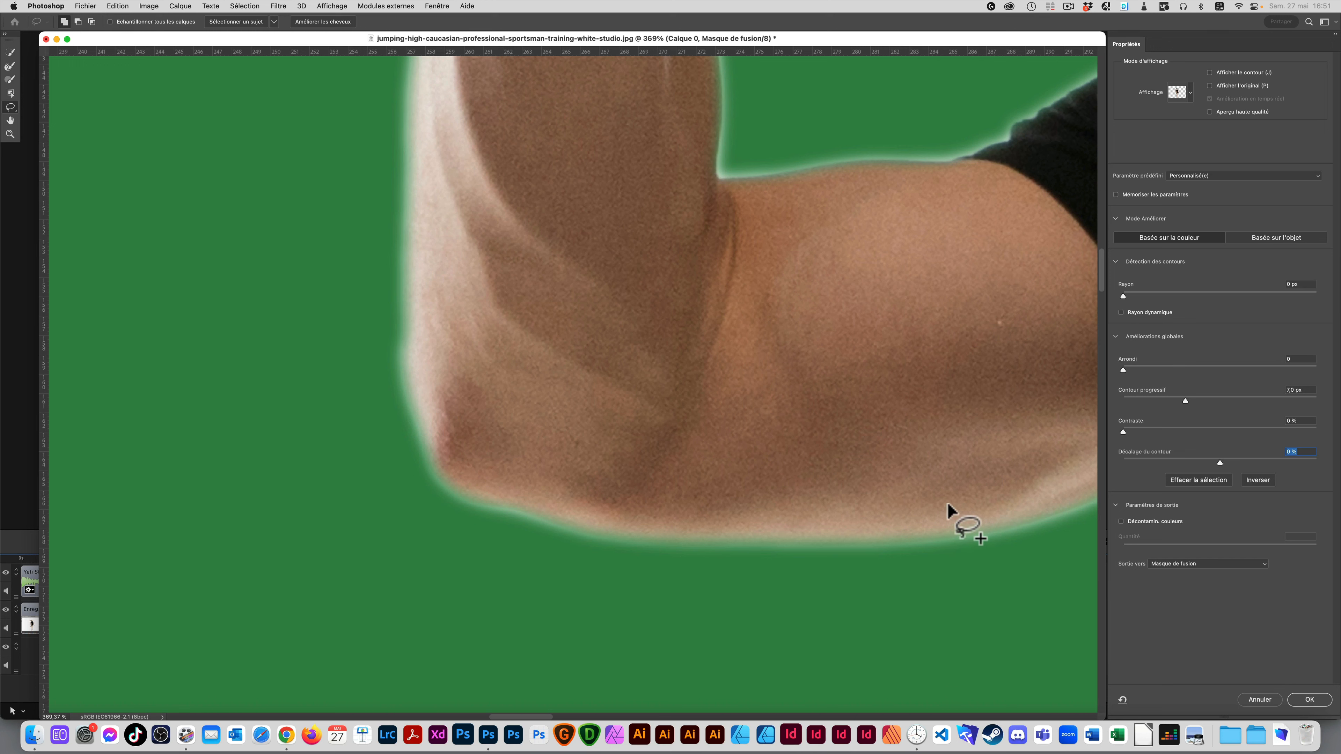
{"action": "left_click_drag", "start_coordinate": [1185, 401], "coordinate": [1094, 400]}
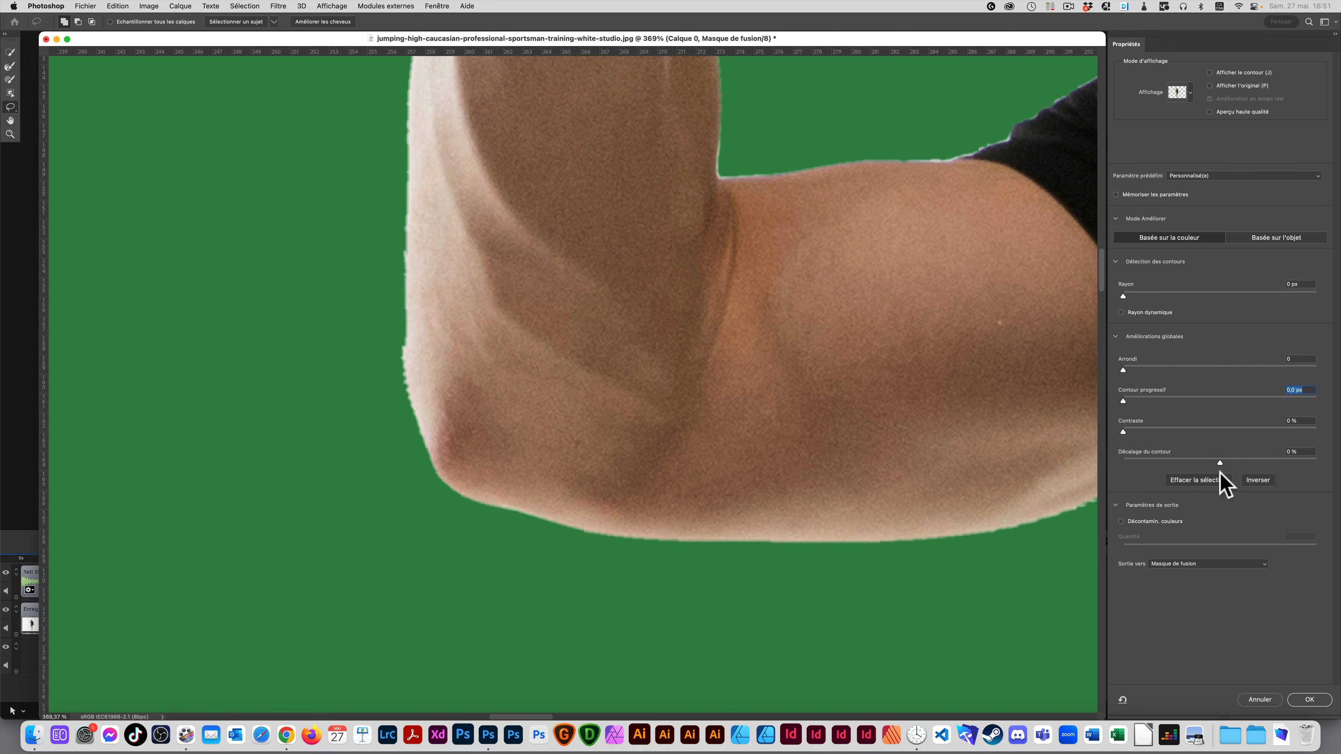
Test the edge shift at -100 %, +95 % and +18 %, and set it to -10 %.
{"action": "left_click_drag", "start_coordinate": [1219, 463], "coordinate": [1109, 458]}
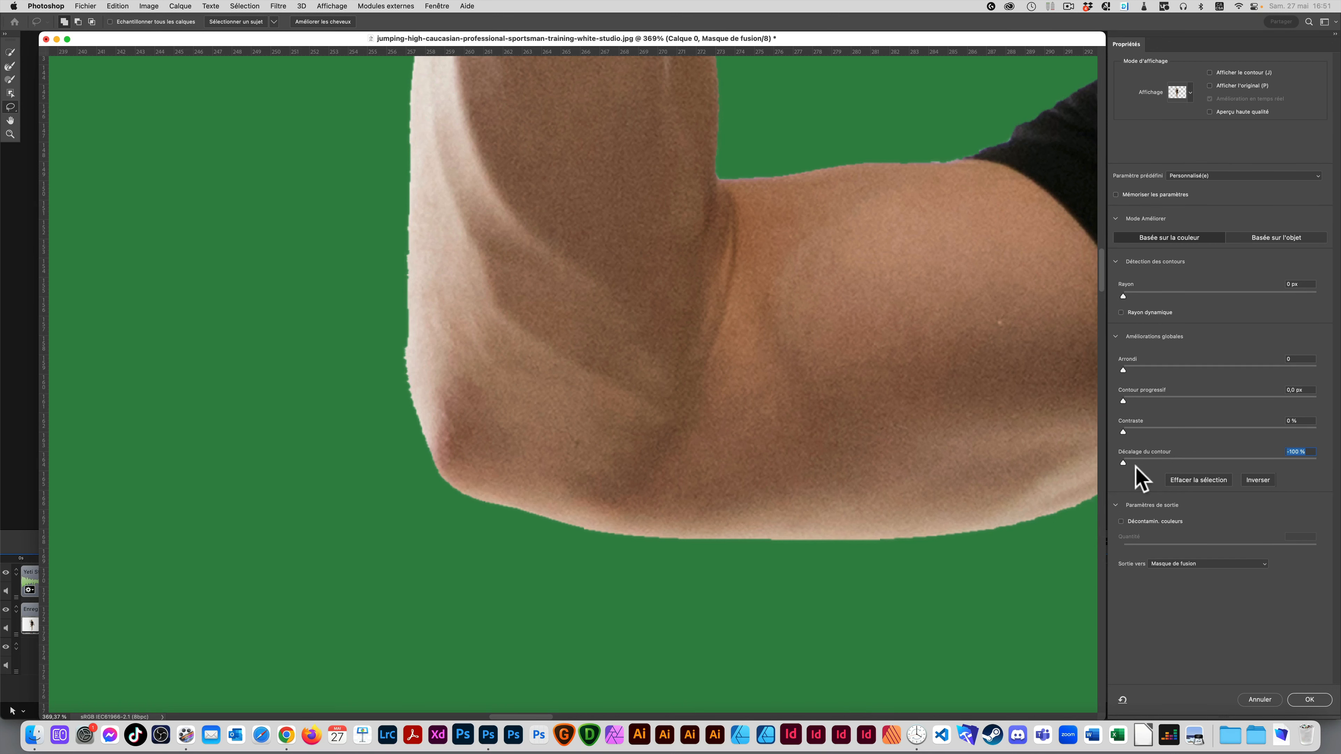
{"action": "left_click_drag", "start_coordinate": [1123, 463], "coordinate": [1310, 461]}
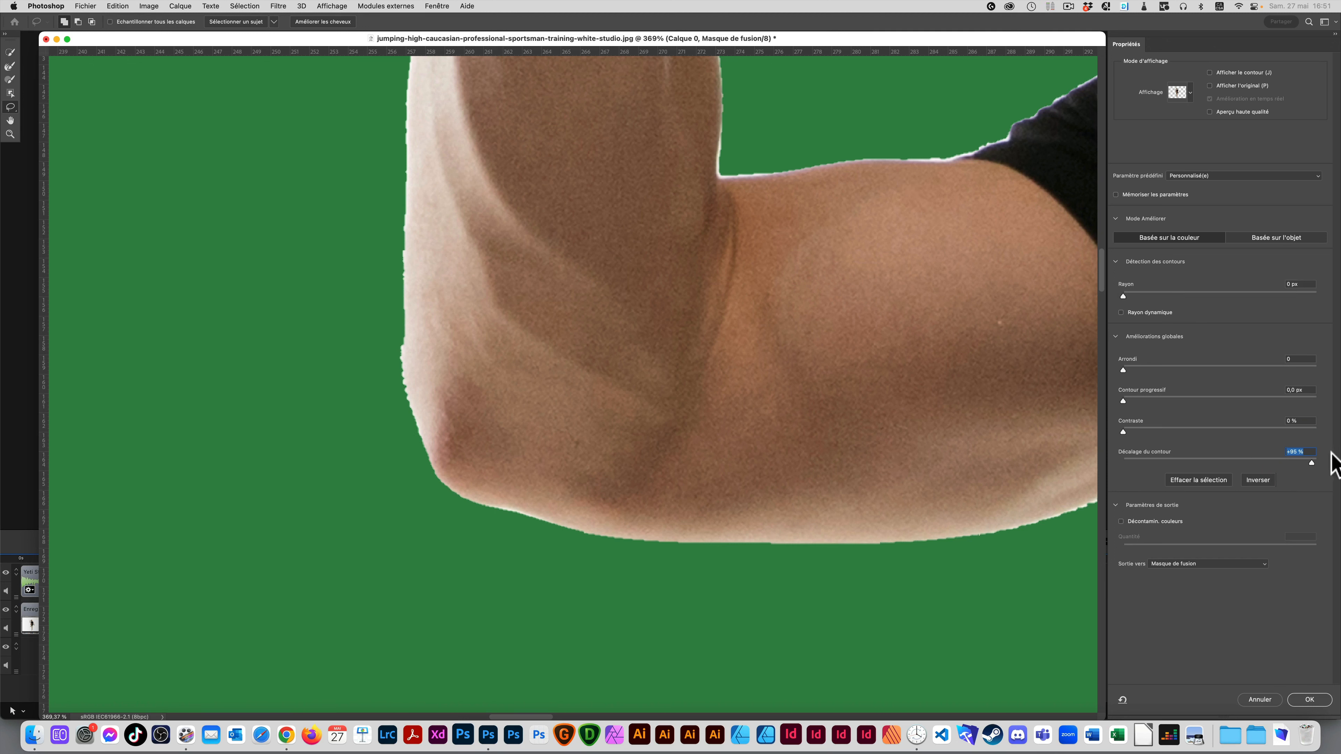
{"action": "left_click_drag", "start_coordinate": [1311, 463], "coordinate": [1237, 458]}
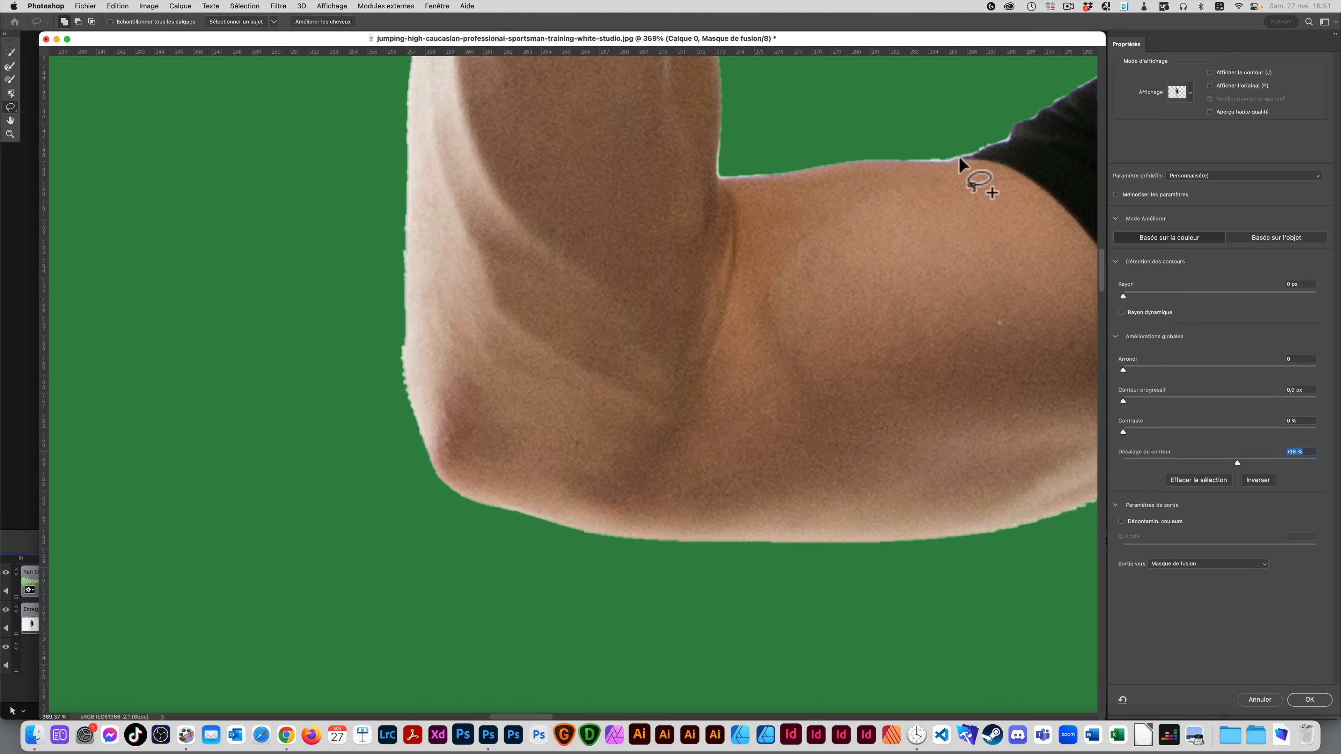
{"action": "left_click_drag", "start_coordinate": [1237, 463], "coordinate": [1210, 463]}
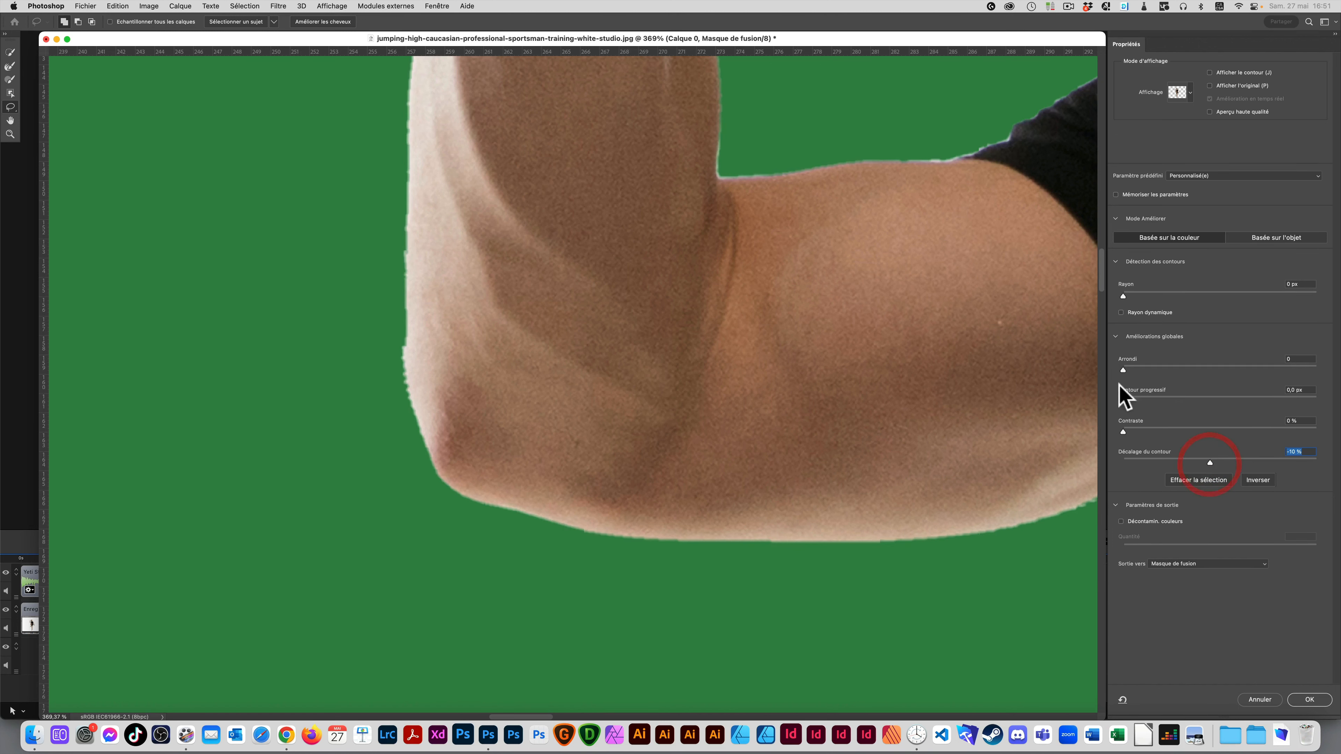
Set the feather to 1.0 px and the smoothing to 6 for the cut-out's contour.
{"action": "left_click_drag", "start_coordinate": [1123, 400], "coordinate": [1133, 400]}
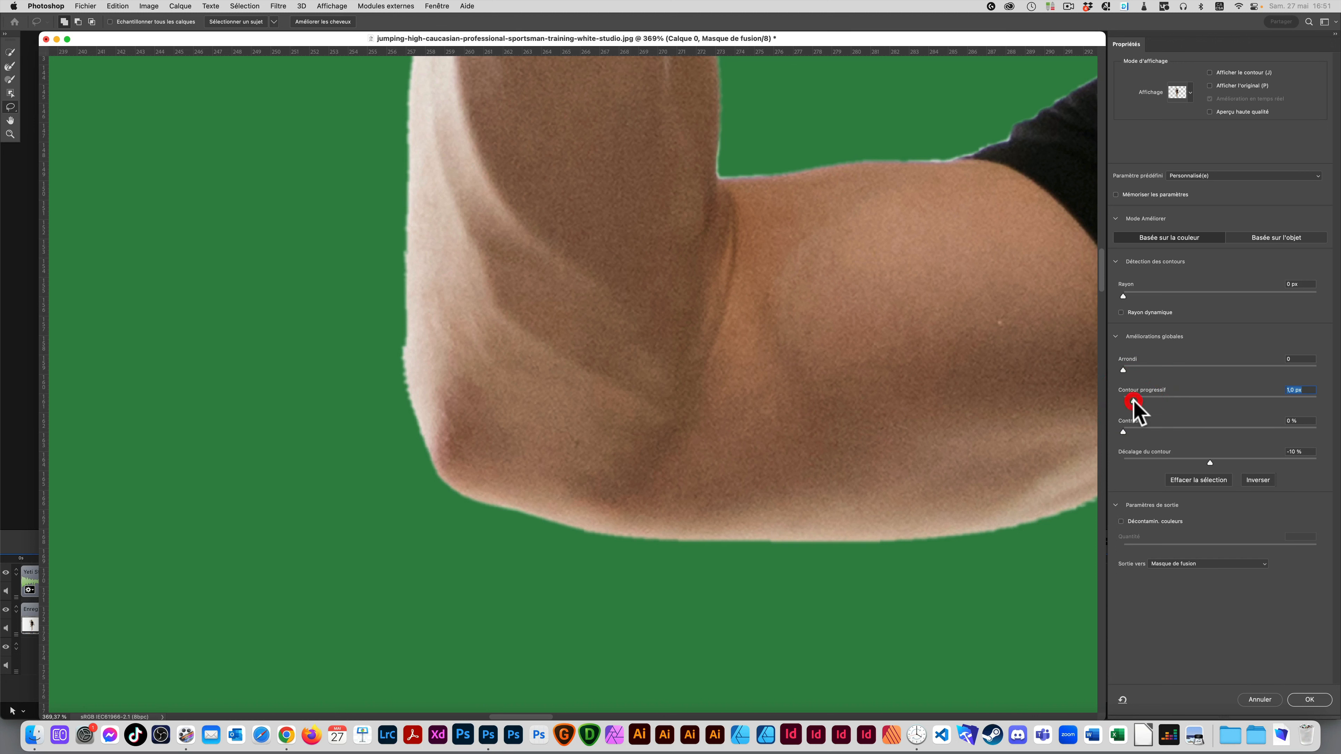
{"action": "left_click", "coordinate": [1124, 295]}
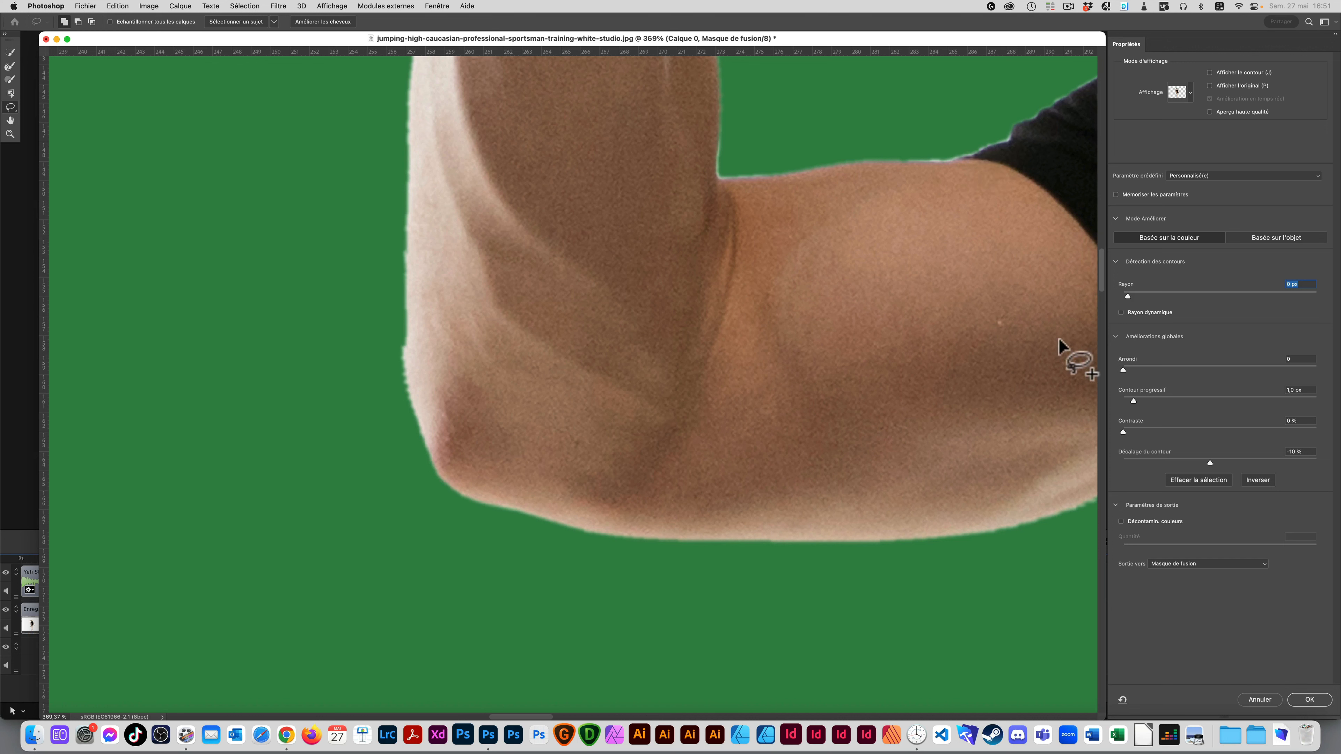
{"action": "left_click", "coordinate": [1127, 369]}
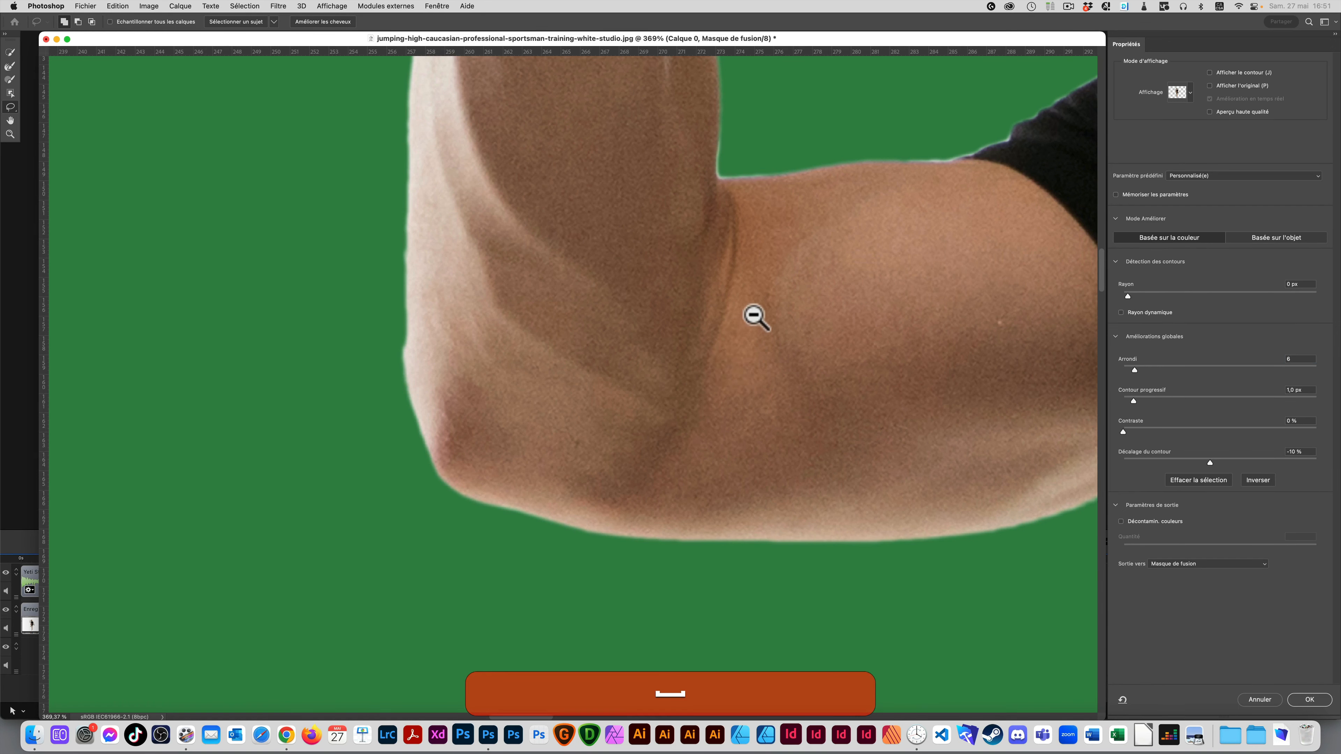
{"action": "key", "text": "super+1"}
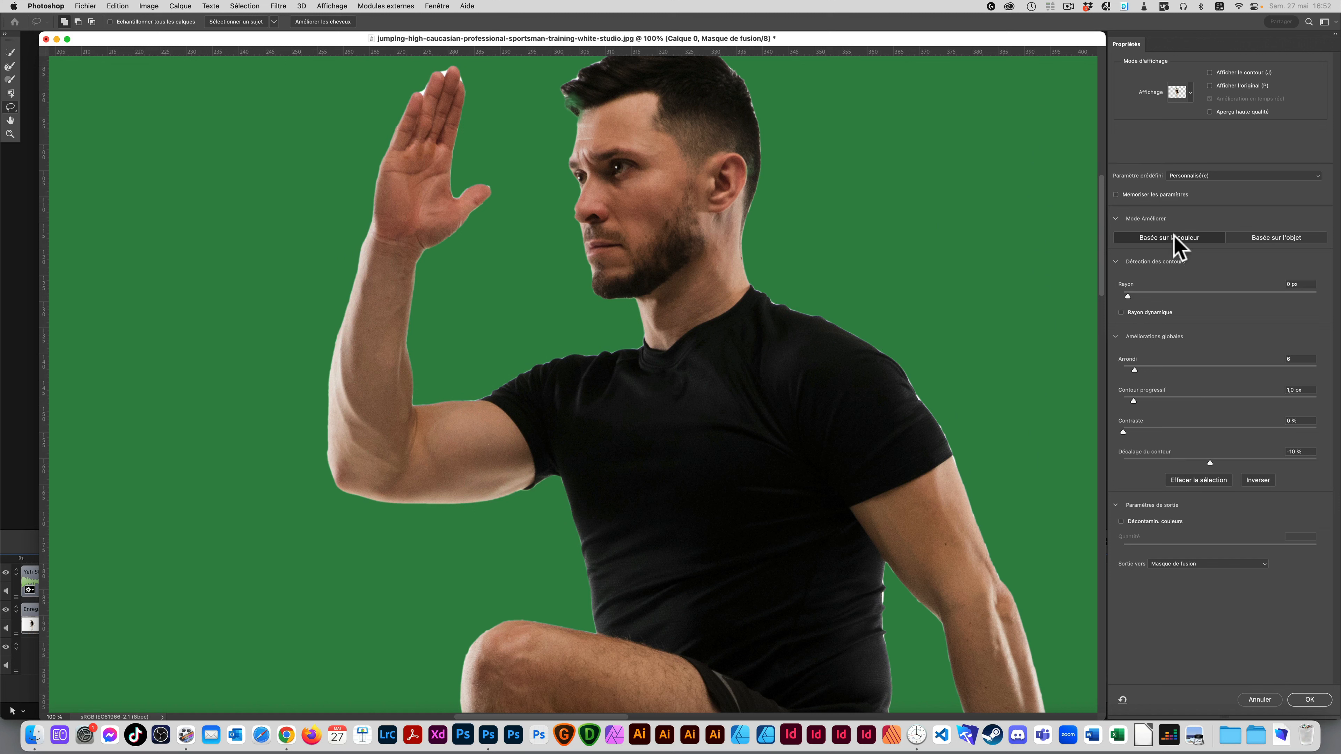